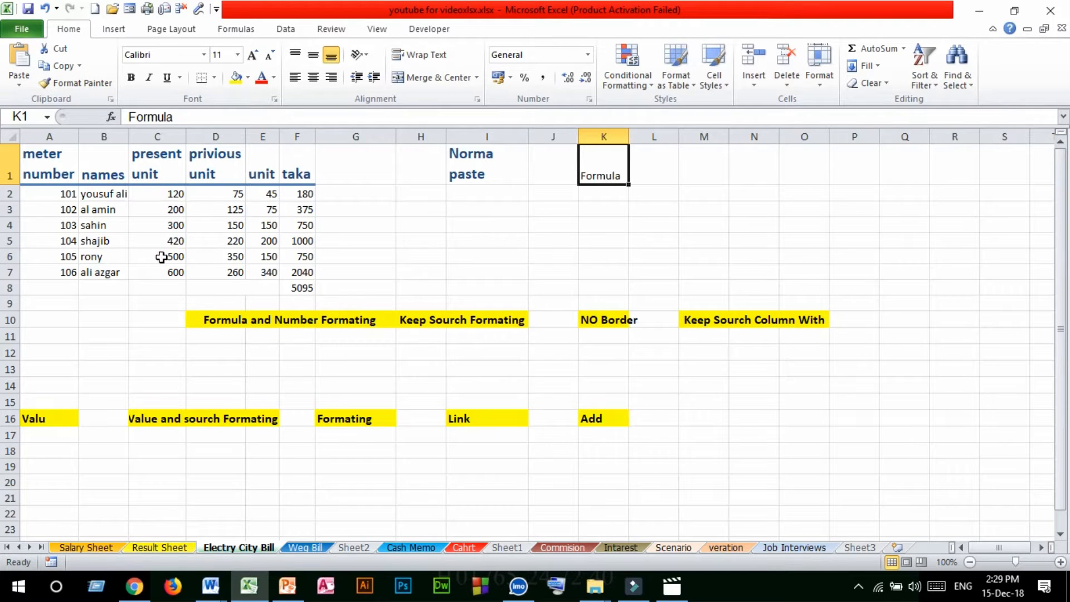
Step: Copy the present and previous unit values in C2:D7 and paste them with the normal Paste option starting at H2
left_click_drag(164, 195, 221, 271)
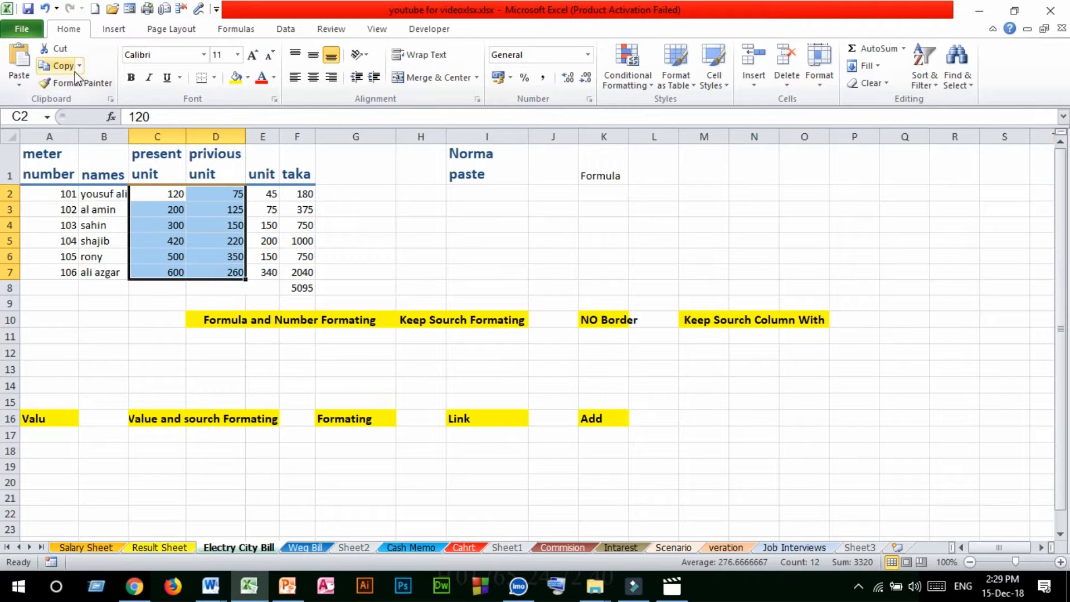
left_click(59, 65)
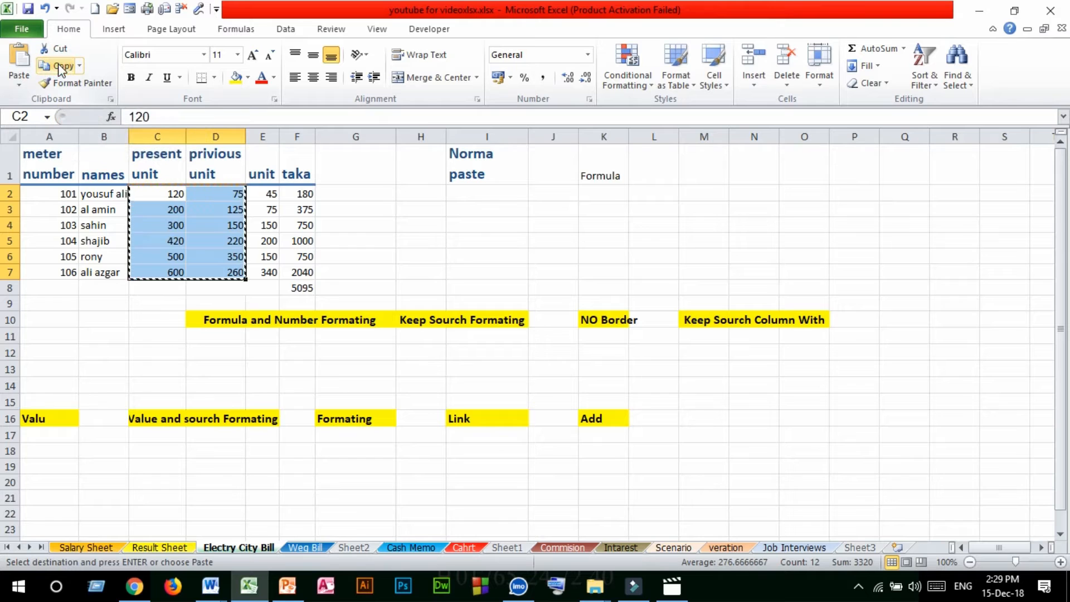
left_click(76, 83)
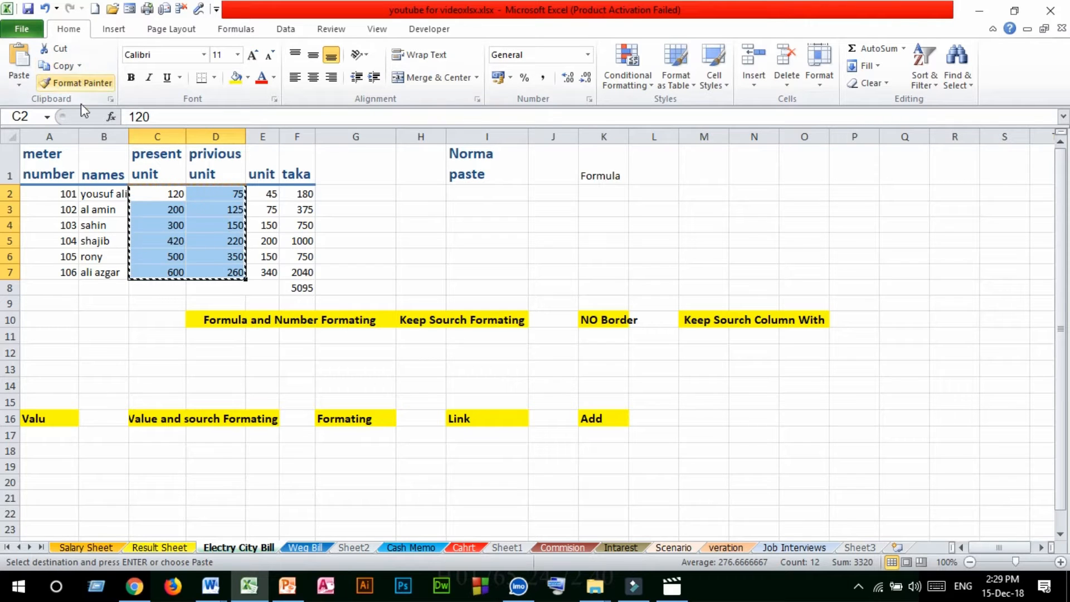
left_click(427, 192)
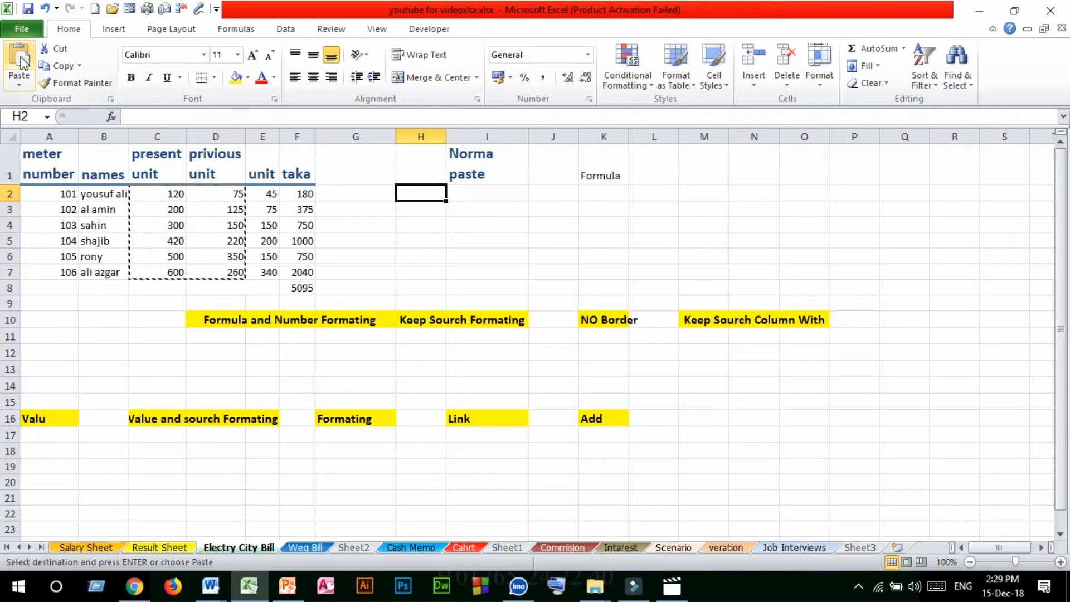
left_click(18, 85)
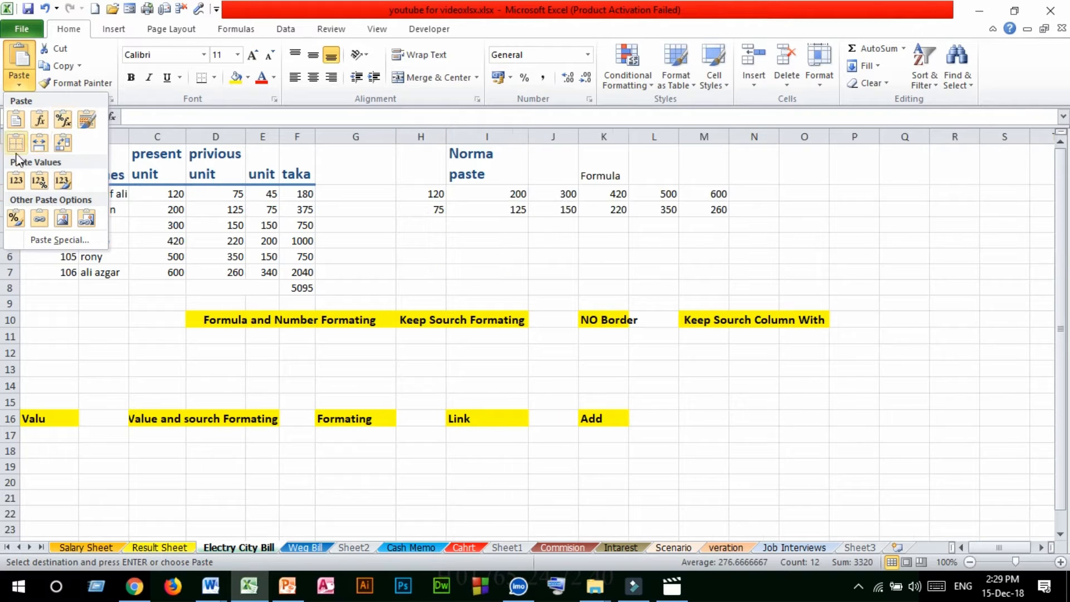
left_click(16, 120)
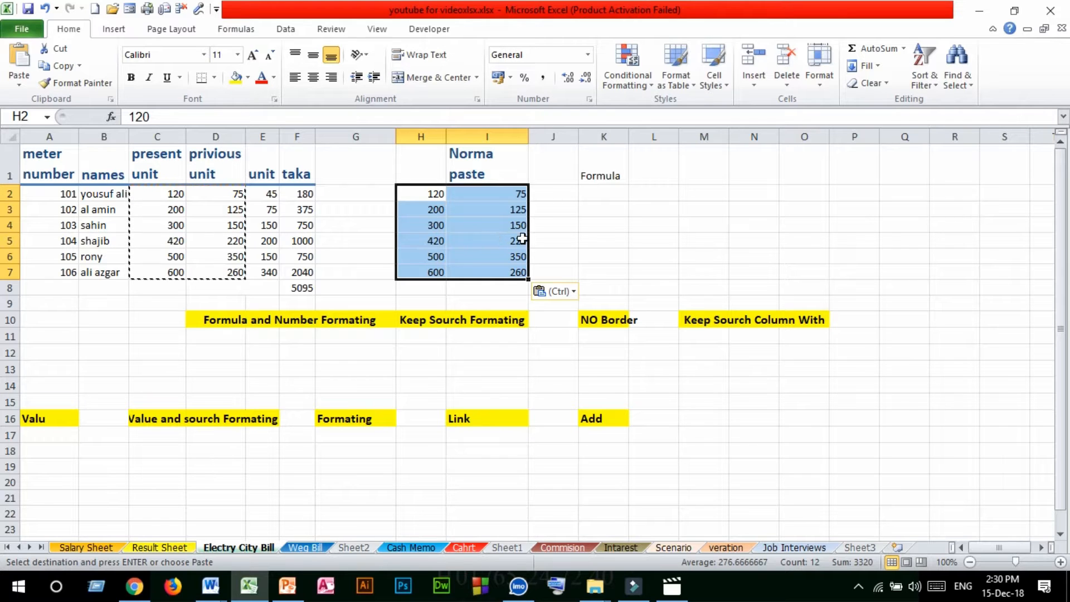
Step: Apply all borders to the present and previous unit values in C2:D7
left_click(599, 213)
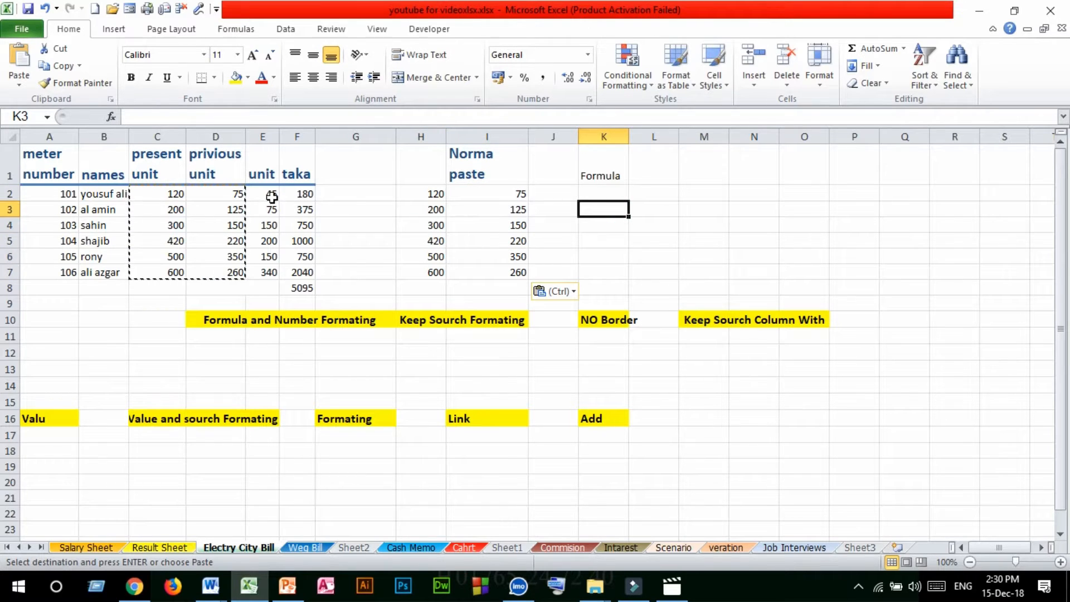
left_click_drag(270, 195, 301, 277)
left_click_drag(156, 194, 220, 272)
left_click(214, 78)
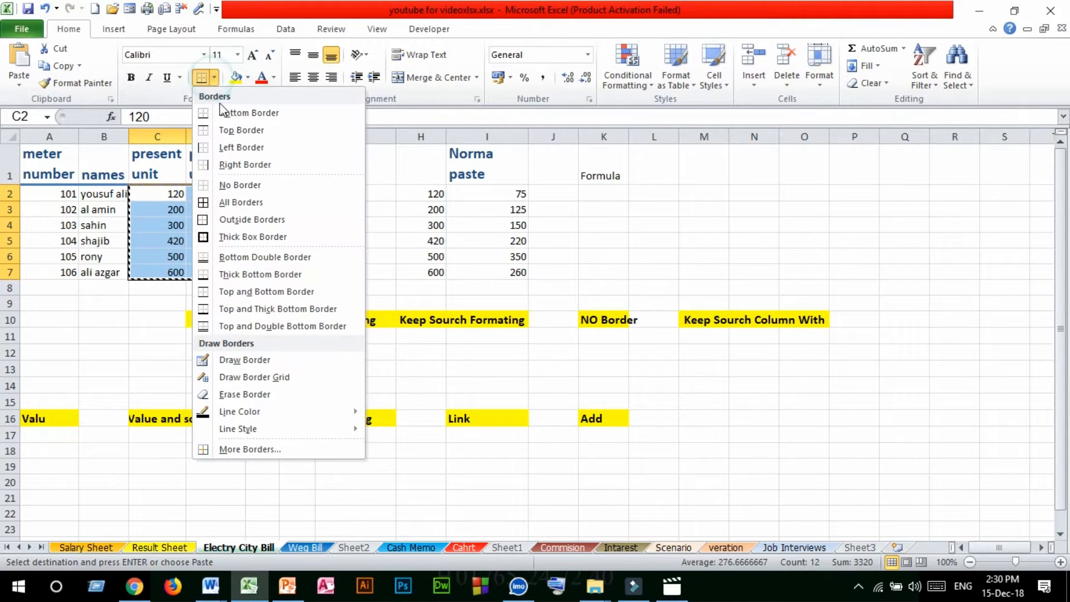
left_click(226, 202)
Step: Apply the Calculation cell style to the unit and taka values in E2:F7
left_click_drag(273, 195, 304, 271)
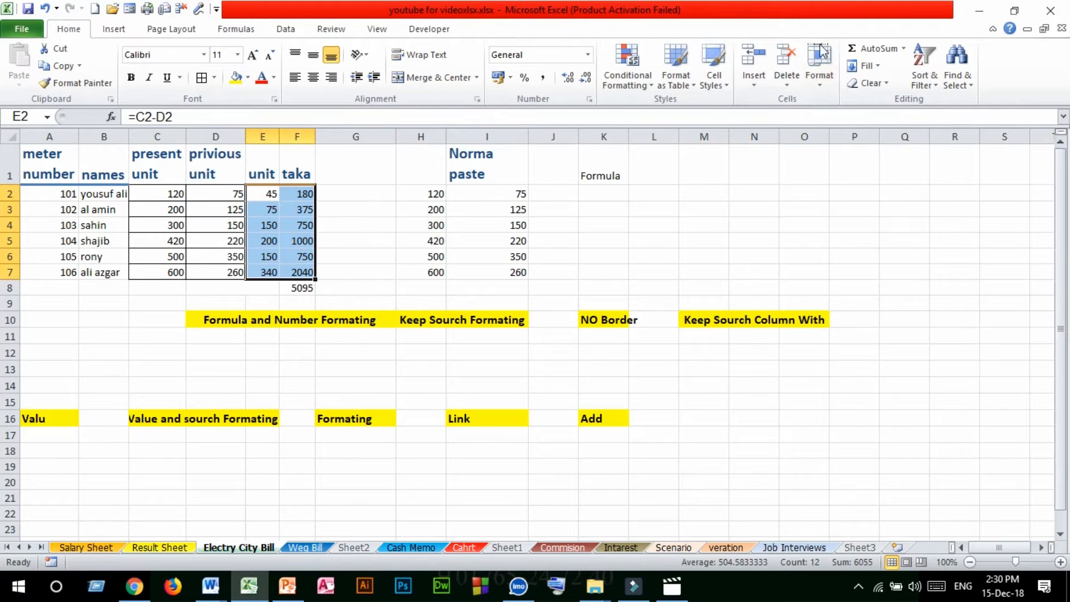
left_click(724, 84)
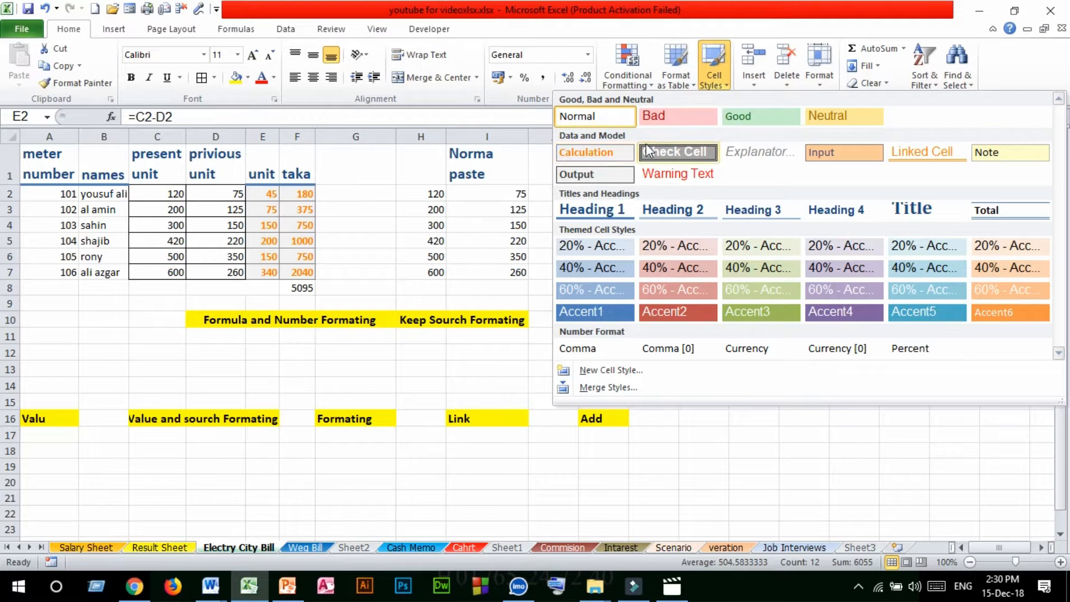
left_click(612, 157)
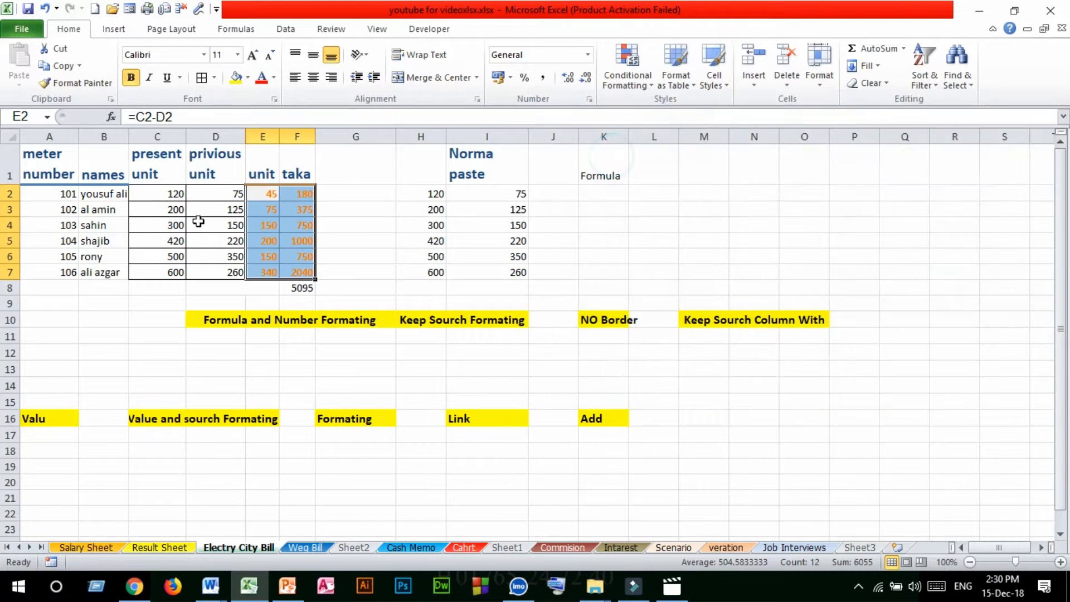
Step: Fill the present and previous unit cells C2:D7 with a light red theme colour
left_click(174, 210)
left_click_drag(176, 195, 217, 272)
left_click(248, 77)
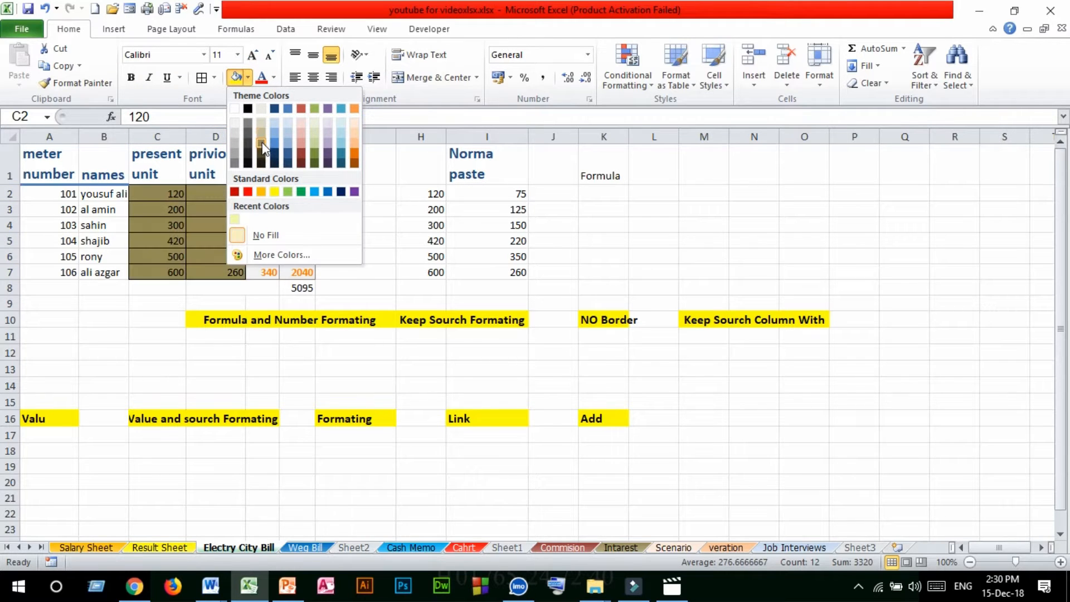
left_click(299, 136)
left_click(351, 209)
Step: Copy the taka cell F2, paste only its formula into K2 under the Formula heading, and check the pasted formula
left_click(263, 209)
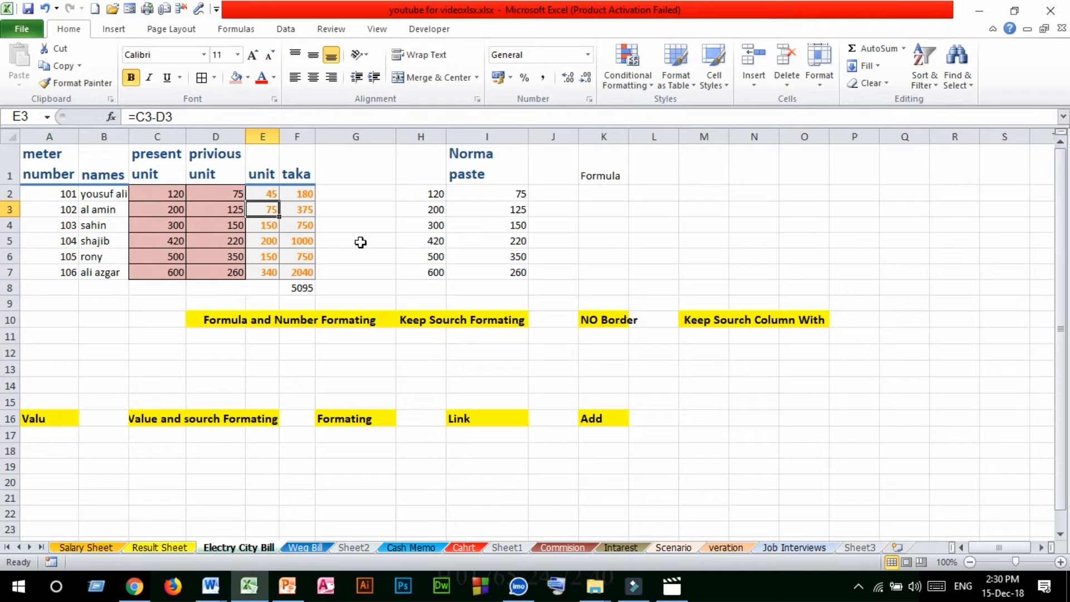
left_click(306, 196)
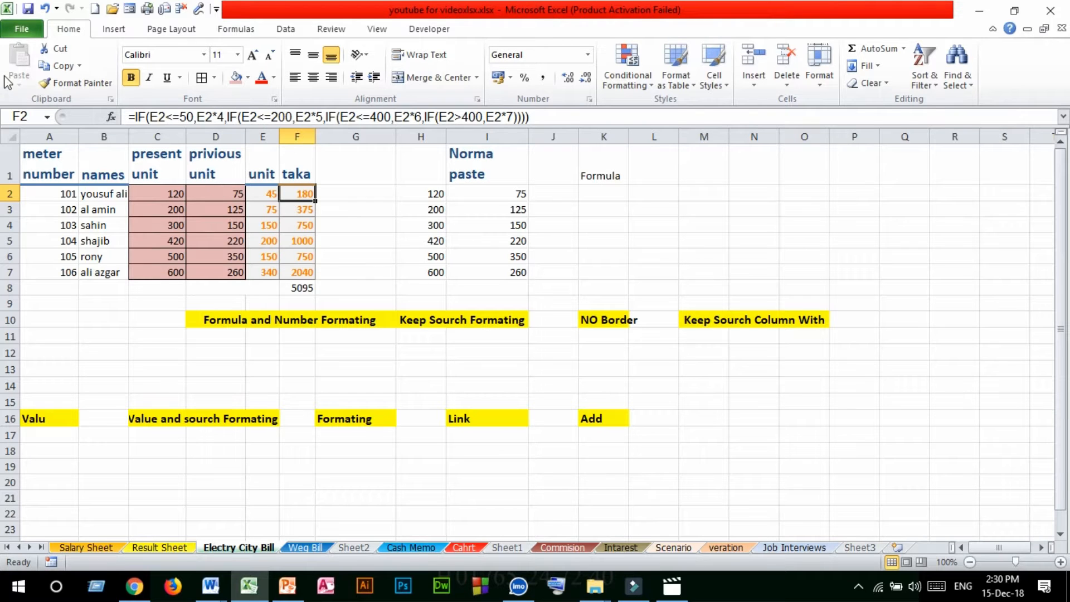
left_click(59, 66)
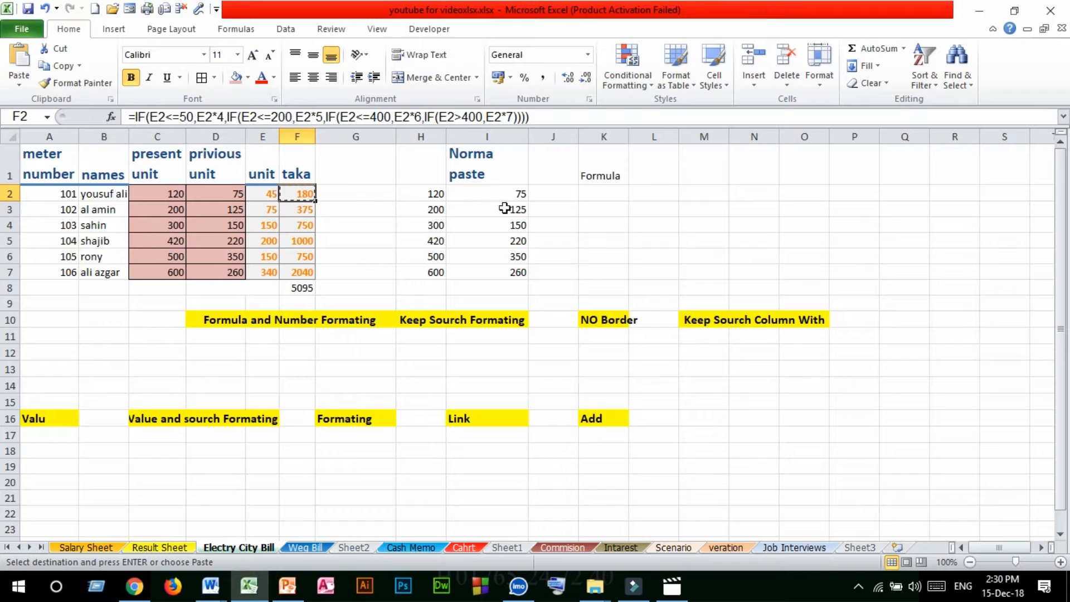
left_click(608, 190)
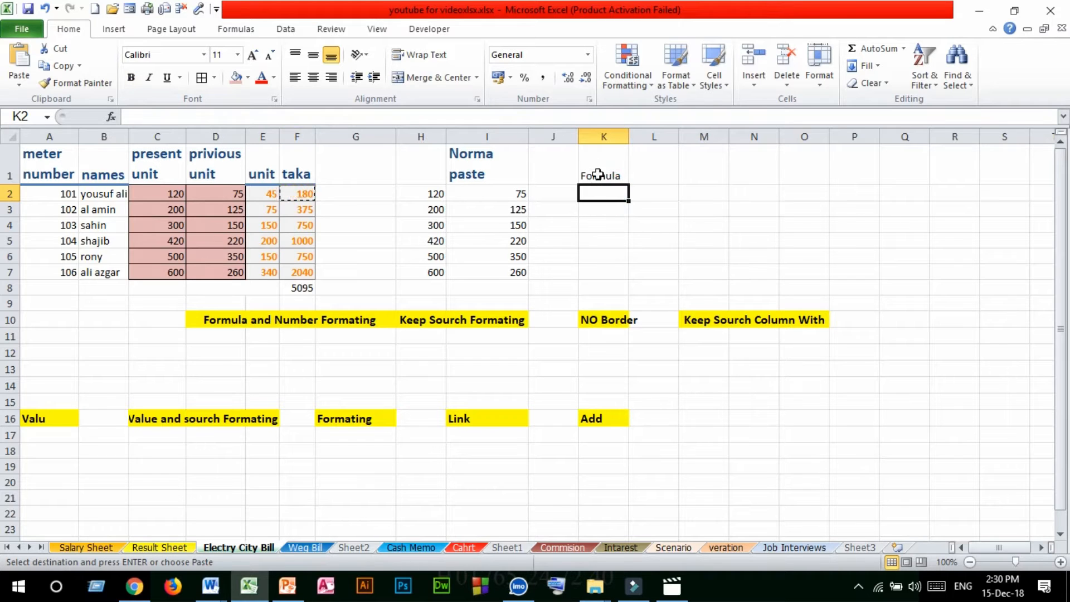
left_click(19, 81)
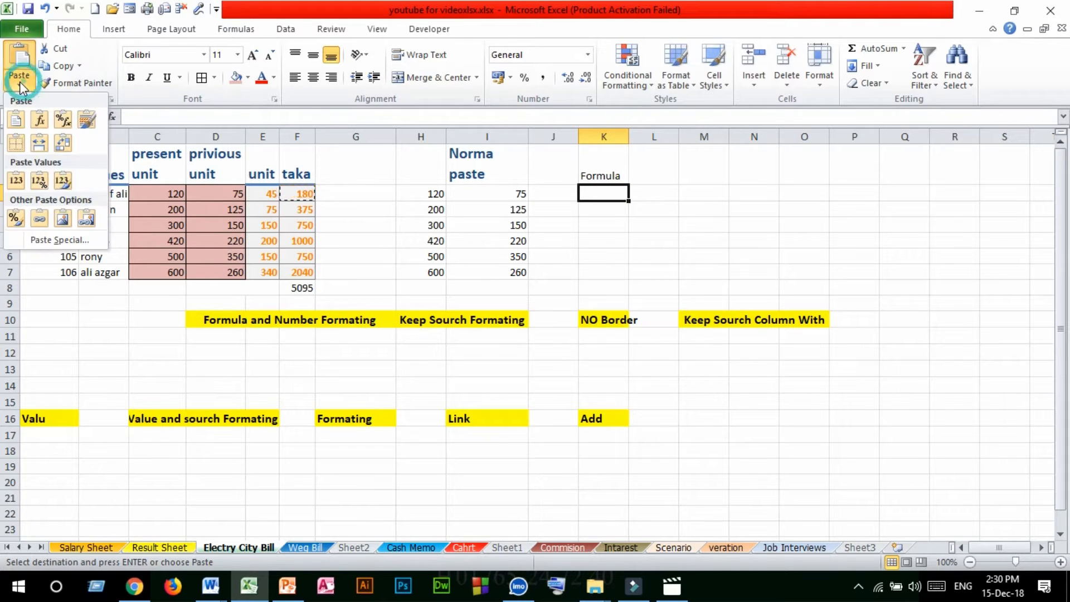
left_click(39, 120)
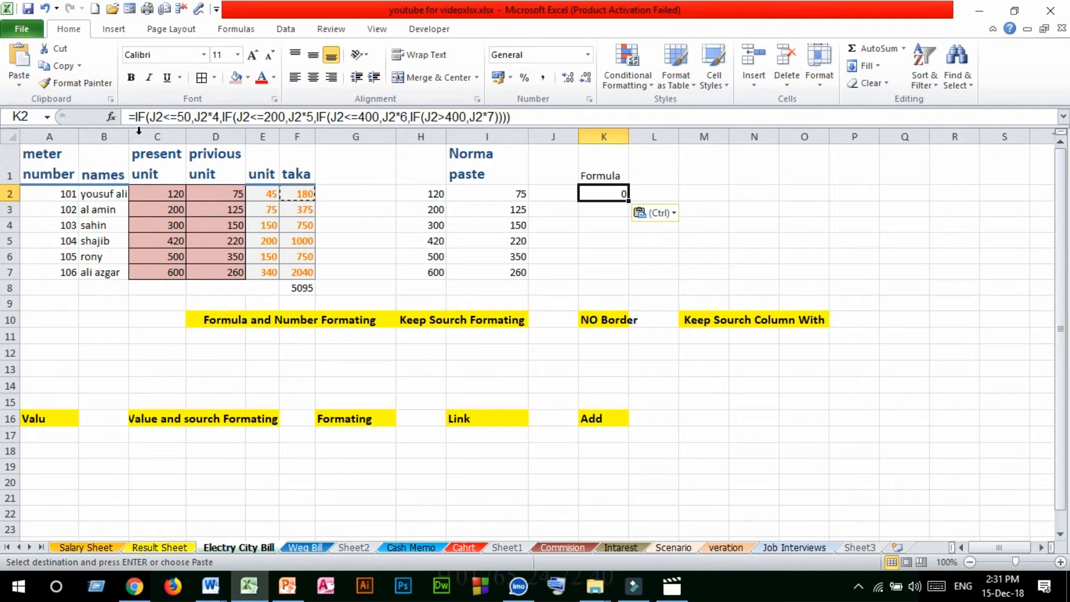
triple_click(523, 116)
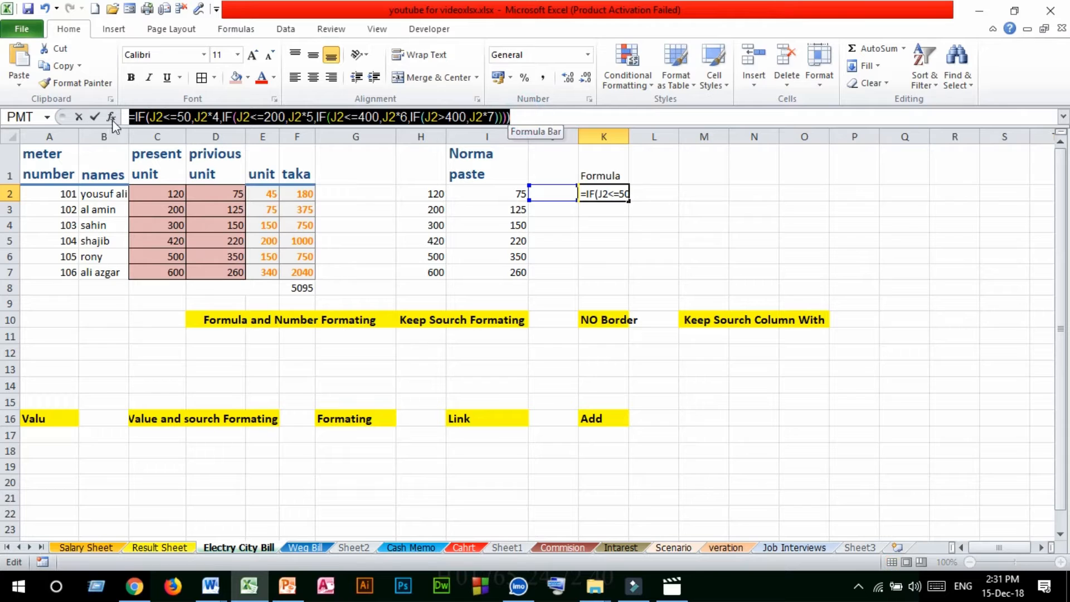
key("Return")
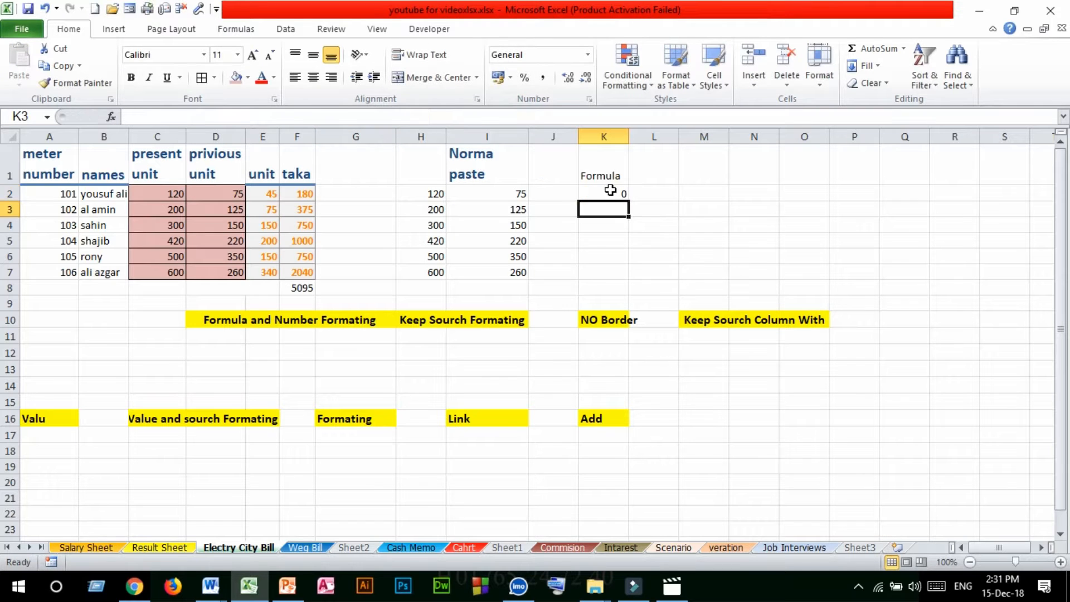
left_click(610, 191)
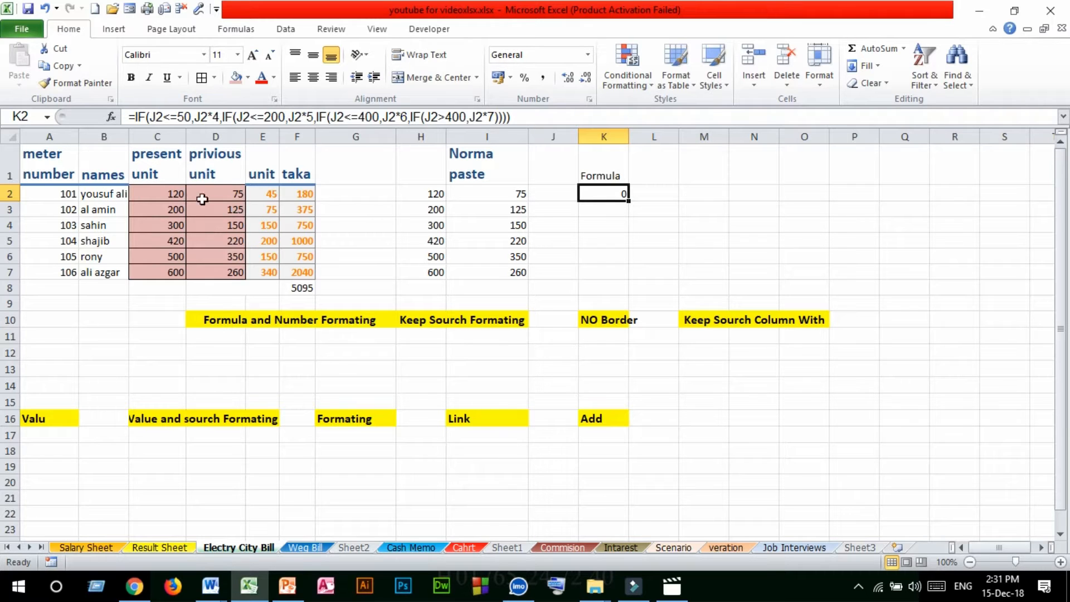
Step: Try to paste the taka range F2:F7 at D11 using the Formulas & Number Formatting option
left_click_drag(289, 192, 294, 271)
left_click(65, 66)
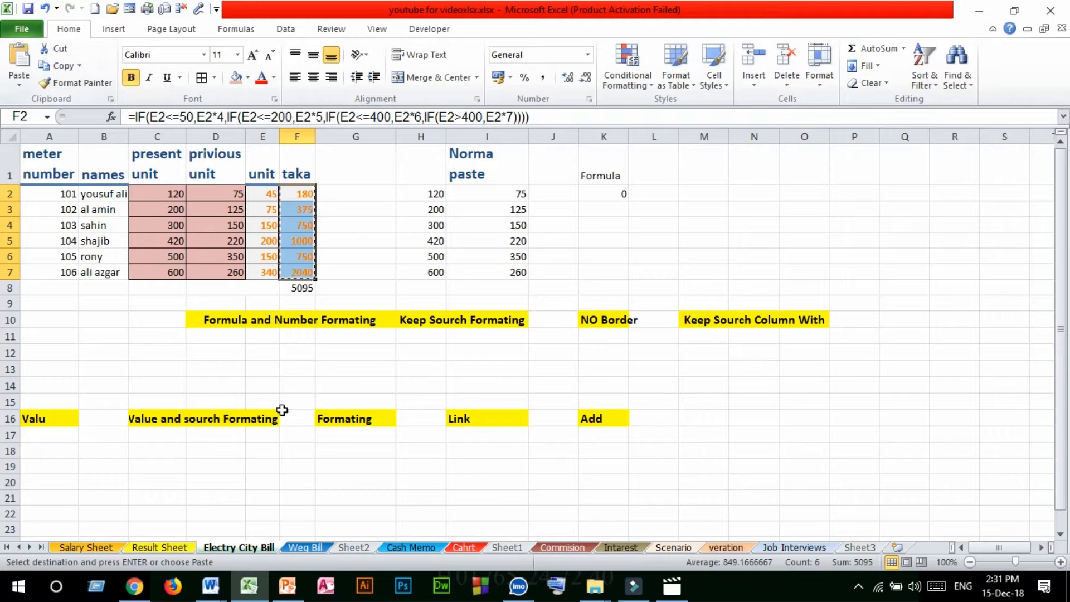
left_click(231, 338)
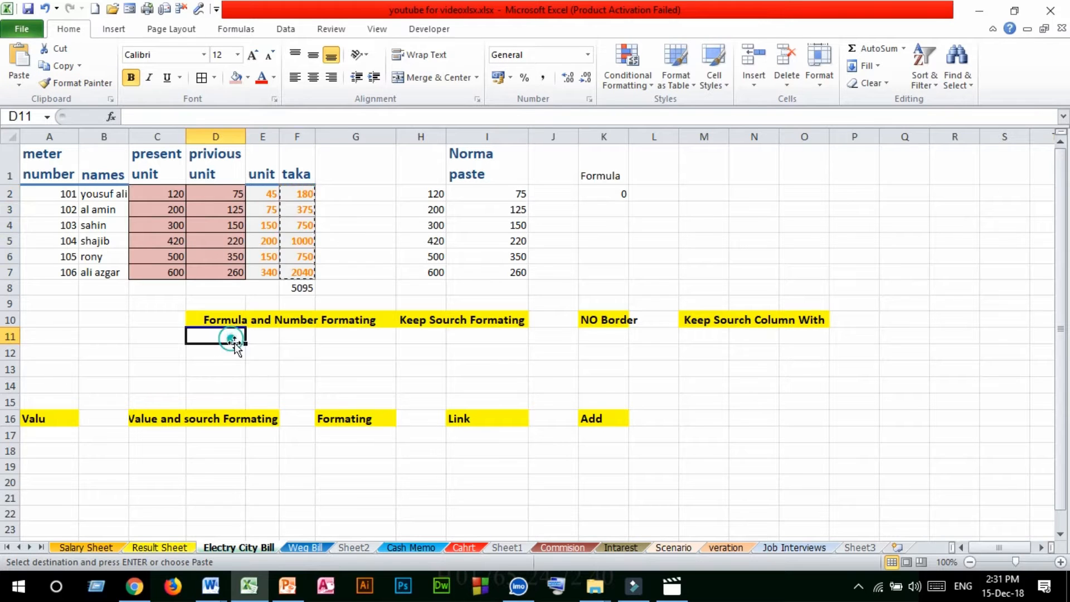
left_click(19, 82)
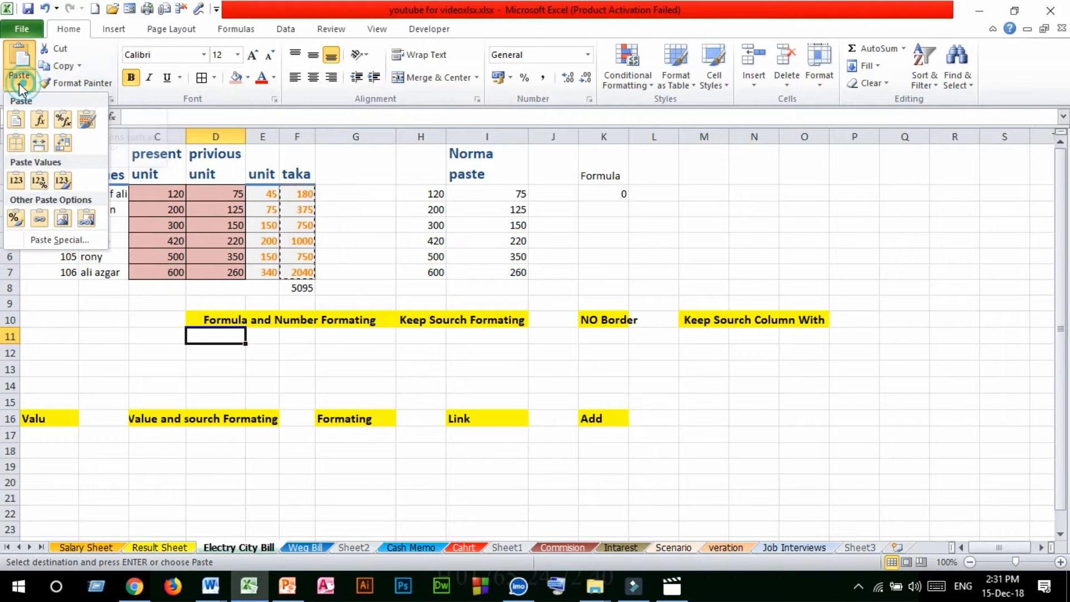
left_click(64, 122)
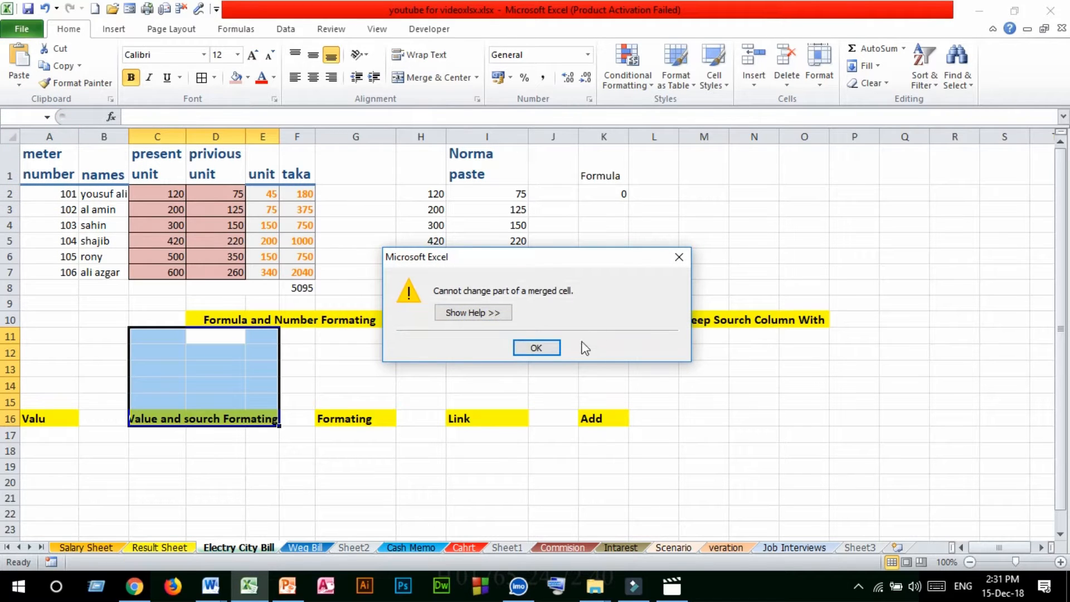
left_click(535, 348)
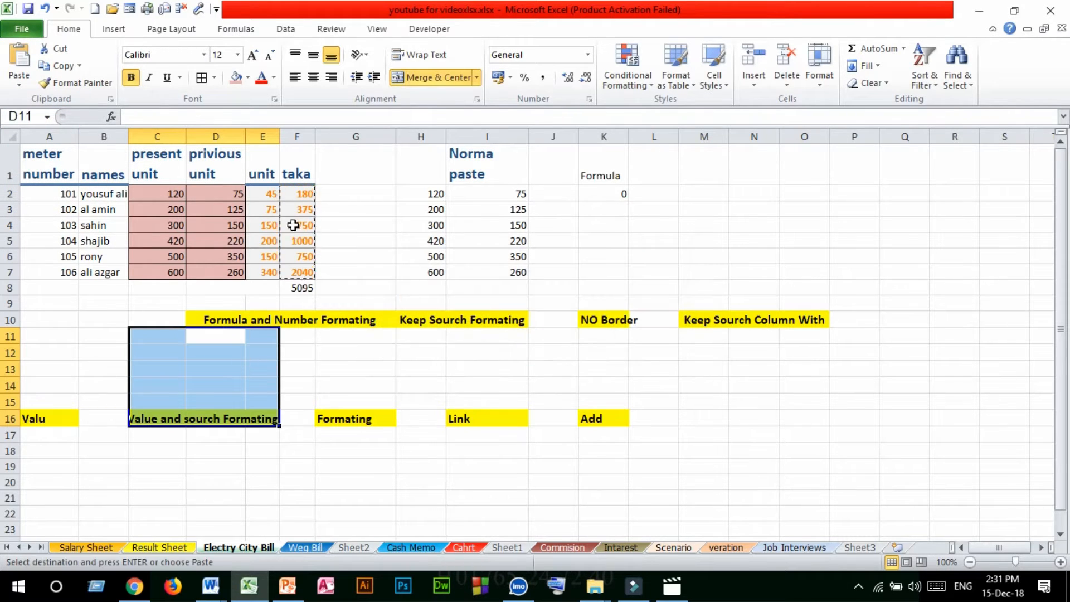
Step: Copy the taka cells F2:F5, paste them at D11 with Formulas & Number Formatting, and check the pasted cells
left_click_drag(296, 193, 299, 241)
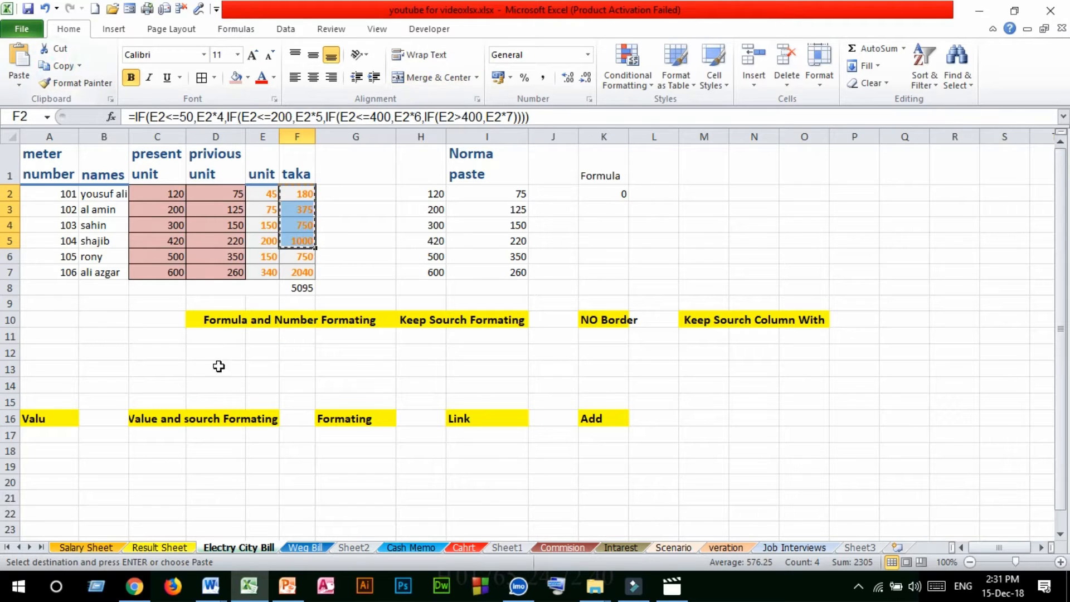
left_click(222, 331)
left_click(18, 88)
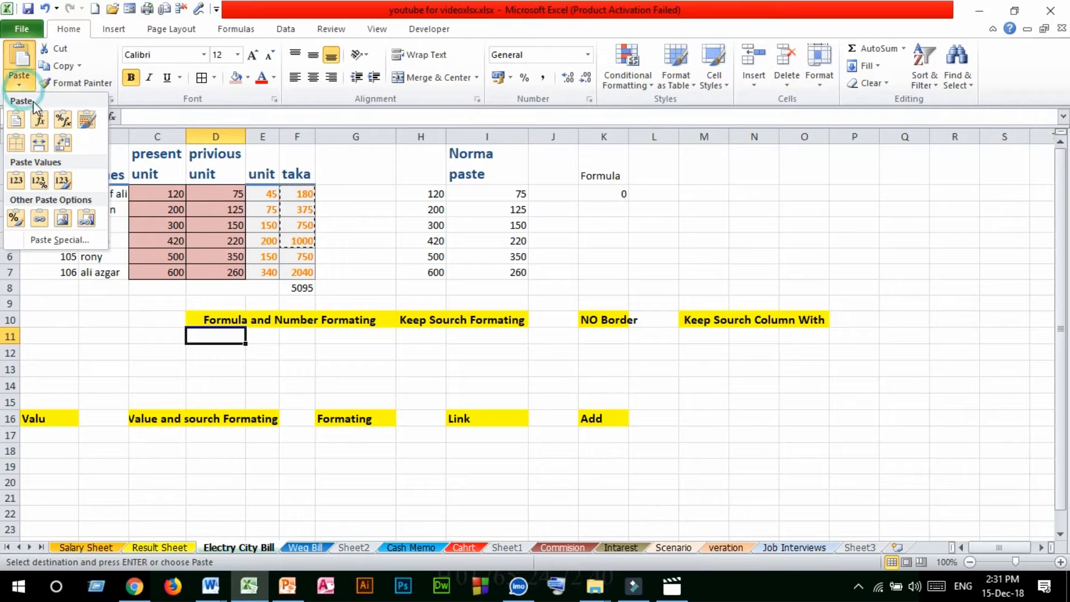
left_click(62, 122)
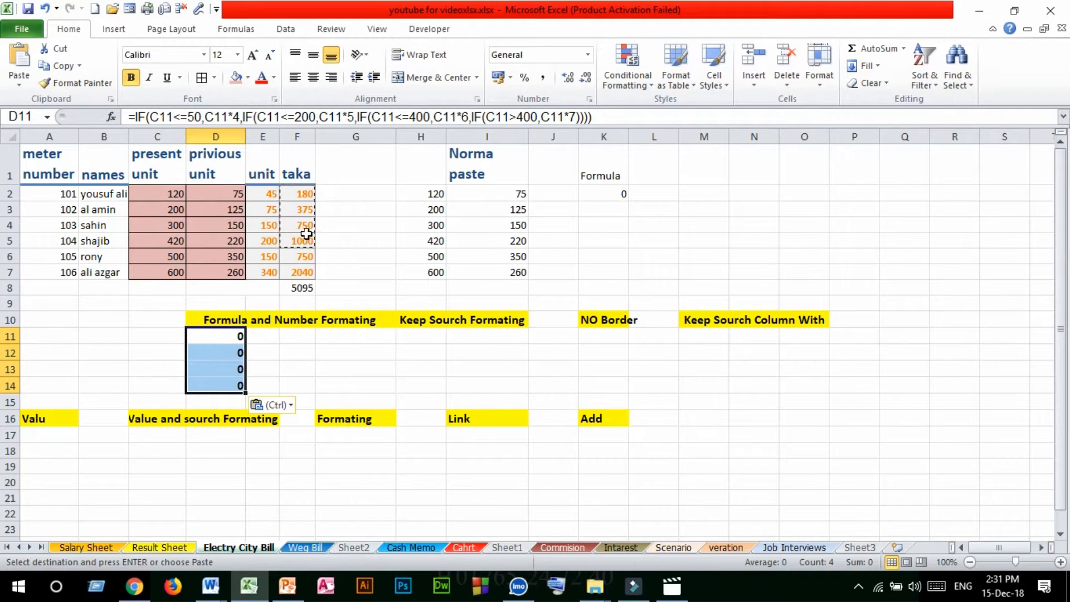
left_click(217, 332)
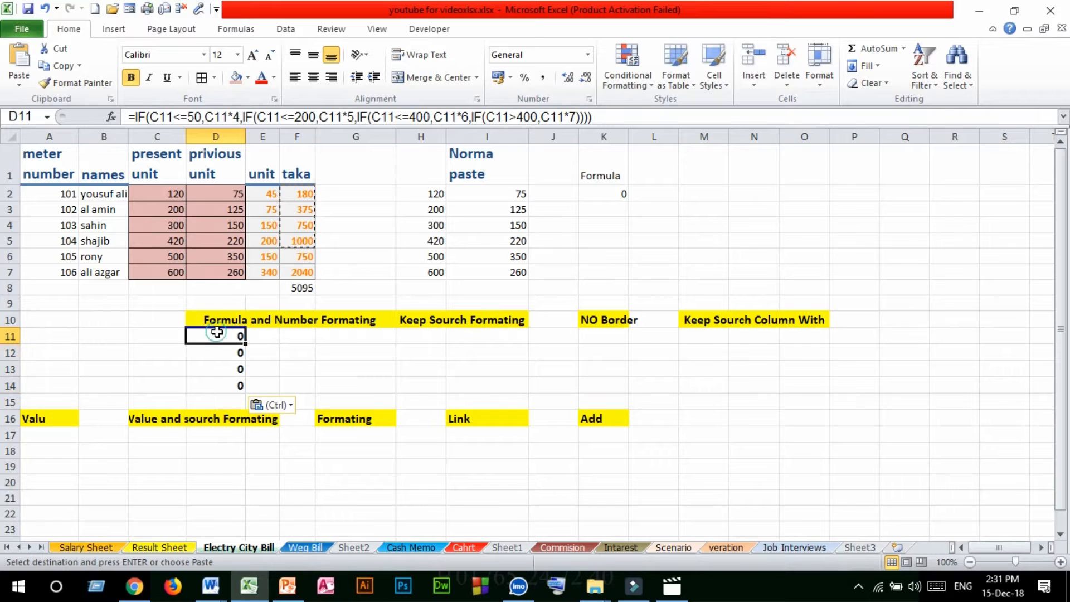
left_click_drag(217, 333, 230, 383)
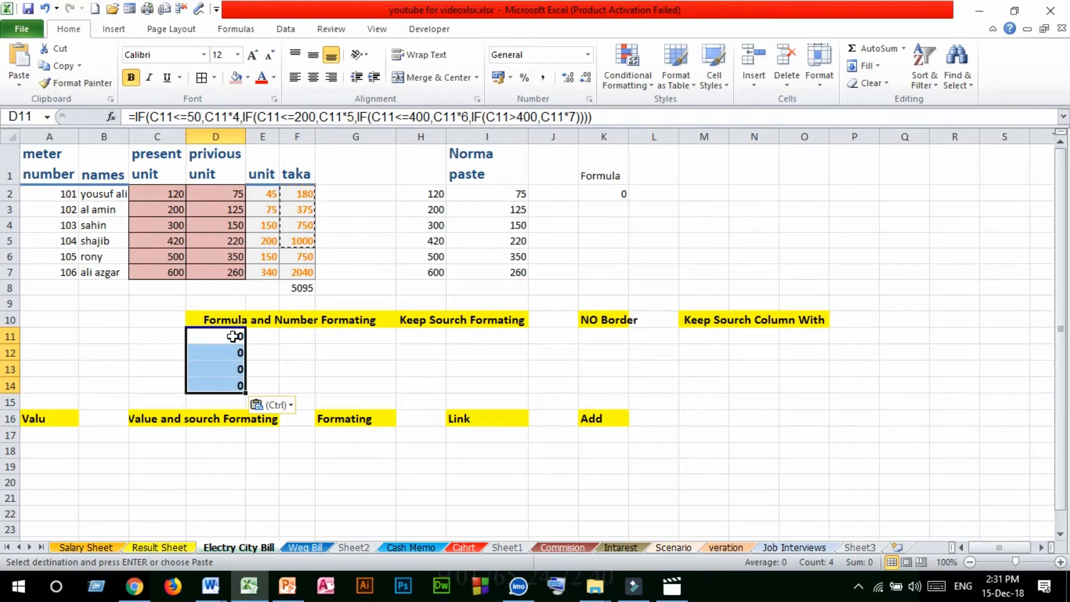
left_click(233, 336)
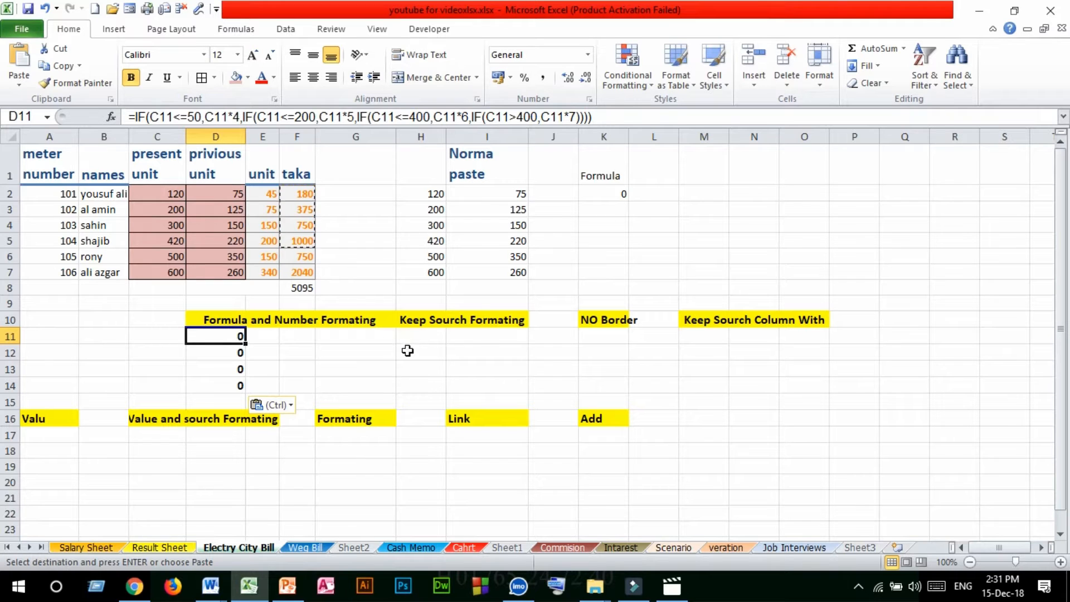
Step: Try to paste the present and previous unit cells C2:D7 at H11 with Keep Source Formatting
left_click(420, 336)
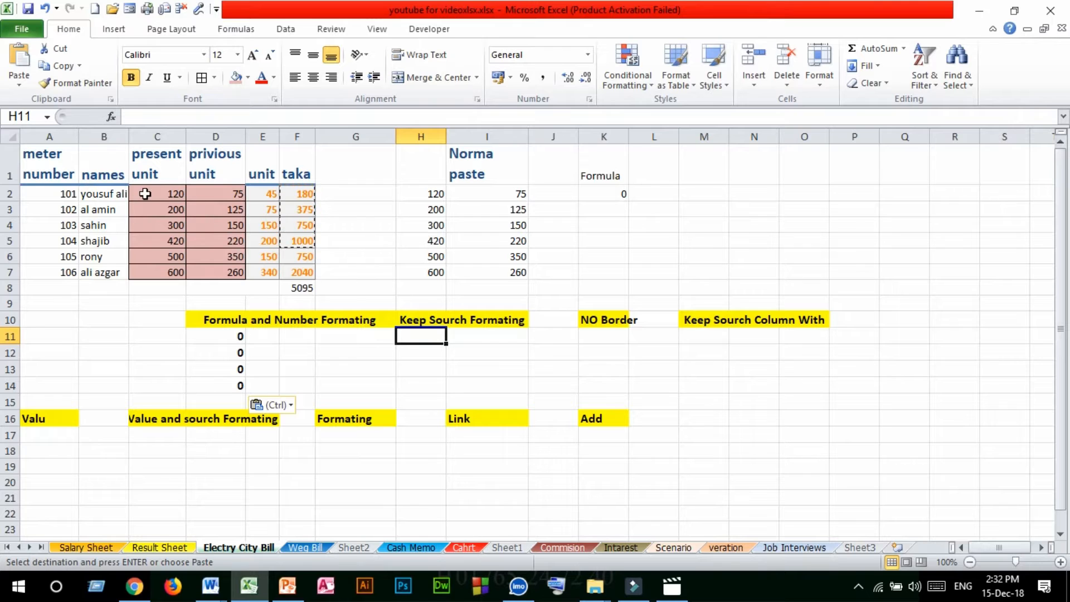
left_click_drag(144, 194, 218, 266)
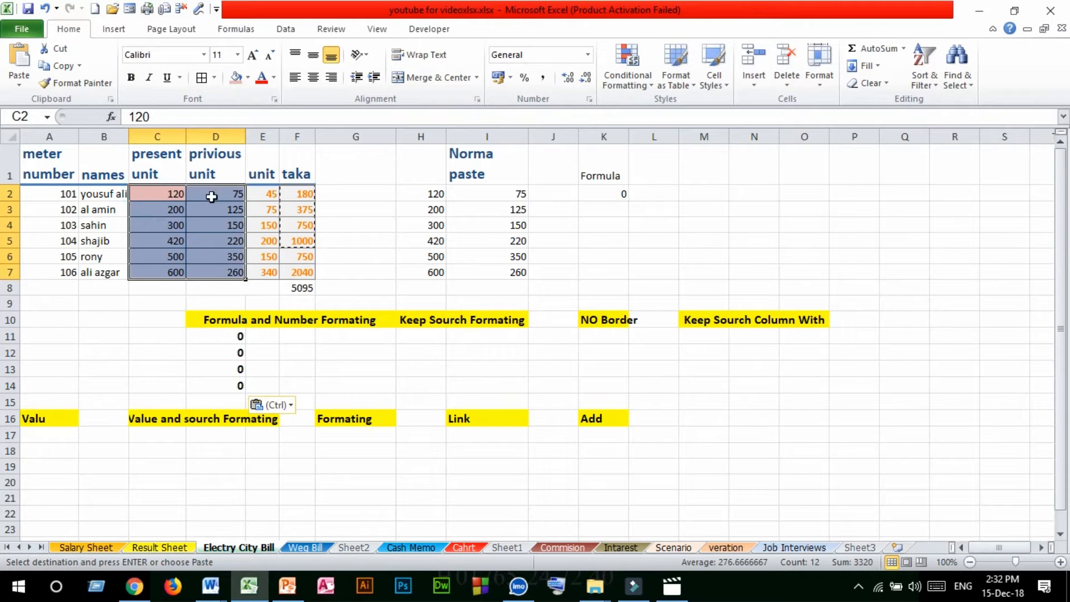
left_click(64, 66)
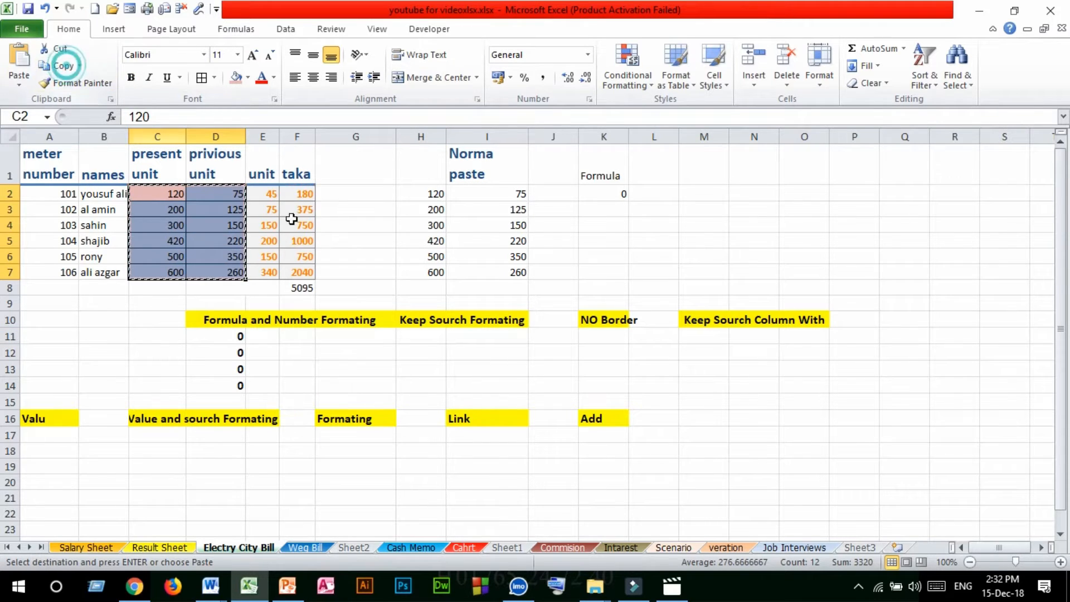
left_click(422, 334)
left_click(17, 84)
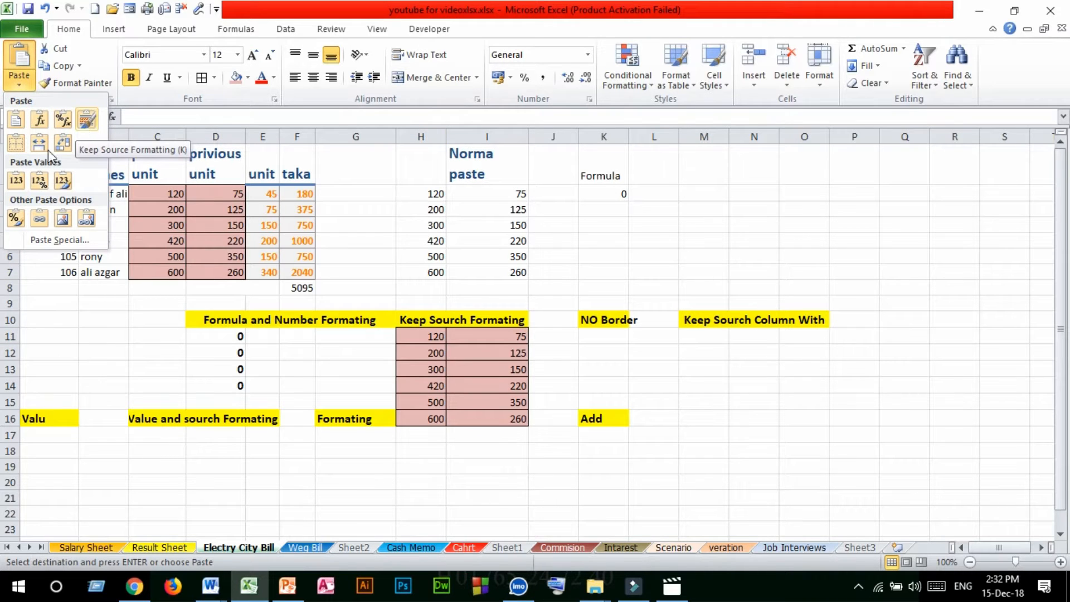
left_click(270, 185)
Step: Try to copy the unit and taka cells E2:F7 and paste them at H11
left_click_drag(269, 193, 304, 271)
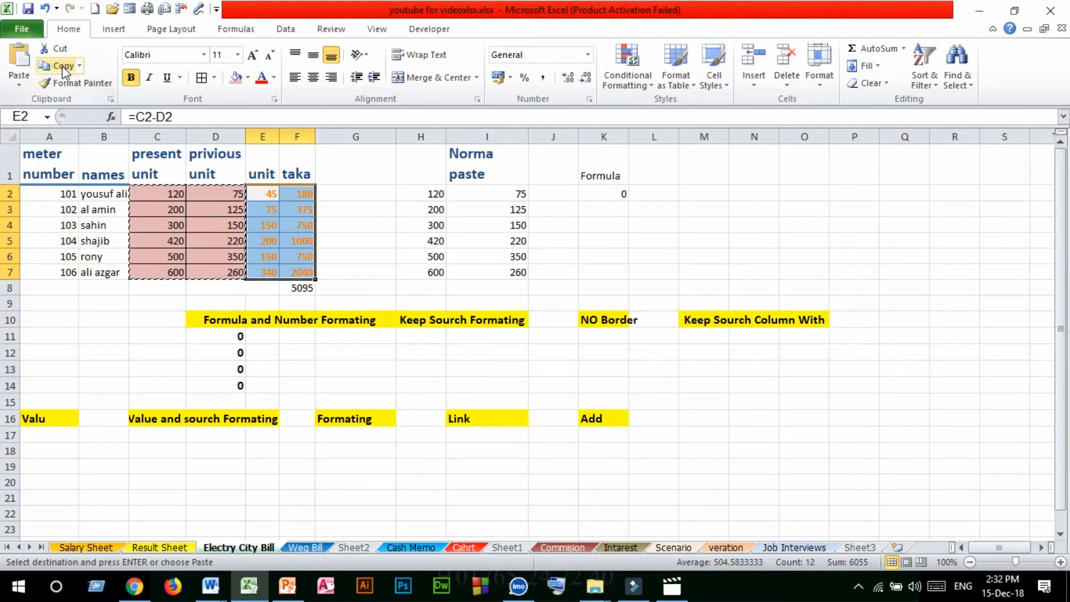
left_click(62, 65)
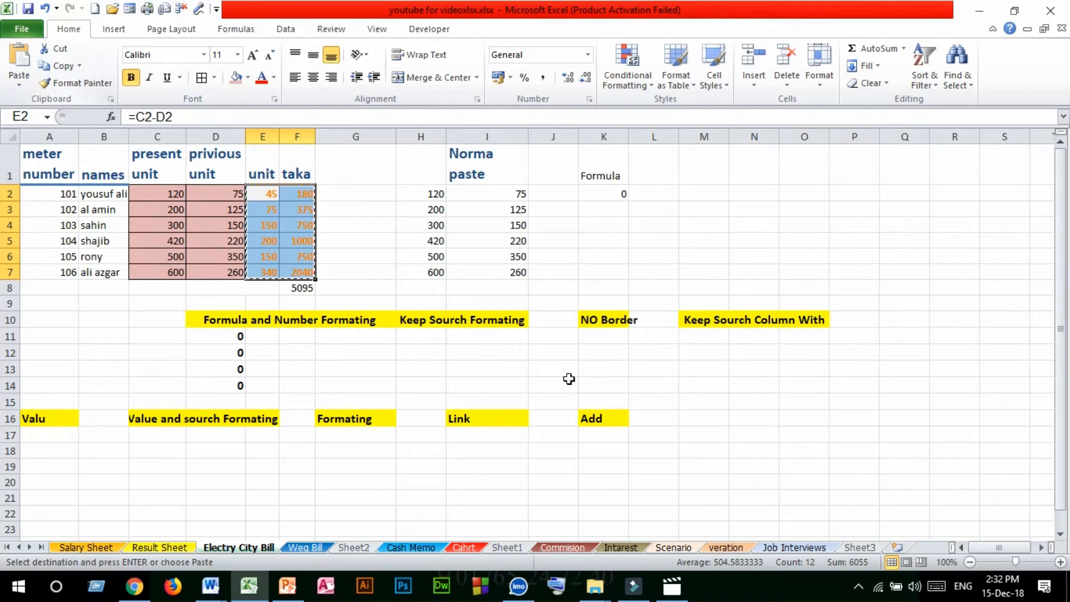
left_click(440, 334)
left_click(19, 84)
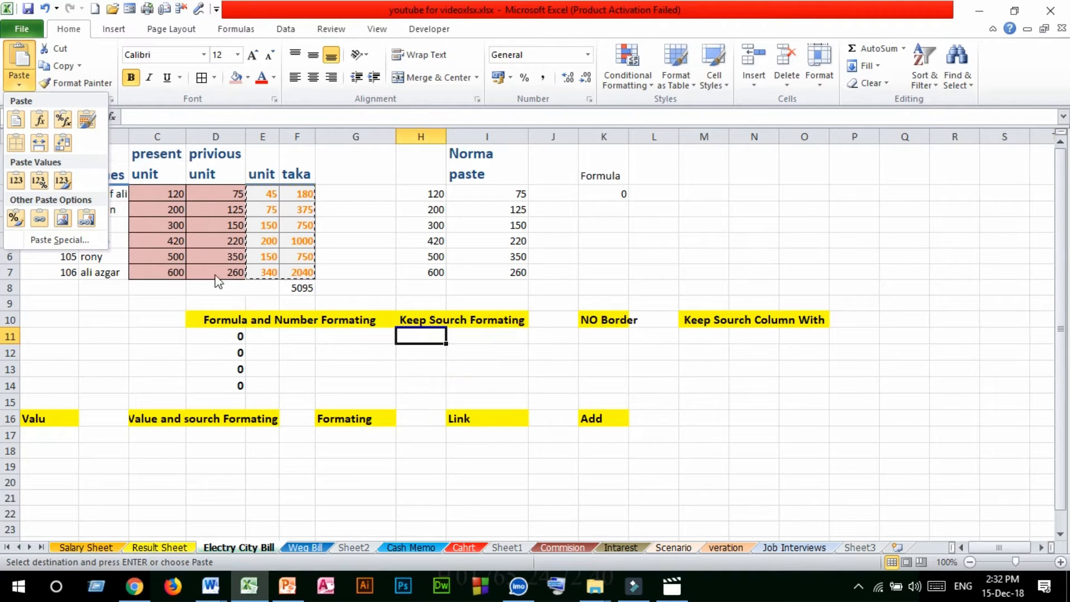
Step: Copy the unit and taka cells E2:F5, paste them at H11 with Keep Source Formatting, and check the pasted cells
left_click_drag(257, 195, 292, 246)
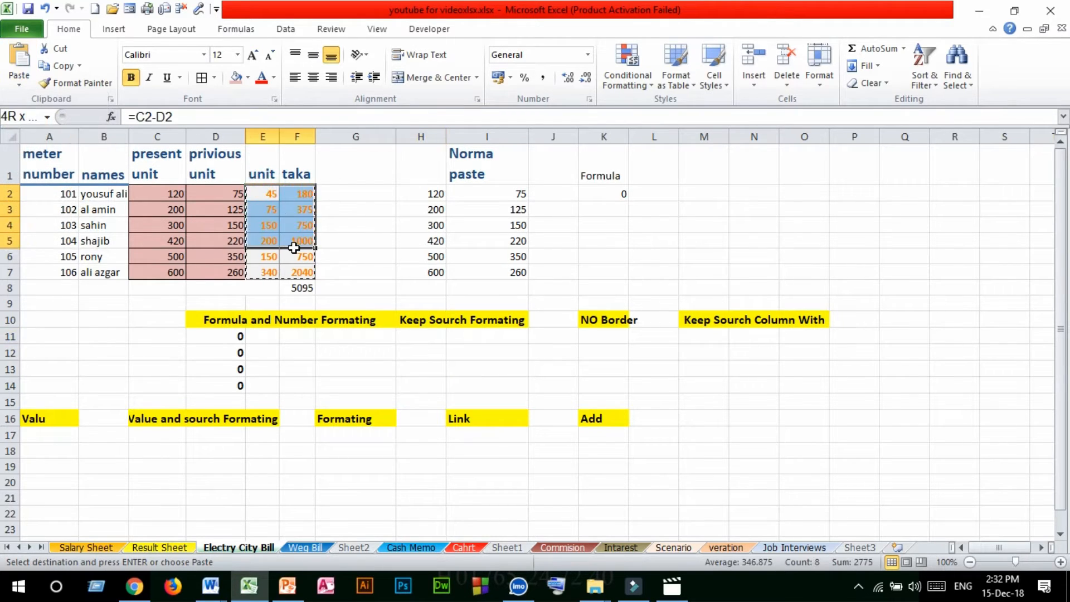
left_click(53, 67)
left_click(429, 337)
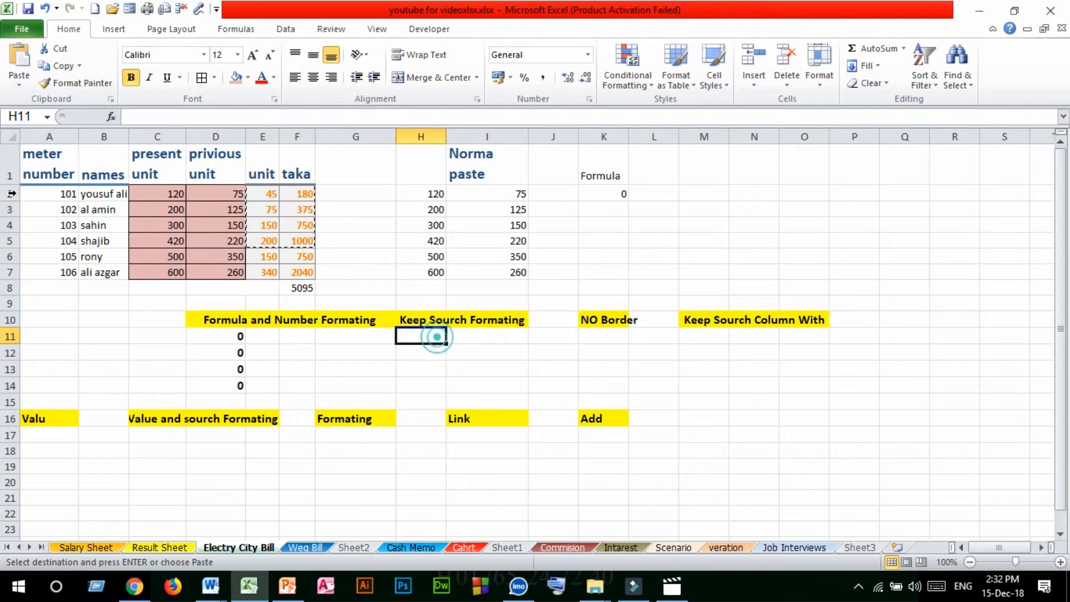
left_click(26, 83)
left_click(86, 119)
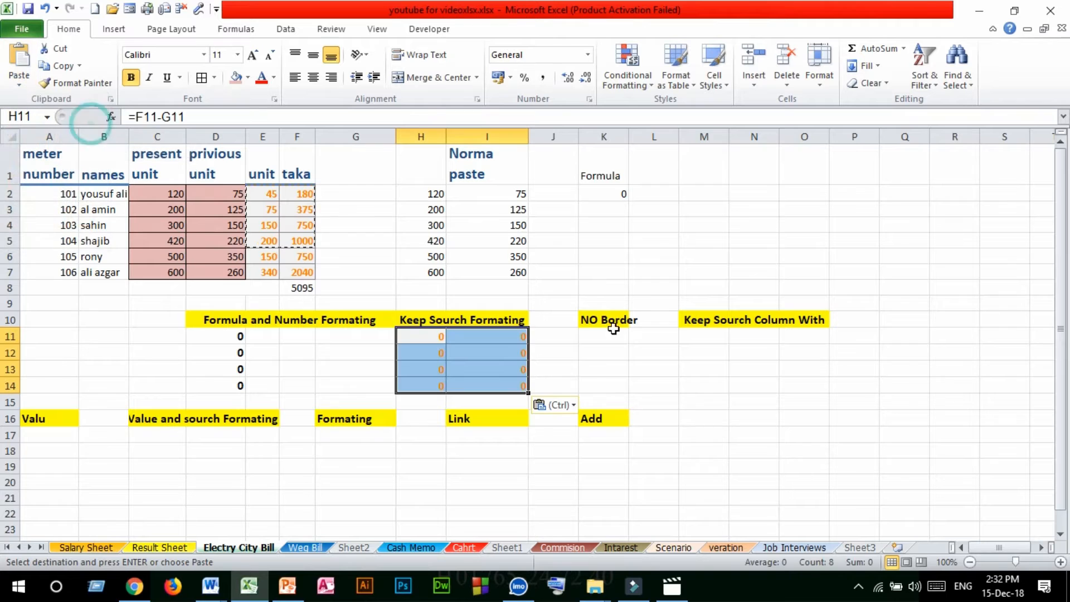
left_click(498, 337)
left_click(425, 336)
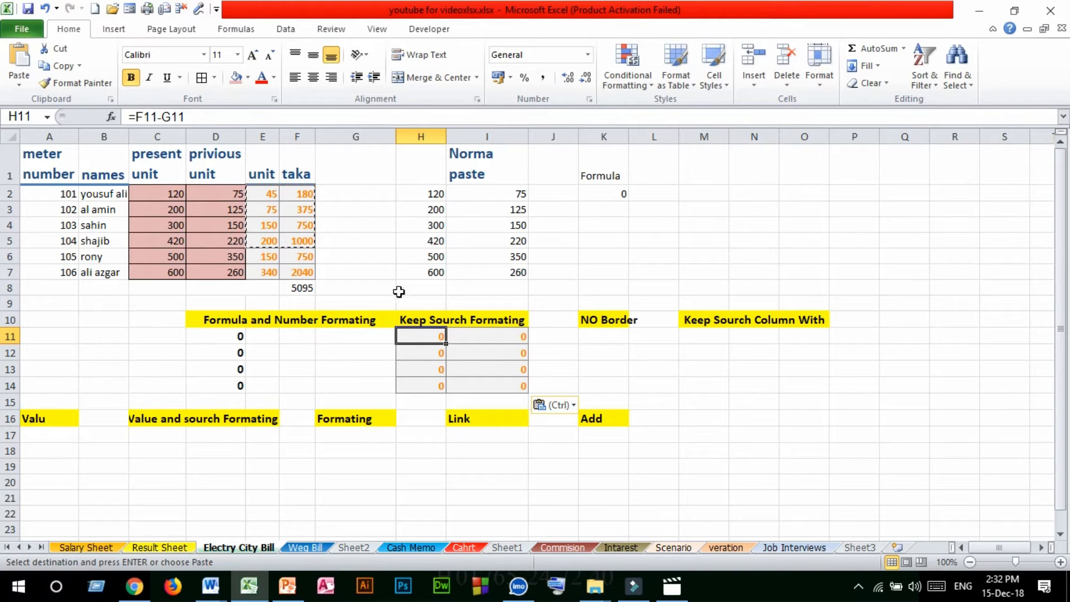
Step: Widen column K so that the NO Border heading fits inside its cell
left_click(594, 337)
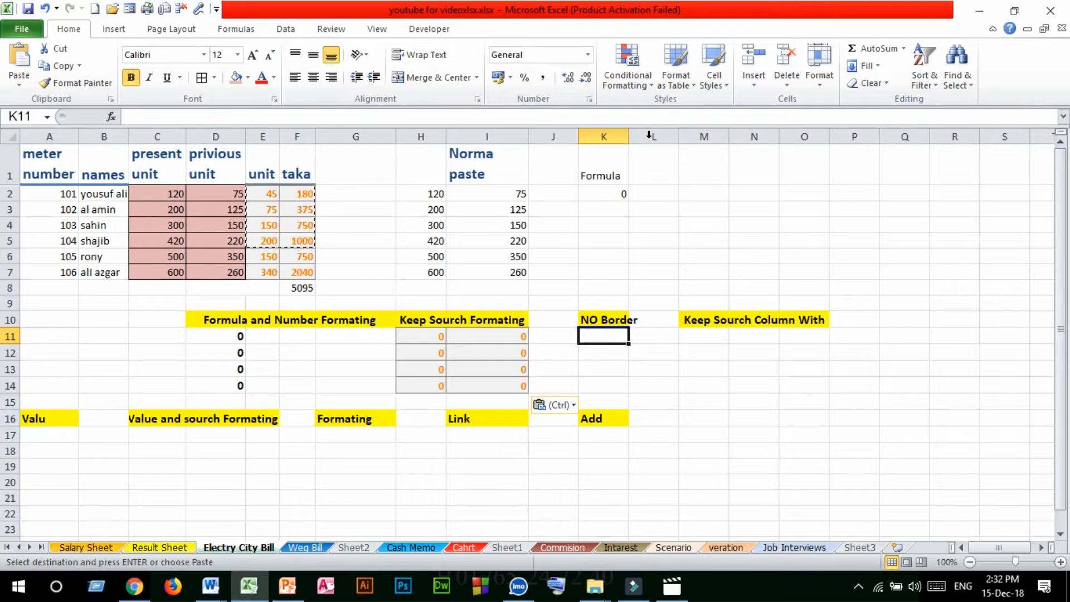
left_click_drag(629, 136, 654, 136)
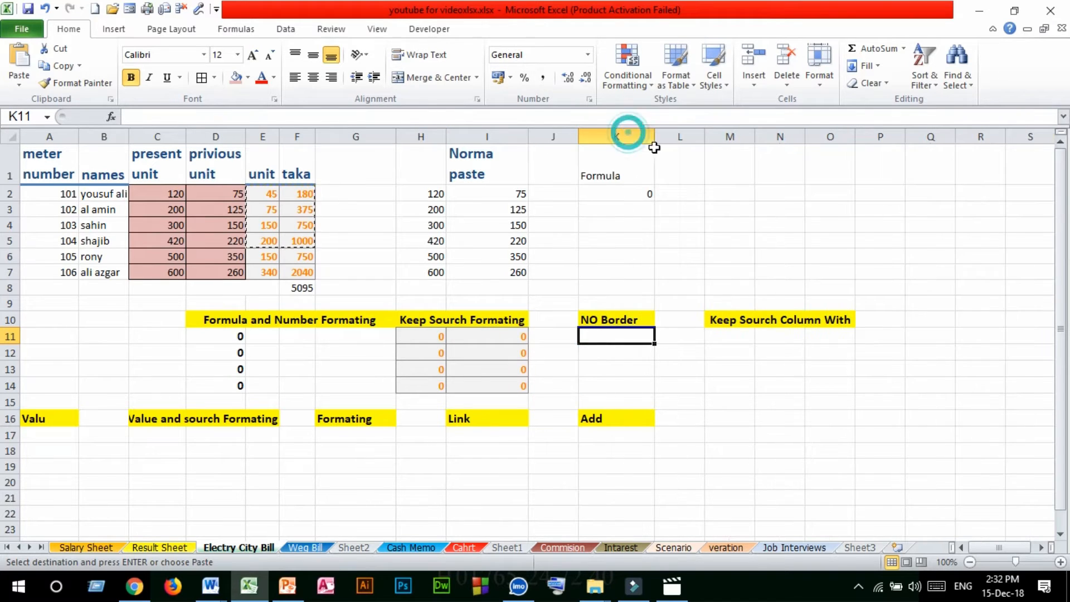
left_click(79, 206)
Step: Copy the present and previous unit cells C2:D7, paste them normally at N2, and check their borders
left_click_drag(146, 192, 211, 272)
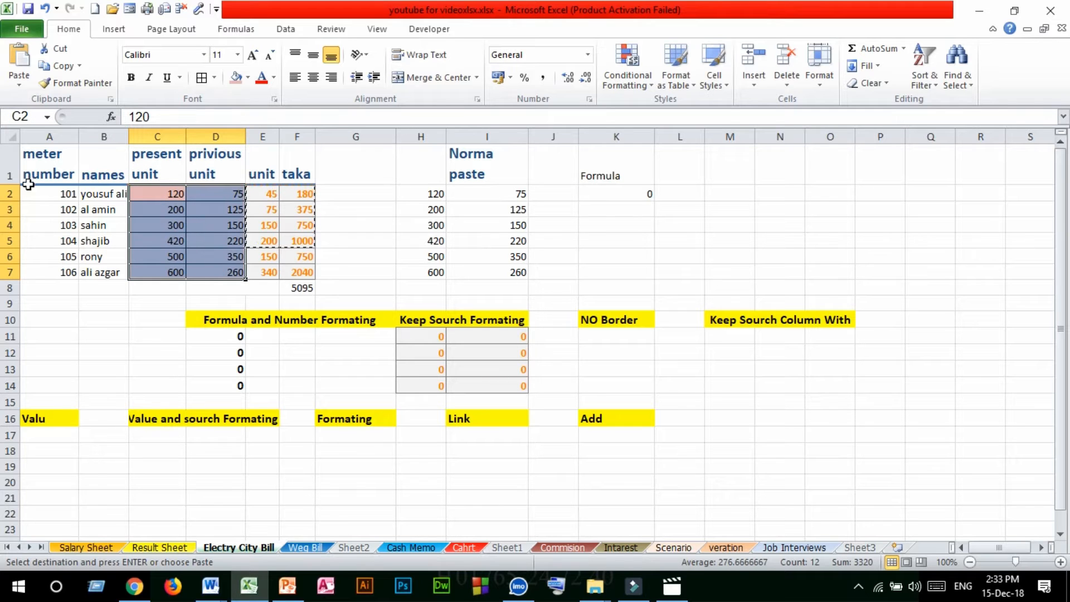
left_click(57, 66)
left_click(764, 190)
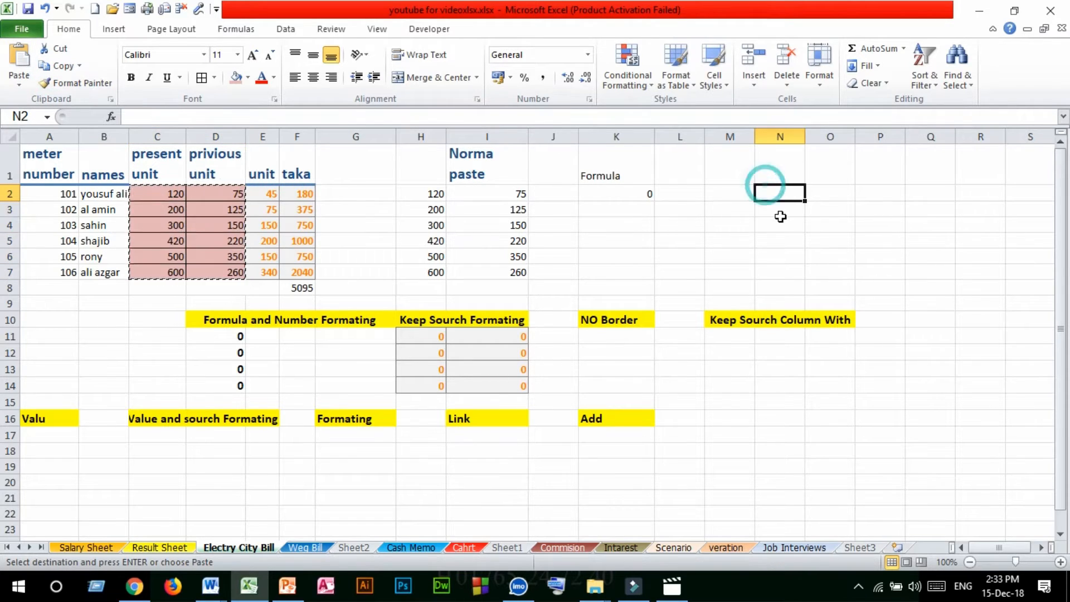
key("ctrl+v")
left_click(881, 225)
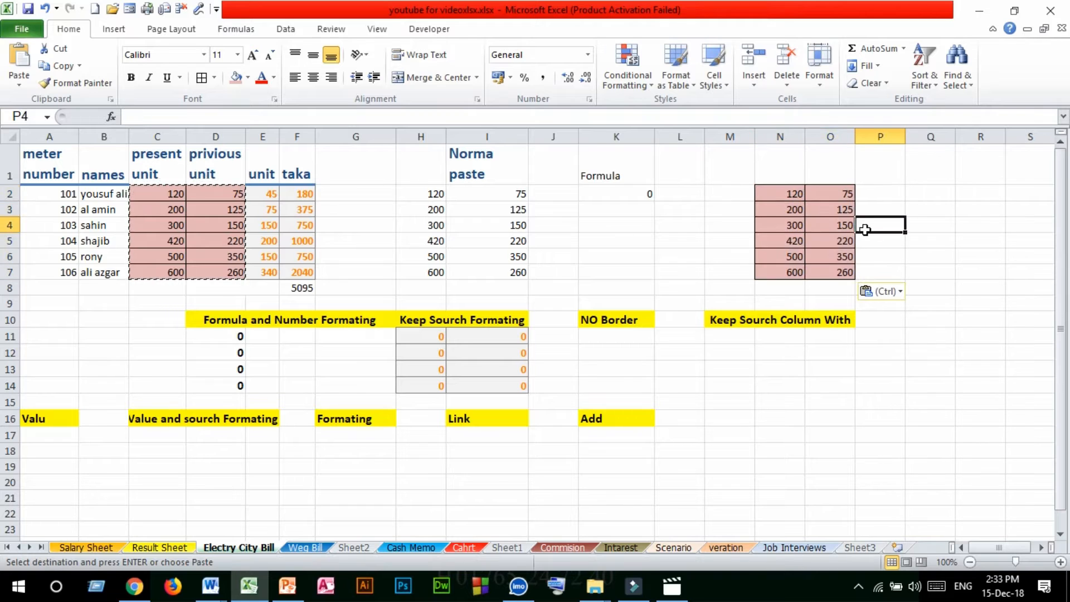
left_click_drag(788, 196, 831, 272)
Step: Paste the copied unit cells at K11 under the NO Border heading using the No Borders option, and check the pasted range
left_click(599, 336)
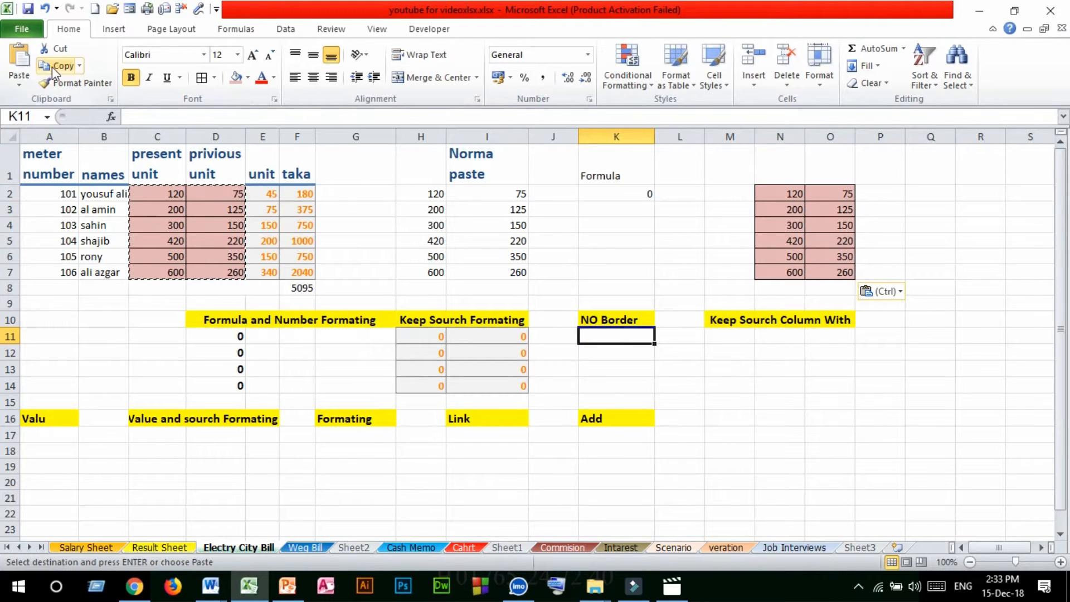
left_click(15, 85)
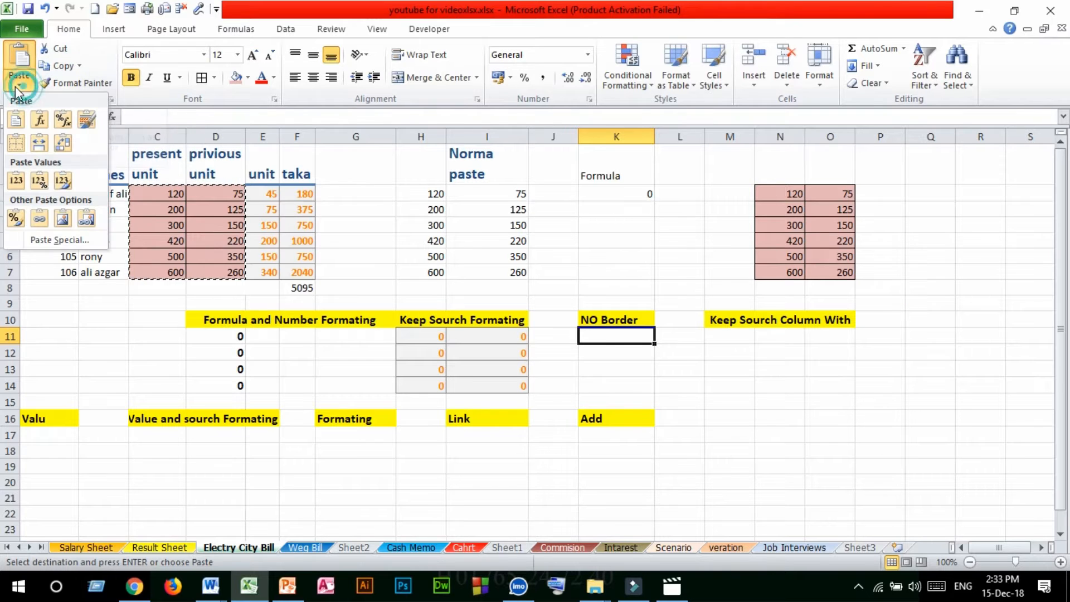
left_click(17, 143)
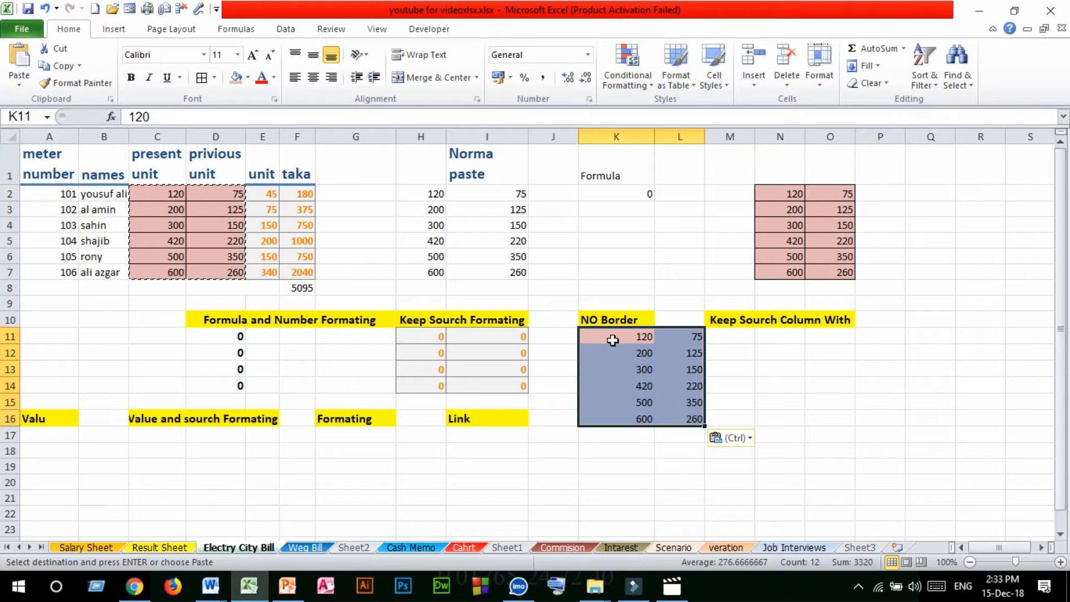
left_click_drag(611, 336, 663, 411)
Step: Narrow column M slightly under the Keep Sourch Column With heading and copy the names in B2:B7
left_click(747, 334)
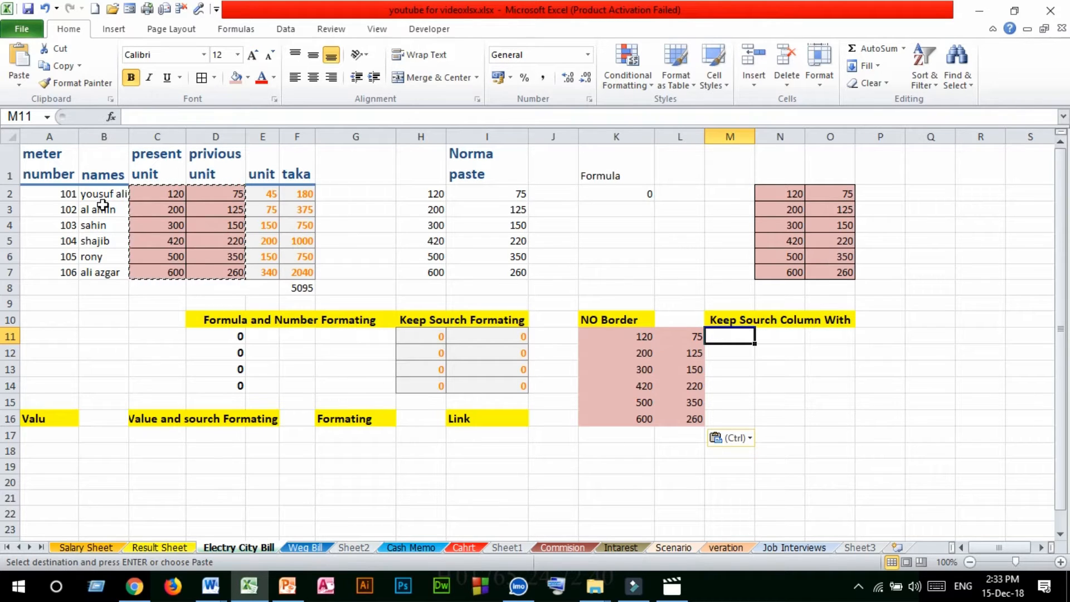
left_click_drag(755, 136, 745, 139)
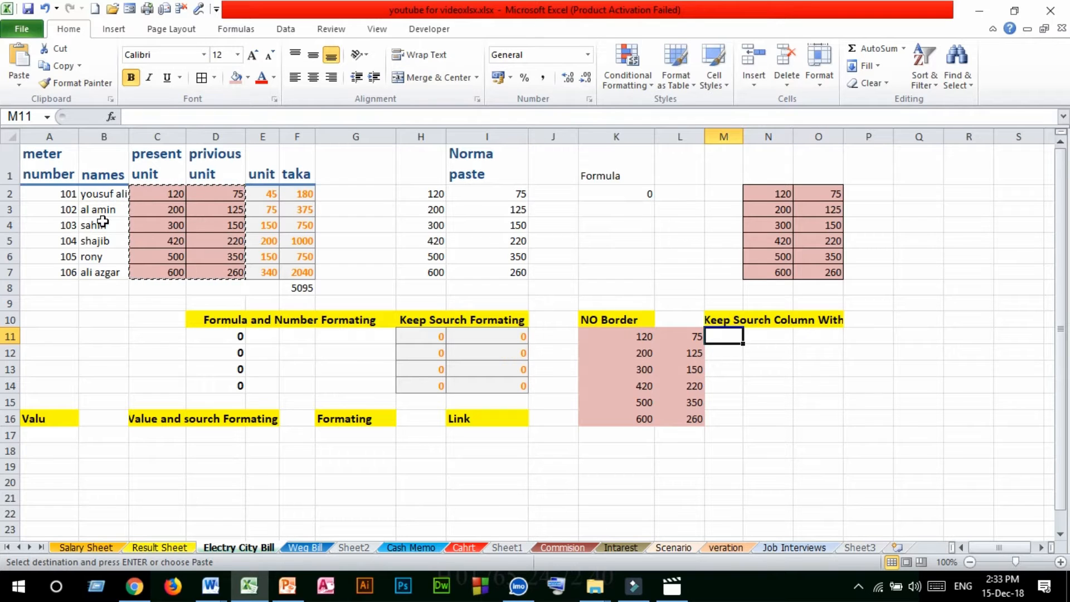
left_click_drag(101, 199, 99, 266)
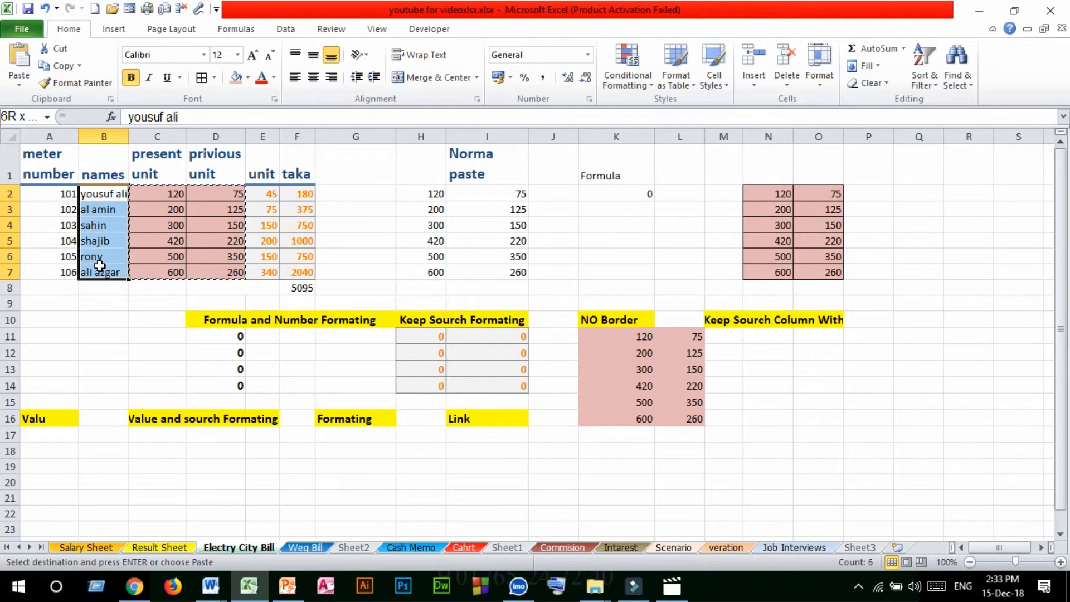
left_click(61, 65)
Step: Paste the copied names normally at M11, check how they fit the column width, and undo the paste
left_click(720, 336)
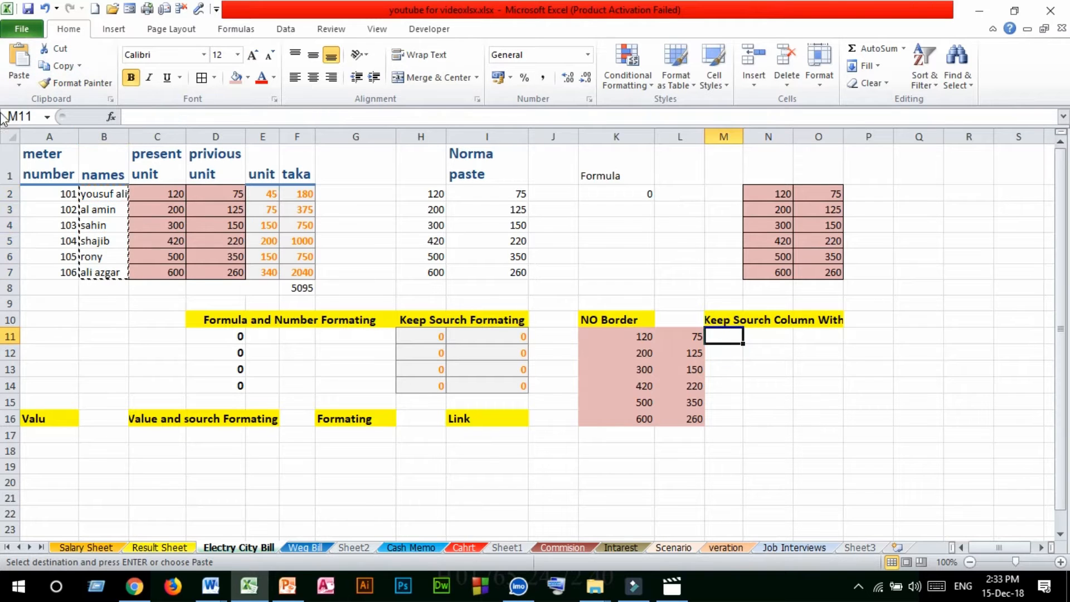
left_click(17, 74)
left_click(18, 115)
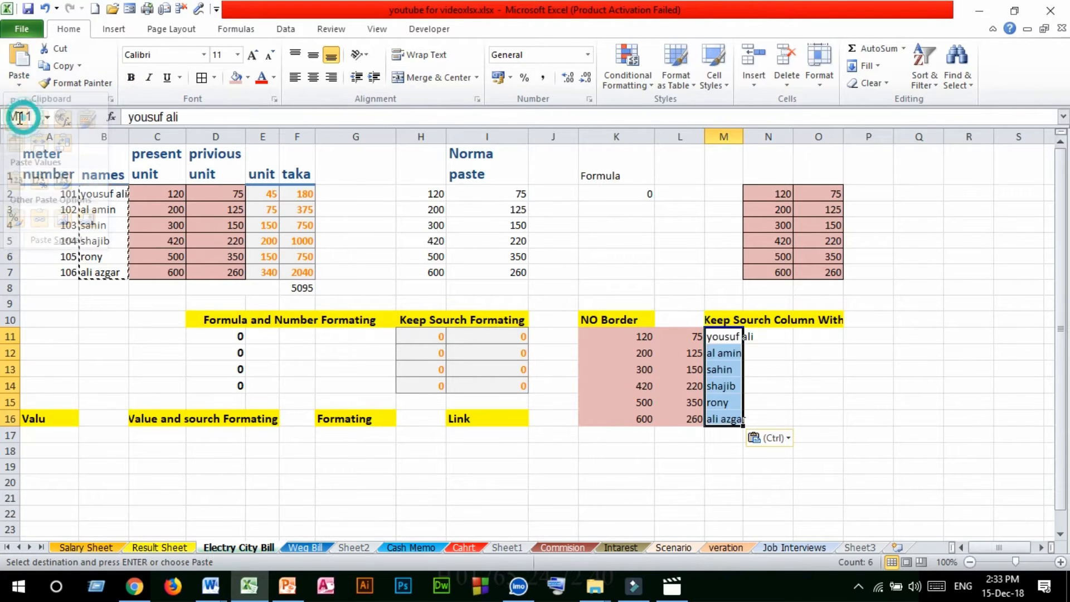
left_click(733, 353)
left_click(725, 336)
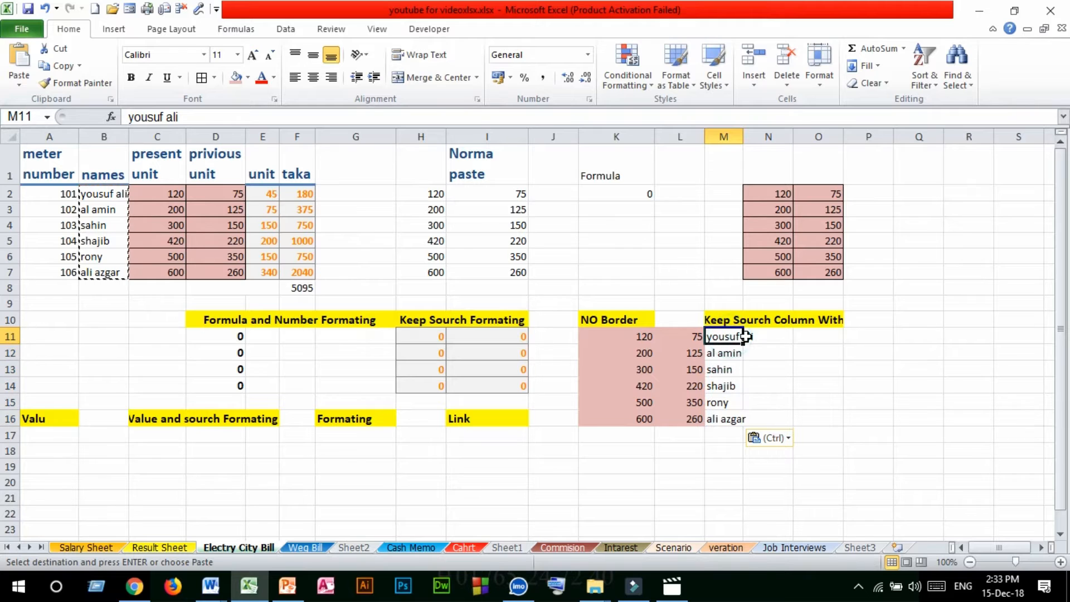
left_click(752, 337)
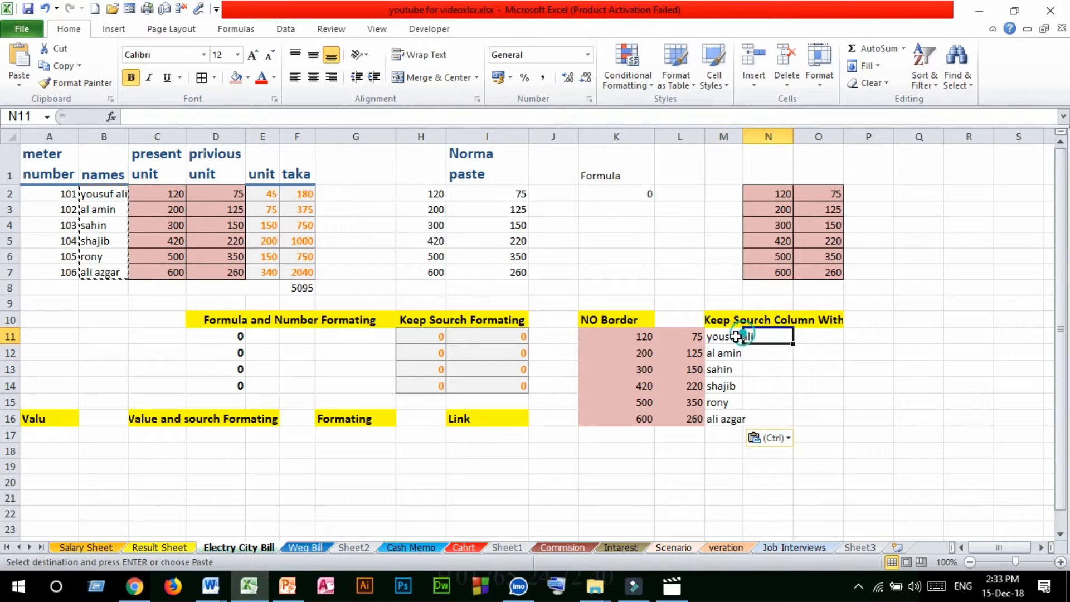
left_click(735, 337)
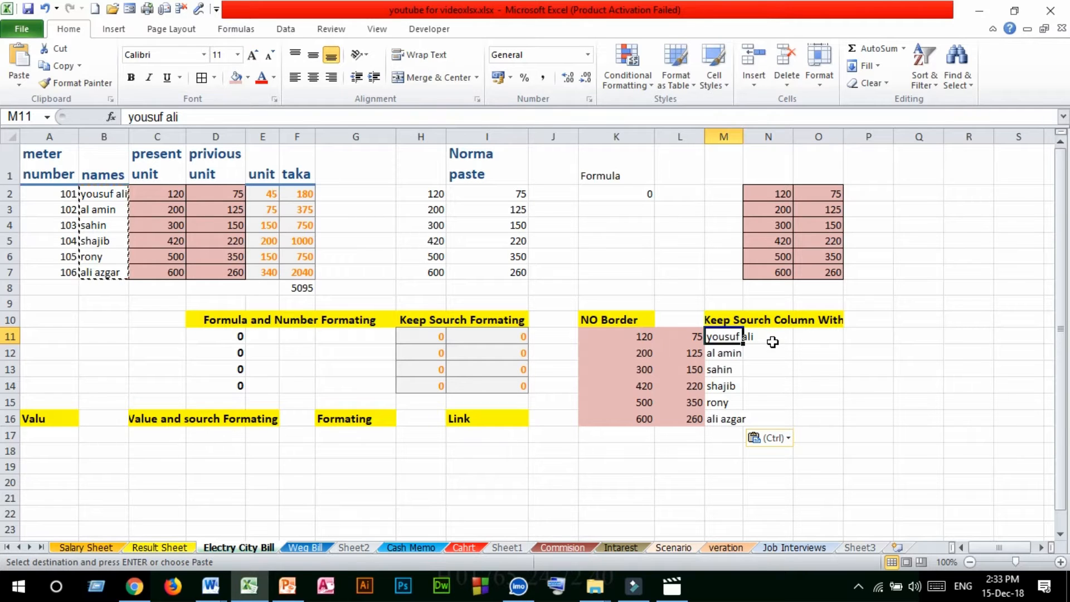
key("ctrl+z")
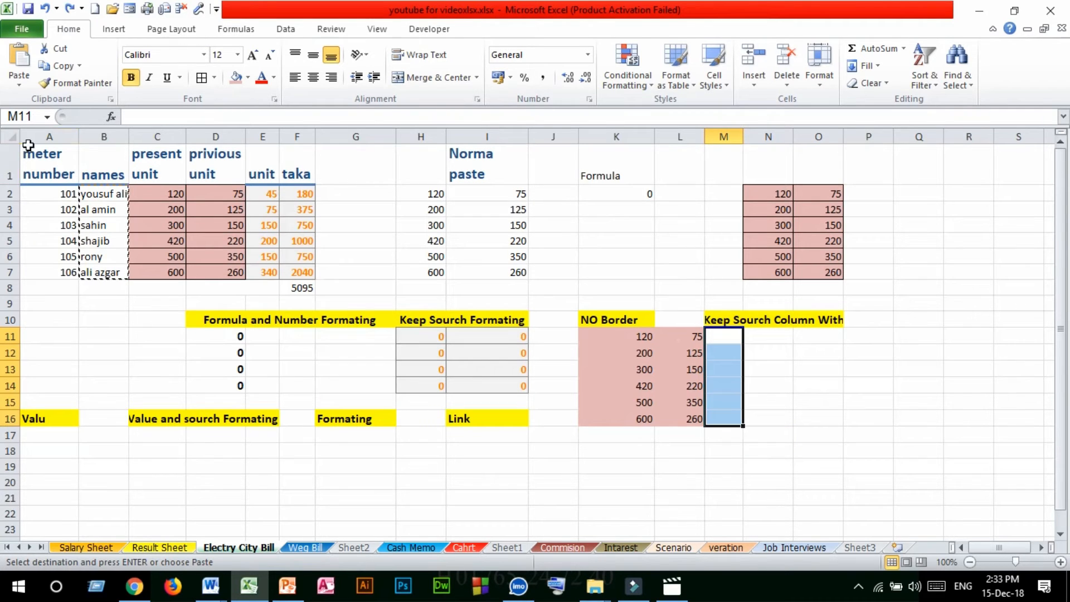
Step: Paste the copied names at M11 with Keep Source Column Widths and check the width of column M
left_click(20, 81)
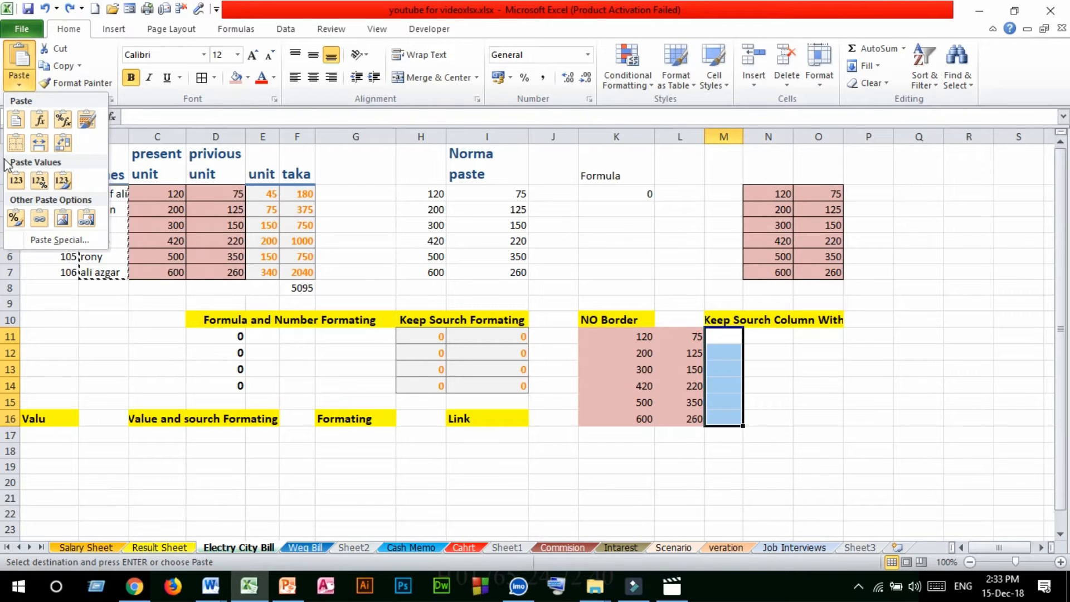
left_click(45, 146)
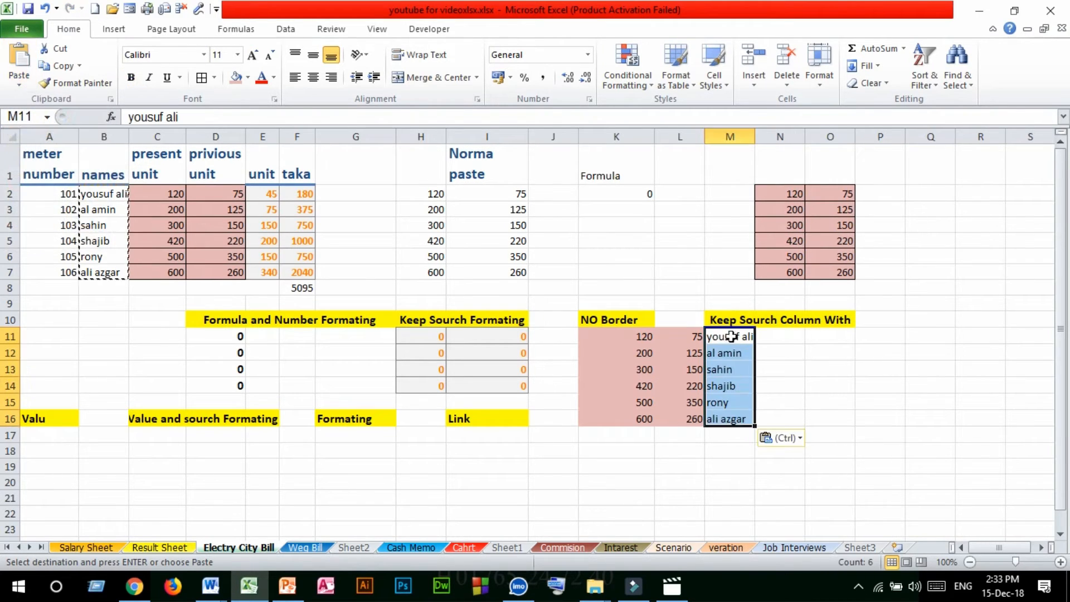
mouse_move(754, 137)
left_mouse_down()
mouse_move(765, 137)
mouse_move(755, 138)
left_mouse_up()
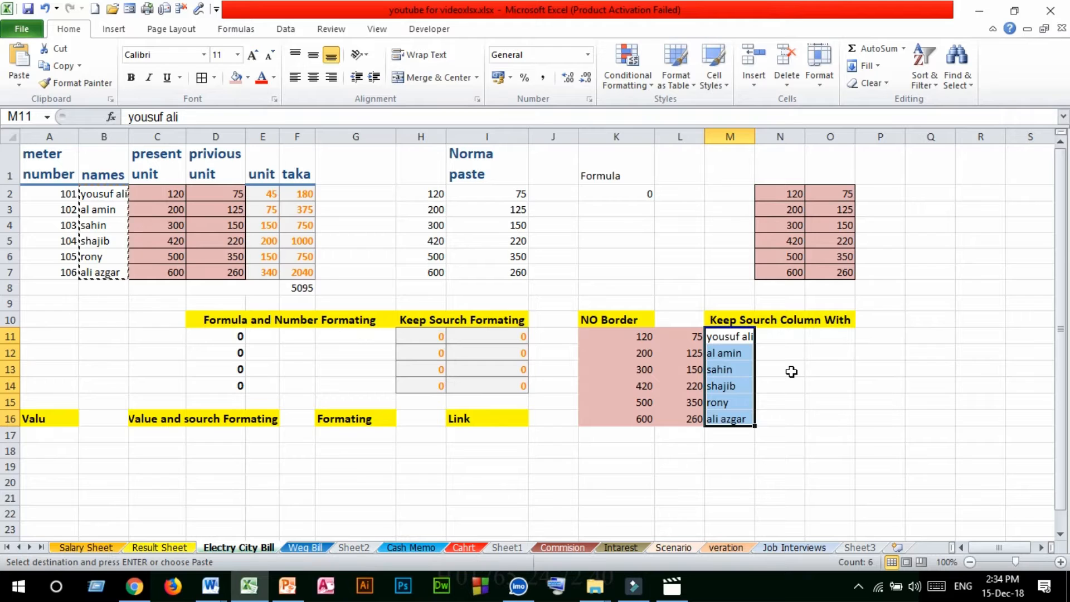
Step: Preview the Transpose paste option for the copied names at M11 without applying it
left_click(21, 82)
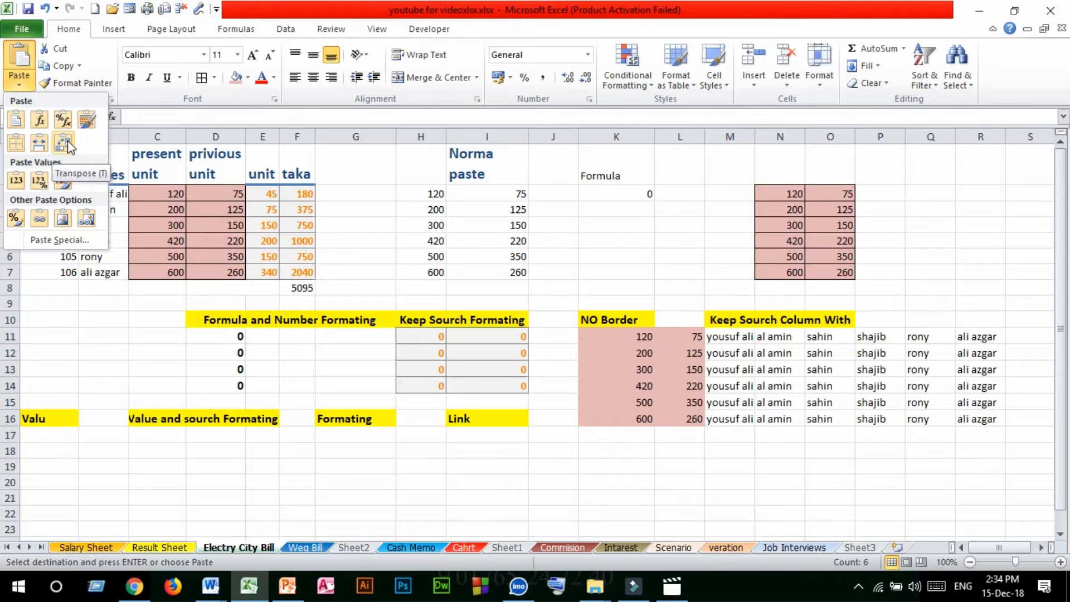
left_click(789, 352)
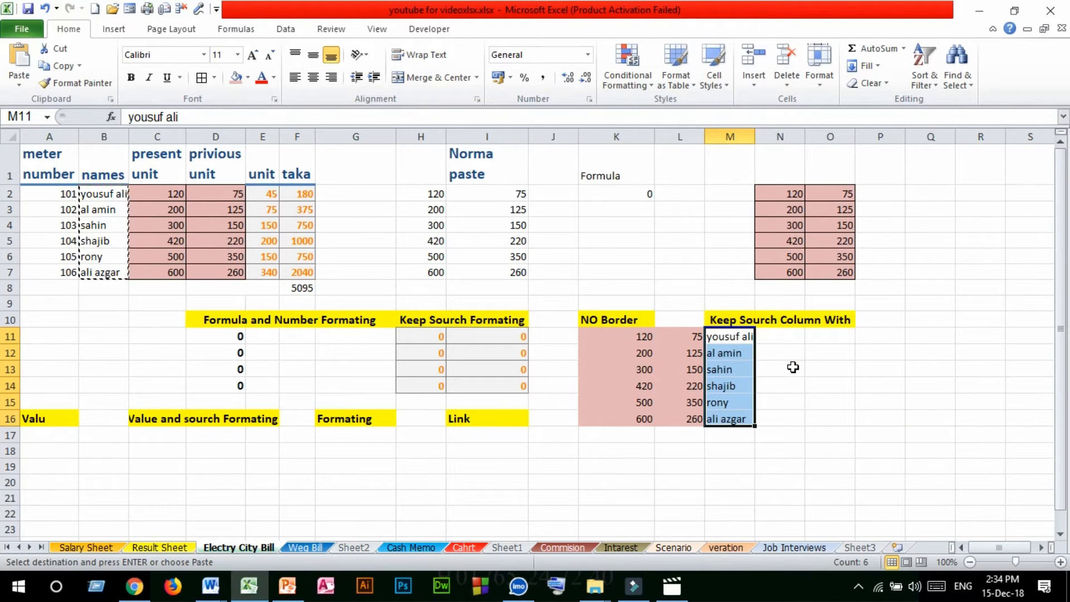
scroll(791, 365, "down", 2)
scroll(794, 368, "up", 2)
scroll(794, 368, "down", 2)
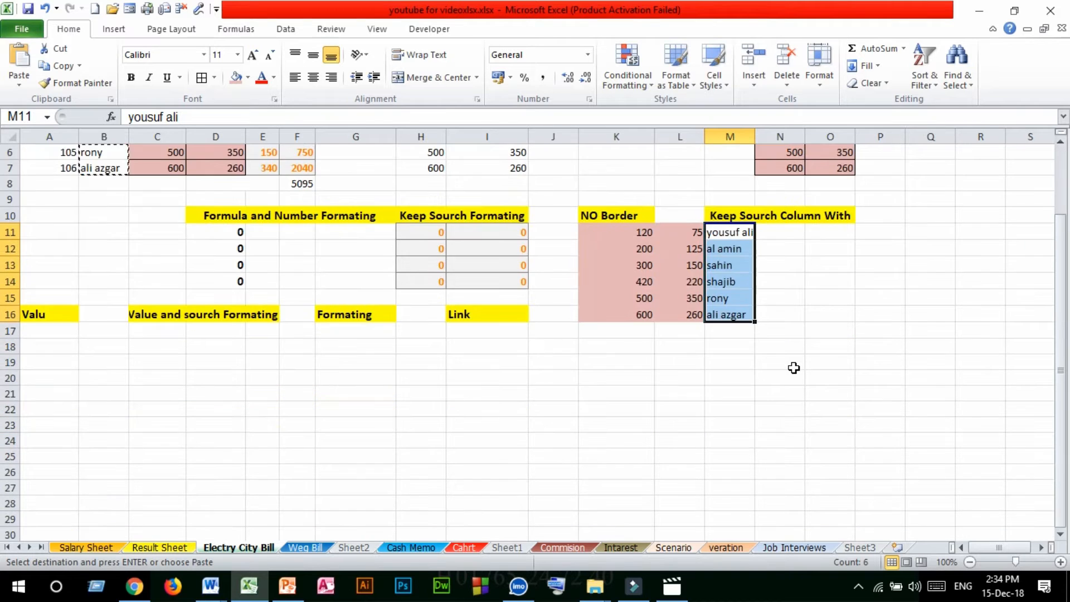
scroll(794, 368, "up", 2)
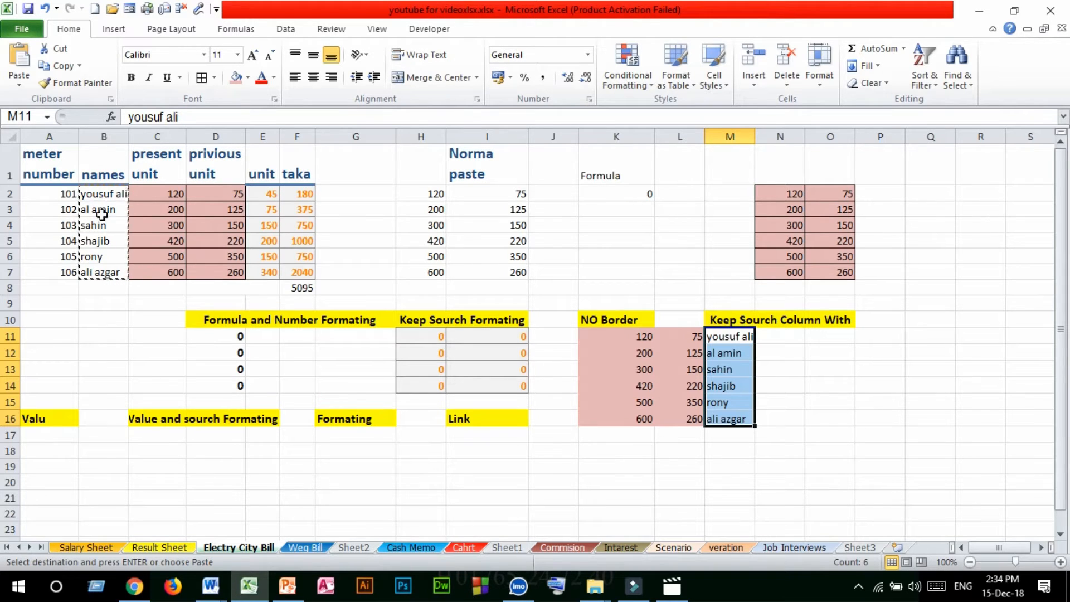
Step: Paste the copied names transposed into a row starting at G19, below the Formating and Link headings
scroll(793, 390, "down", 2)
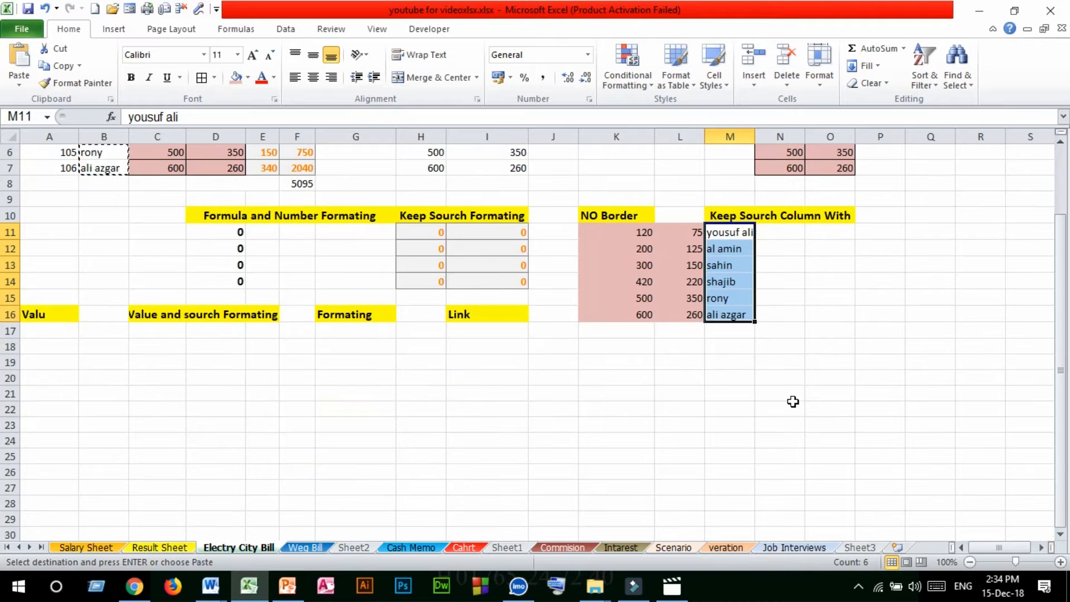
left_click(353, 366)
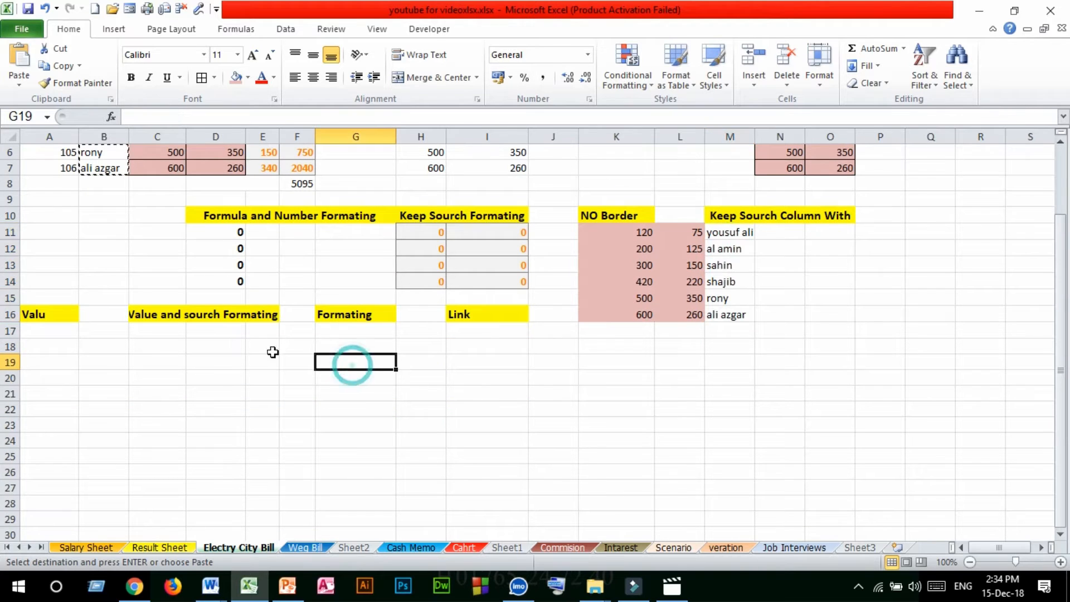
left_click(14, 83)
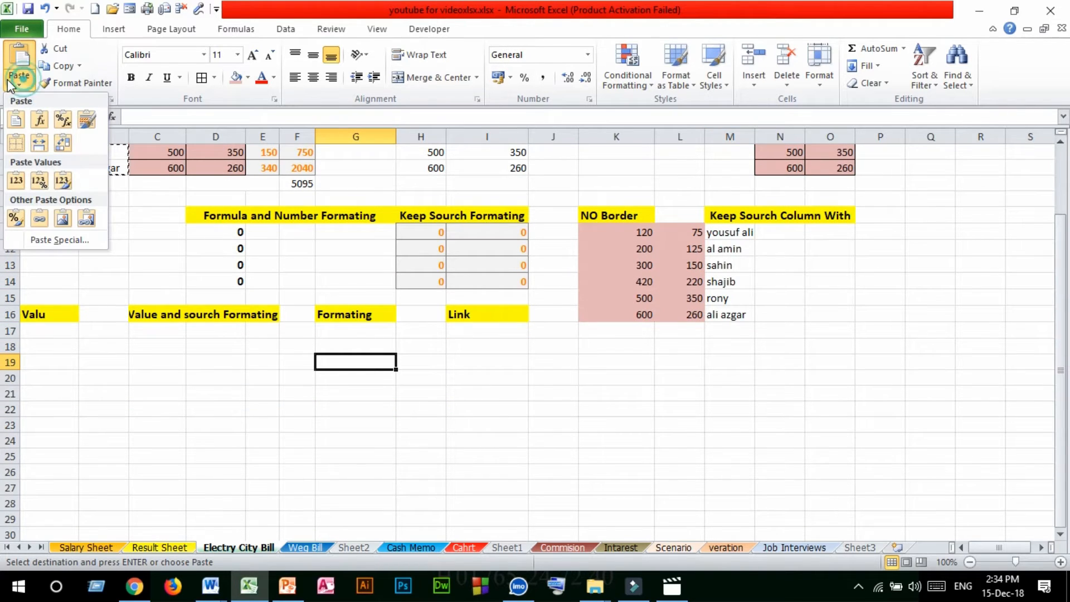
left_click(63, 144)
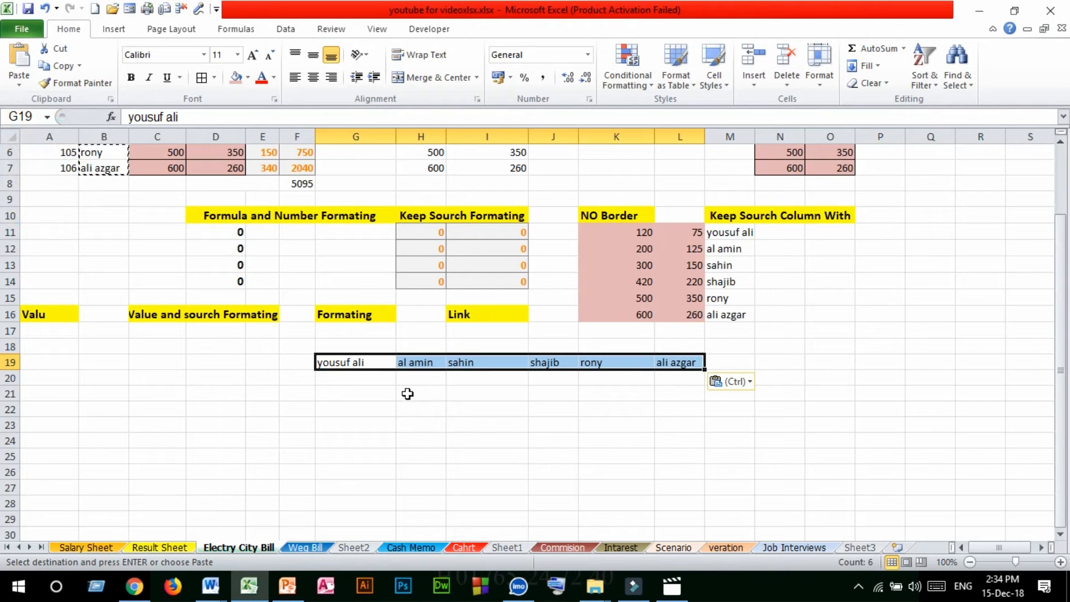
scroll(205, 316, "down", 2)
Step: Copy the table headings in A1:F1 and paste them transposed as a column starting at C22
scroll(91, 191, "up", 4)
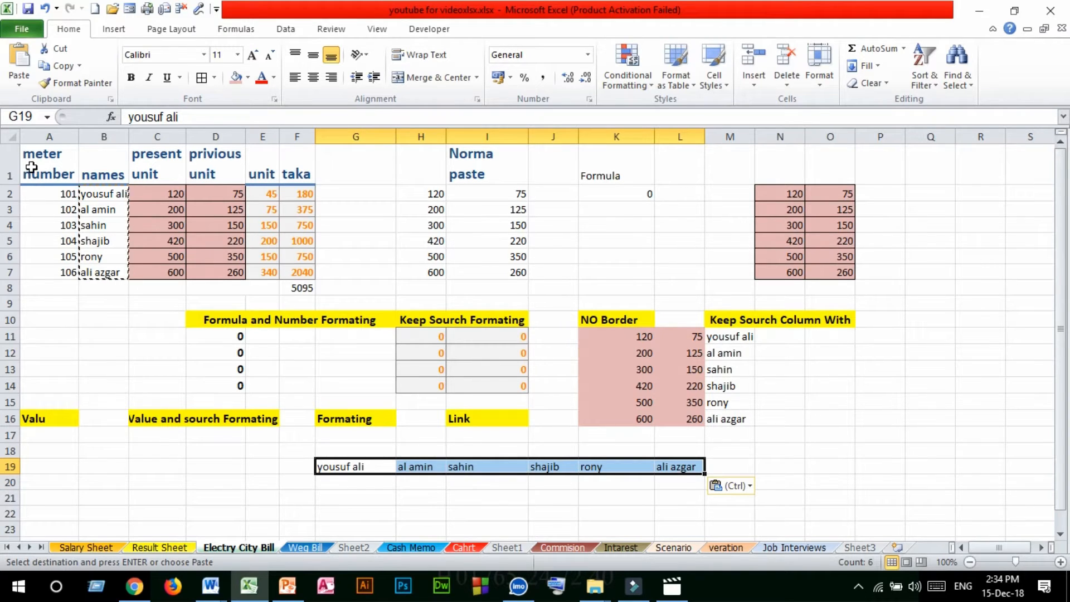
left_click_drag(31, 166, 287, 167)
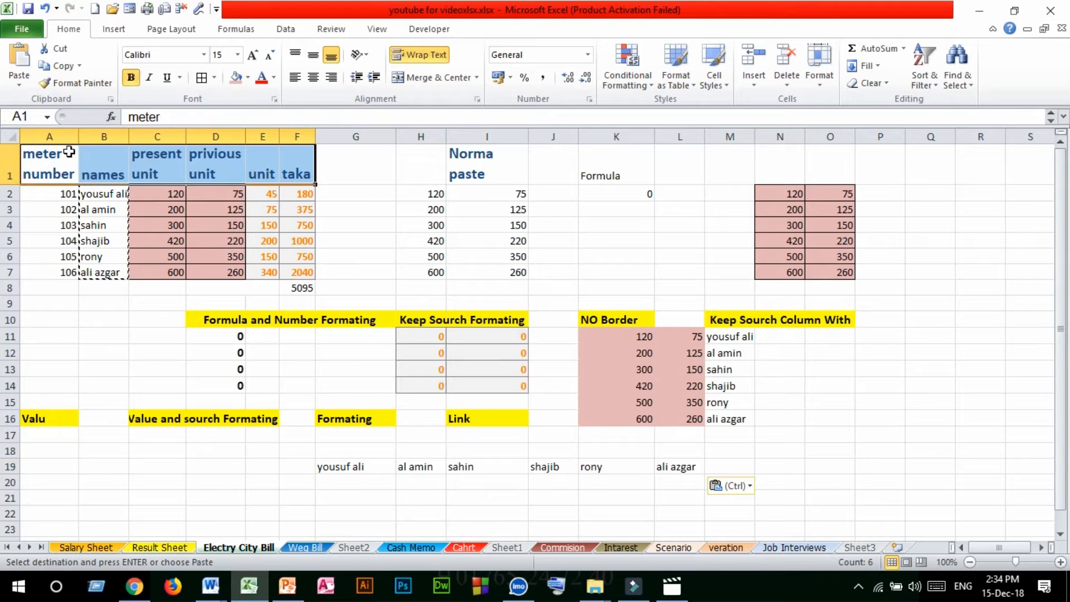
scroll(250, 301, "down", 7)
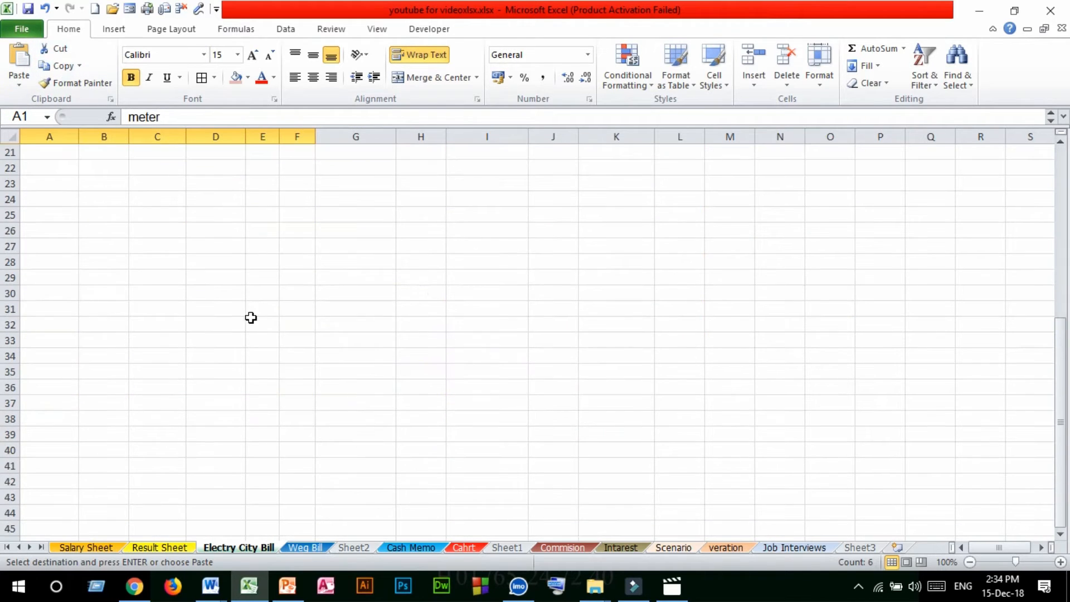
left_click(153, 170)
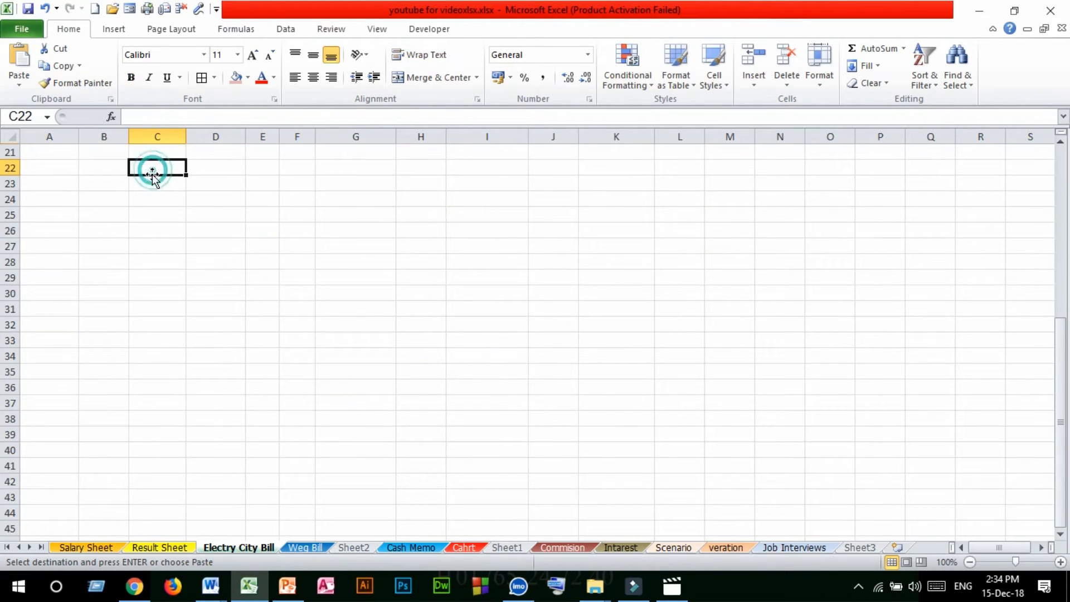
scroll(153, 264, "up", 3)
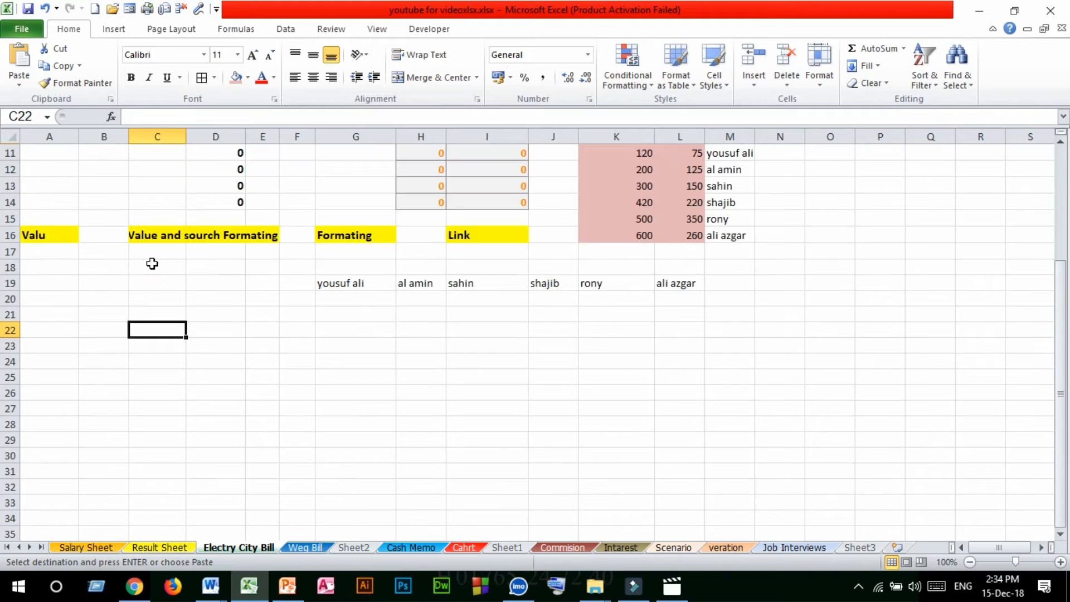
left_click(19, 83)
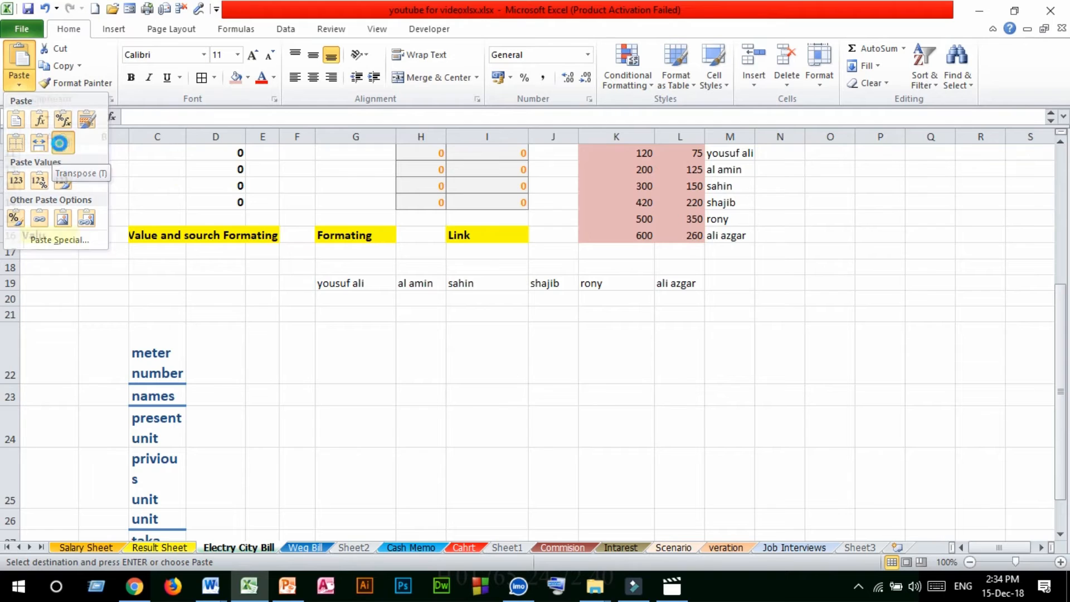
left_click(59, 143)
Step: Widen column C to fit the transposed headings and compare C22:C24 with the original heading row
scroll(264, 466, "up", 2)
scroll(176, 415, "up", 2)
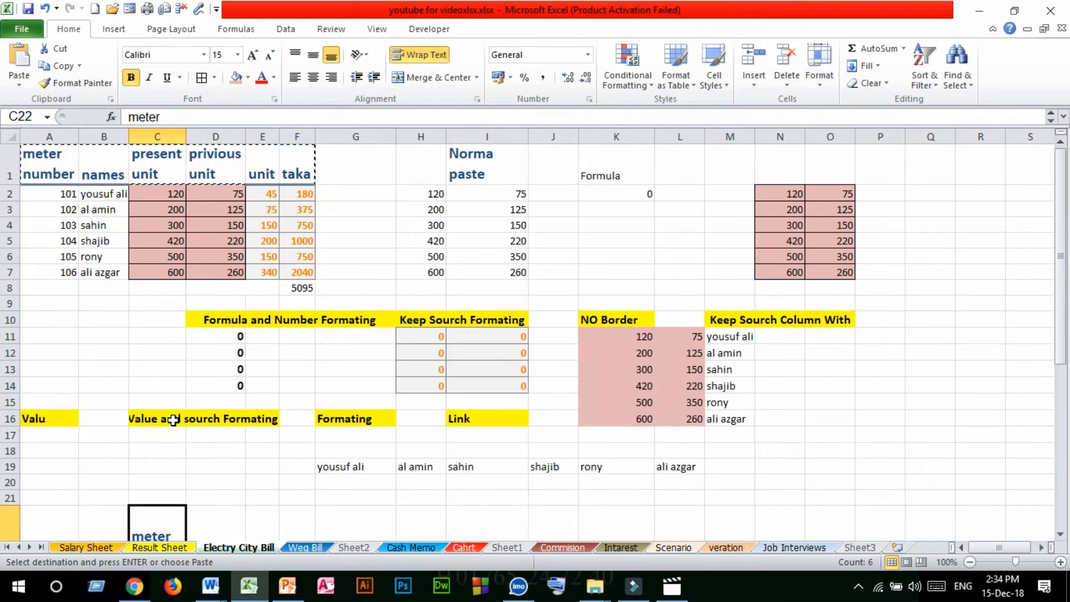
scroll(174, 422, "down", 3)
left_click_drag(187, 142, 221, 143)
left_click(173, 356)
left_click(164, 390)
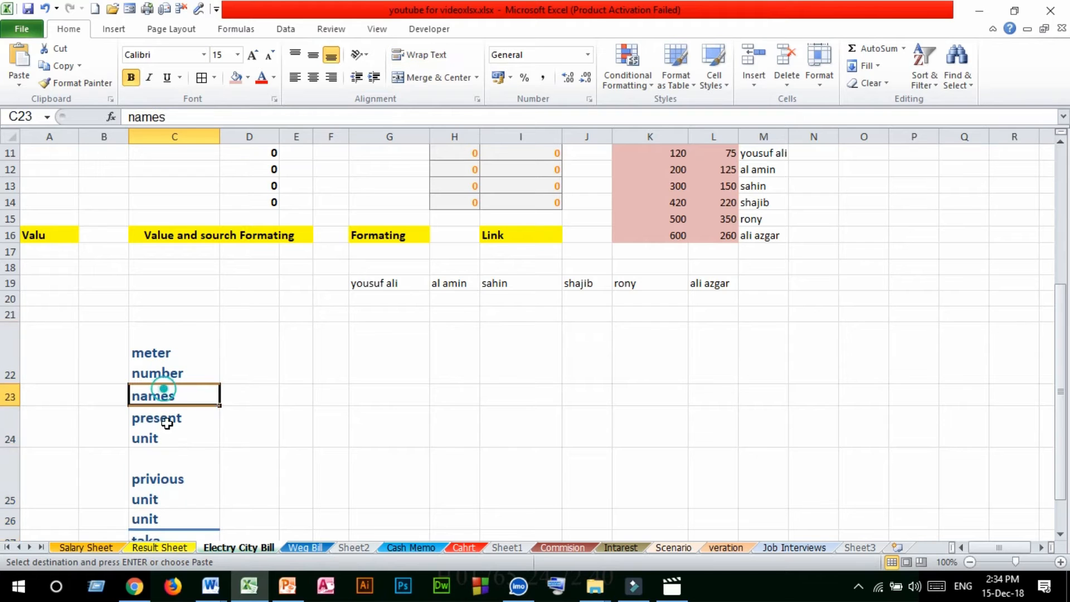
left_click(166, 423)
scroll(299, 380, "up", 2)
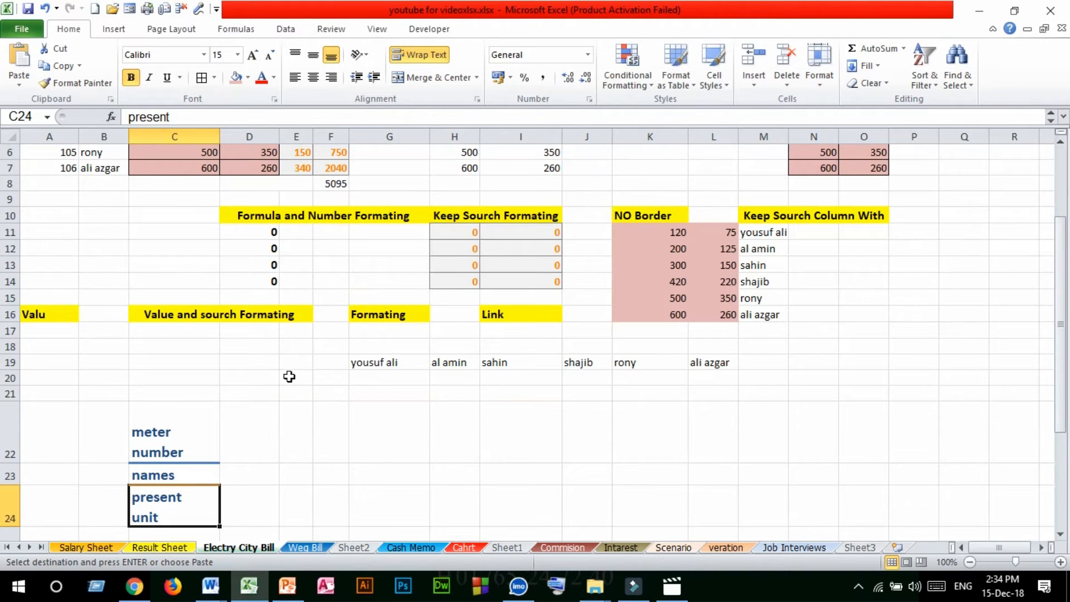
scroll(289, 377, "up", 2)
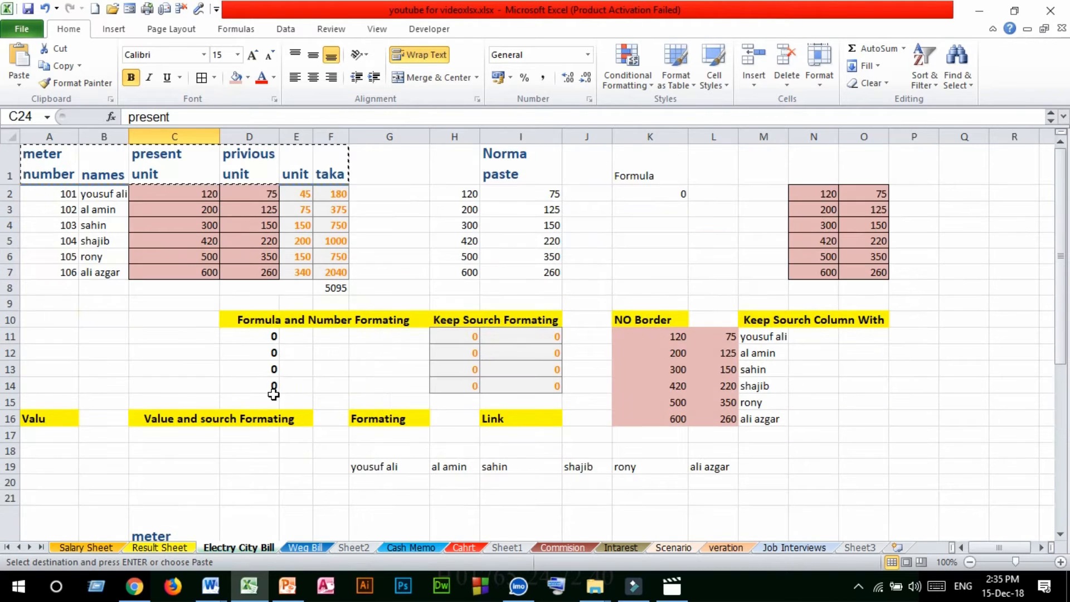
Step: Review the available paste value options and the formulas behind the first unit and taka cells
left_click(28, 84)
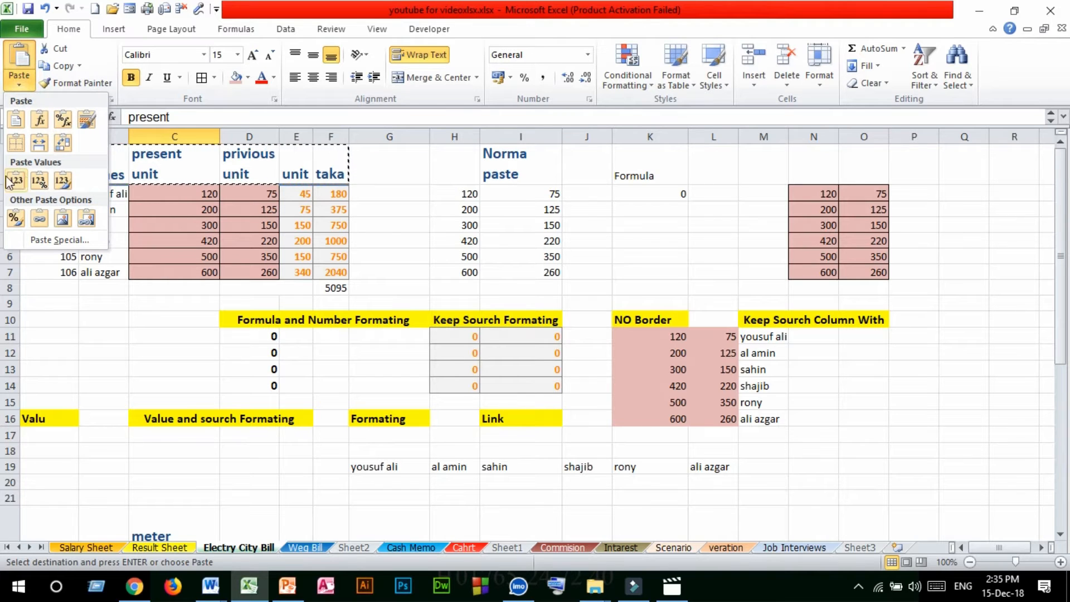
scroll(779, 370, "down", 3)
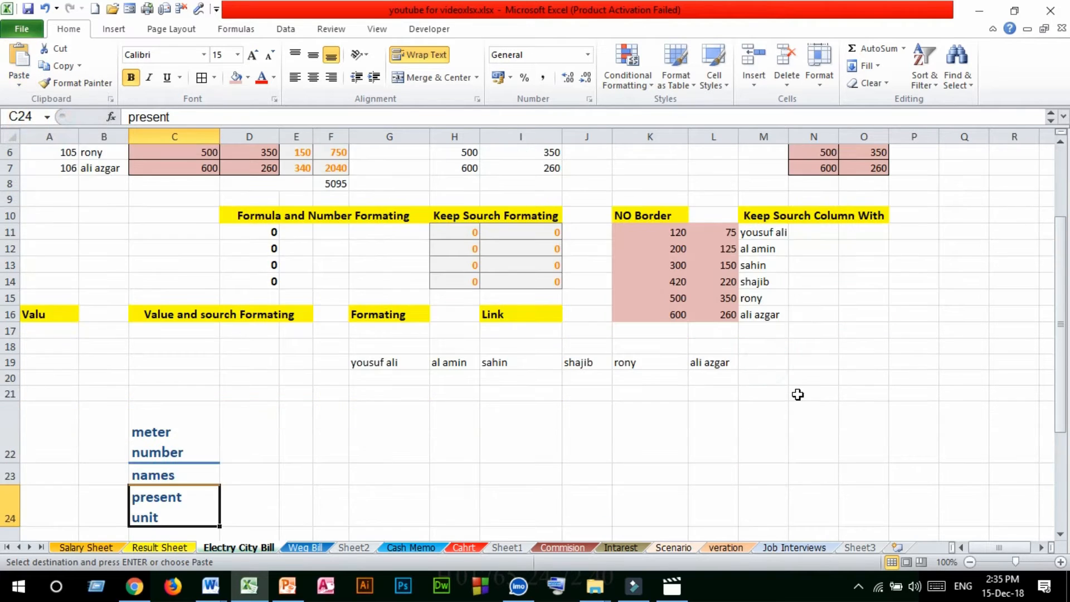
scroll(787, 395, "up", 3)
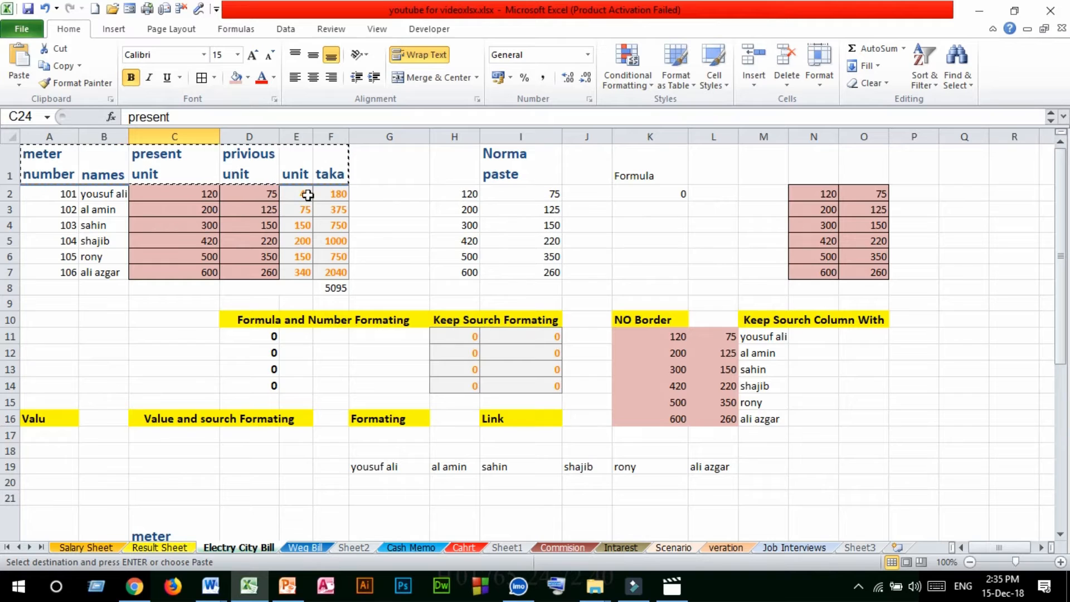
left_click(331, 193)
left_click(306, 195)
left_click(328, 211)
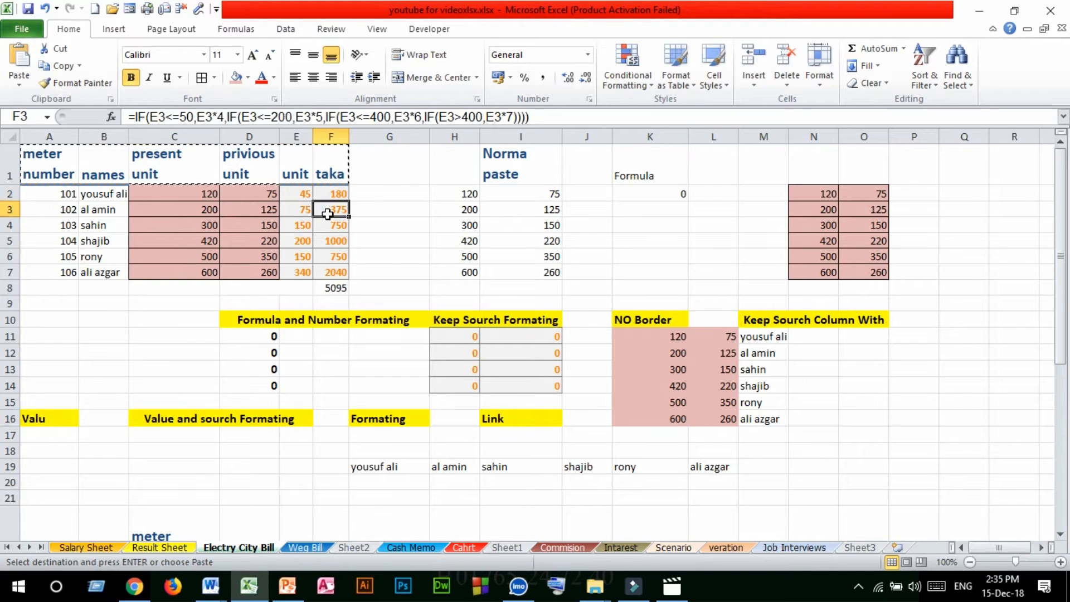
Step: Copy the taka amounts in F2:F7 and paste only their values at A17 under the Valu heading
left_click_drag(334, 196, 326, 270)
key("ctrl+c")
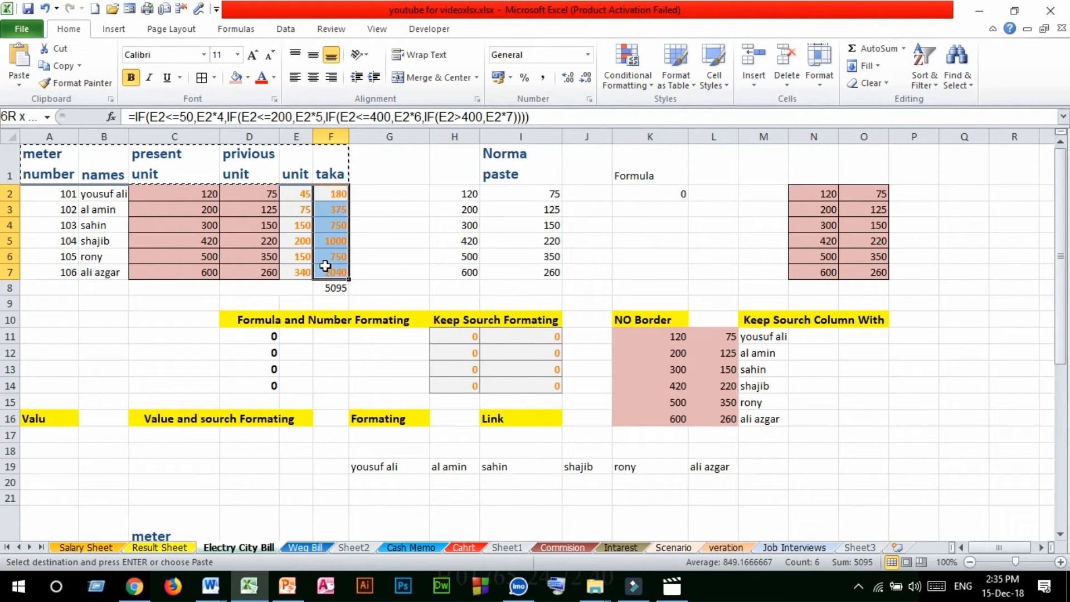
left_click(56, 66)
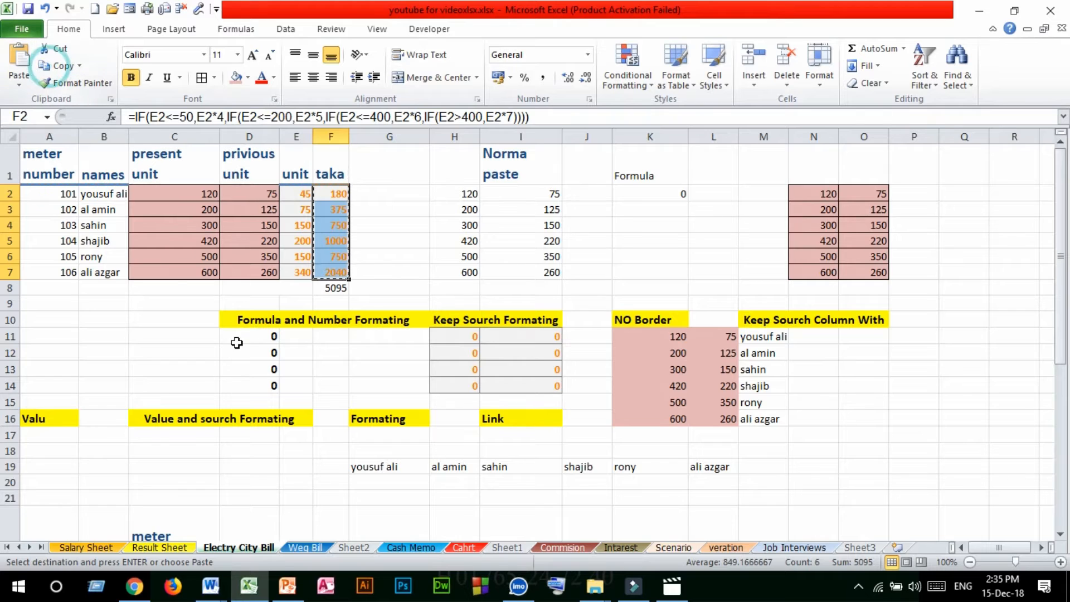
left_click(37, 434)
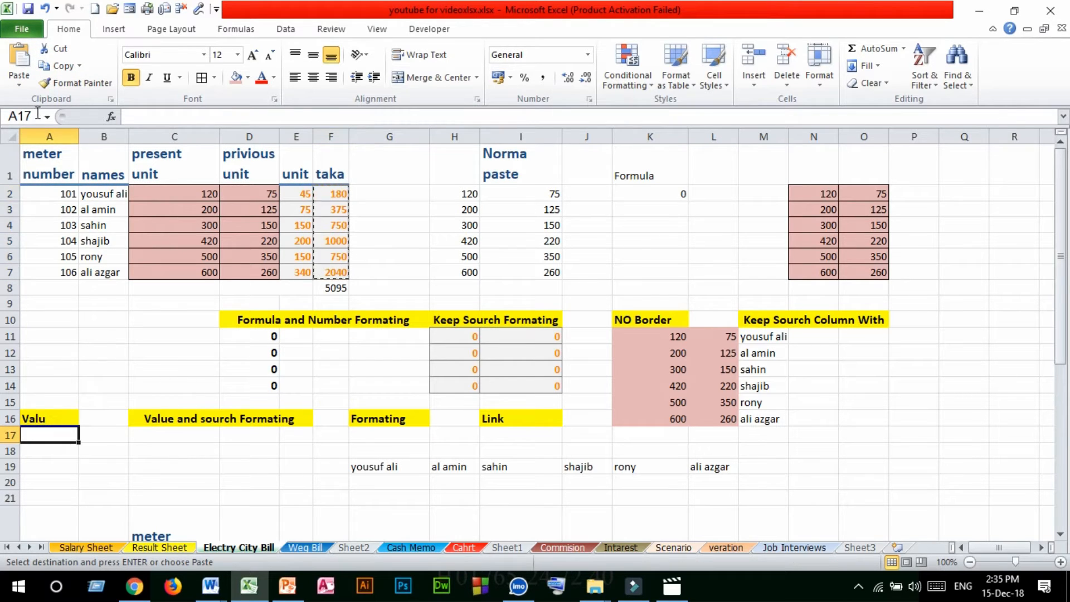
left_click(330, 195)
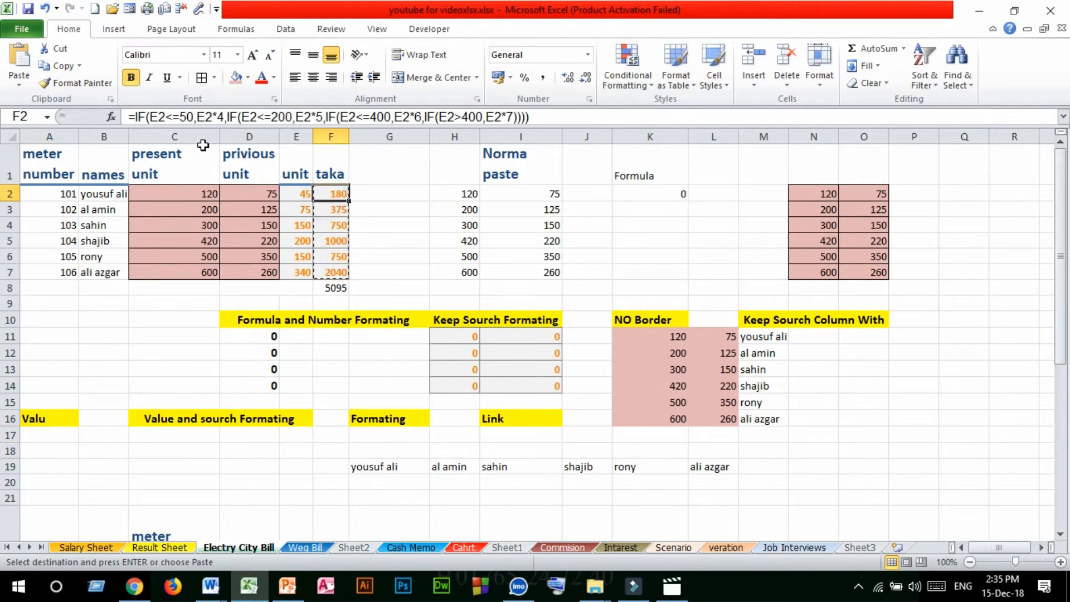
left_click(44, 431)
left_click(19, 84)
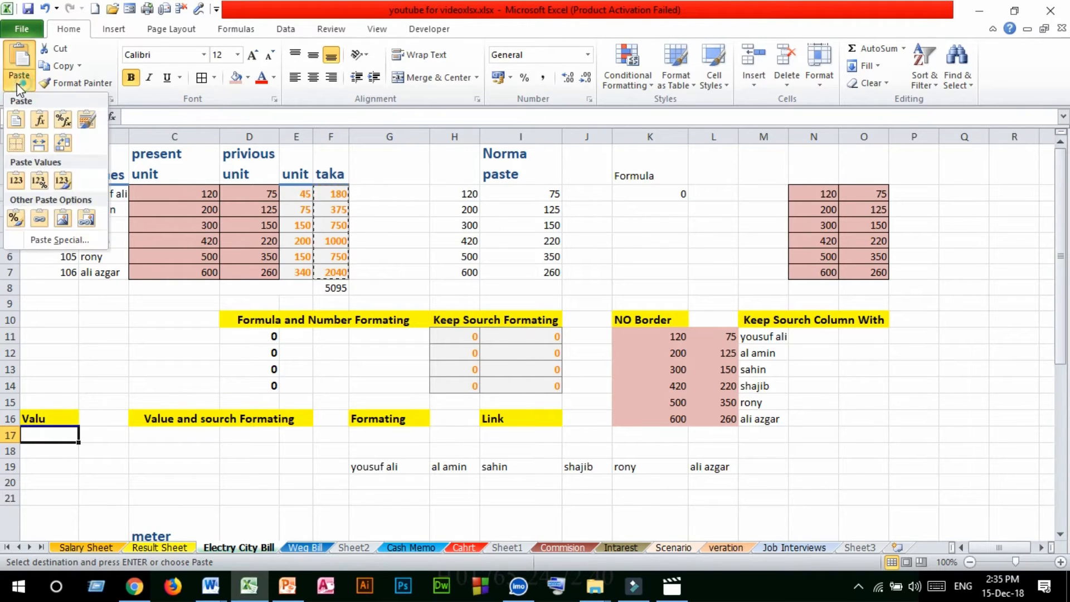
left_click(14, 179)
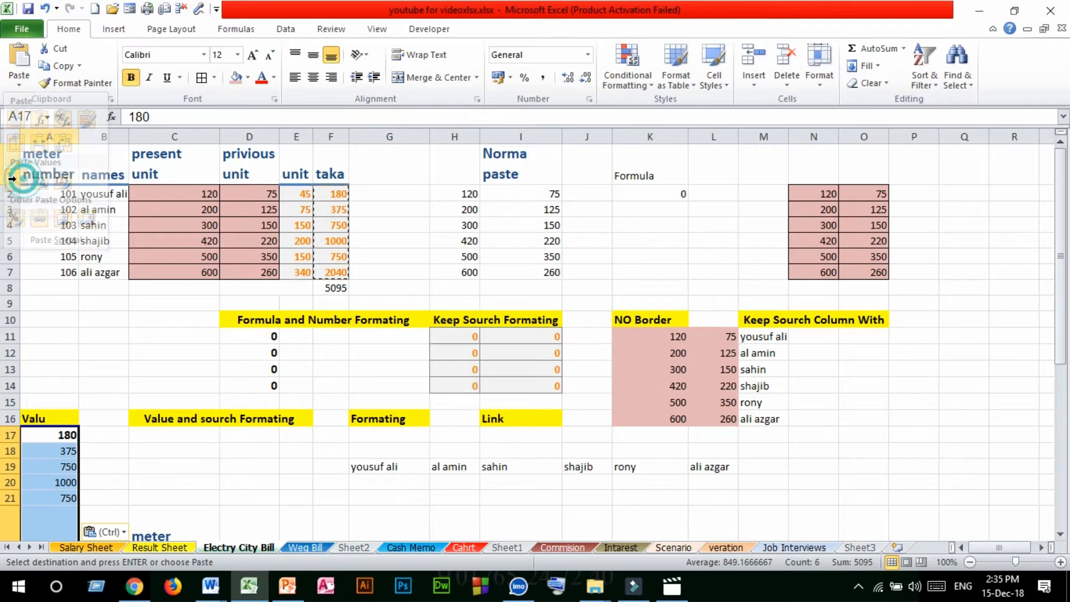
Step: Inspect the contents of the pasted cells A17 to A21 one by one
left_click(59, 435)
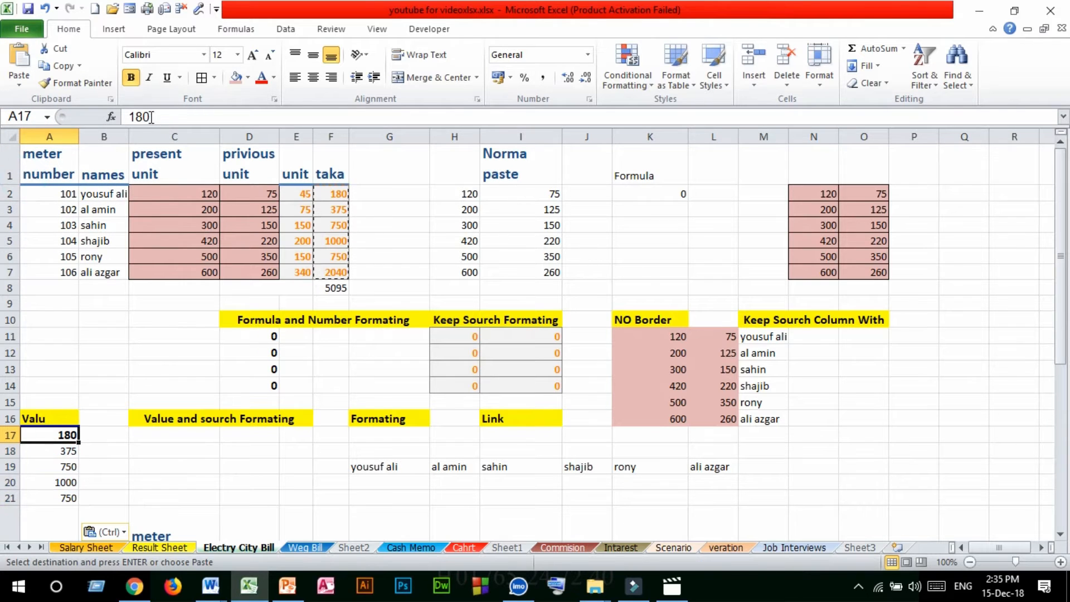
left_click(59, 453)
left_click(61, 467)
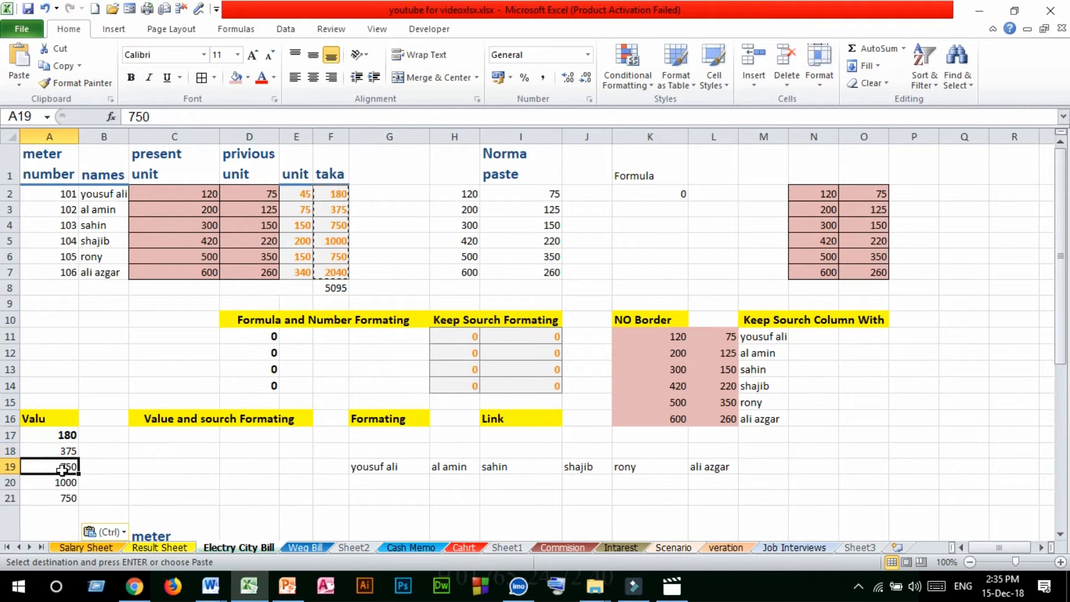
left_click(64, 483)
left_click(67, 497)
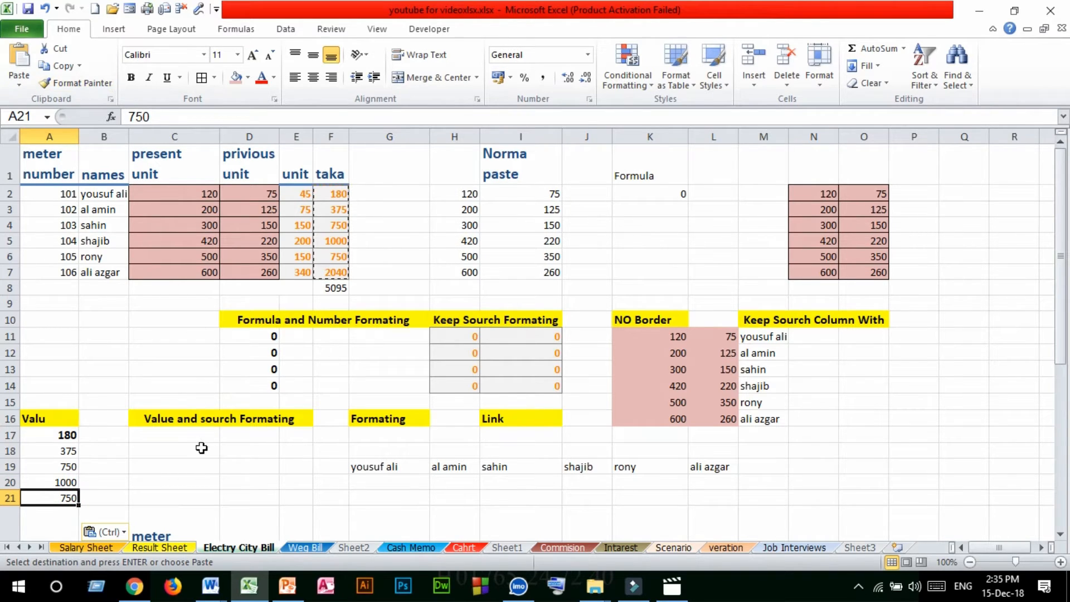
Step: Paste the copied taka amounts at C17 with Values & Number Formatting, under the Value and sourch Formating heading
left_click(174, 433)
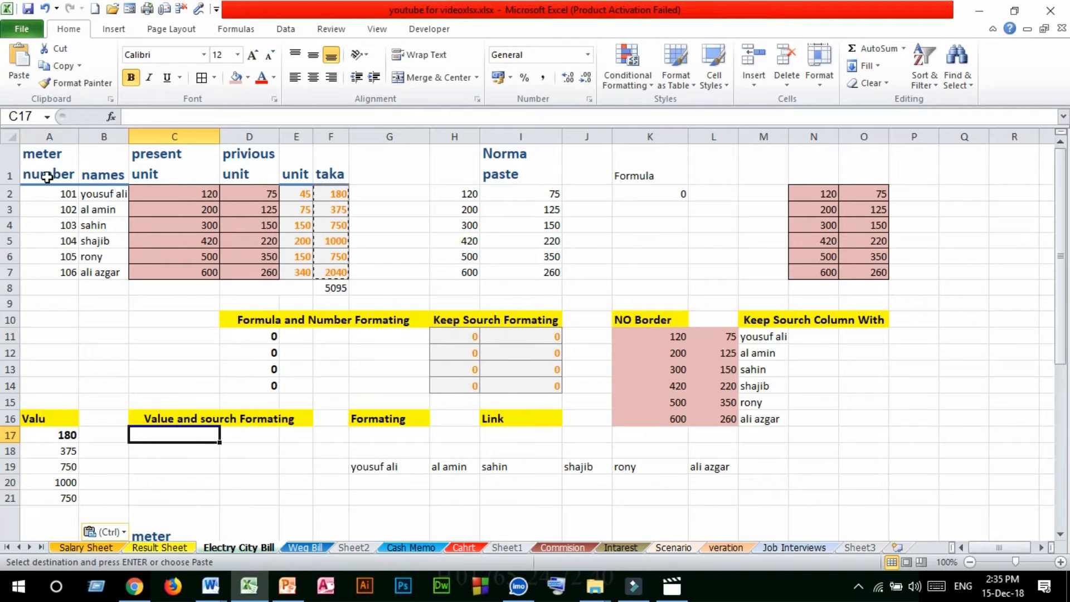
left_click(14, 83)
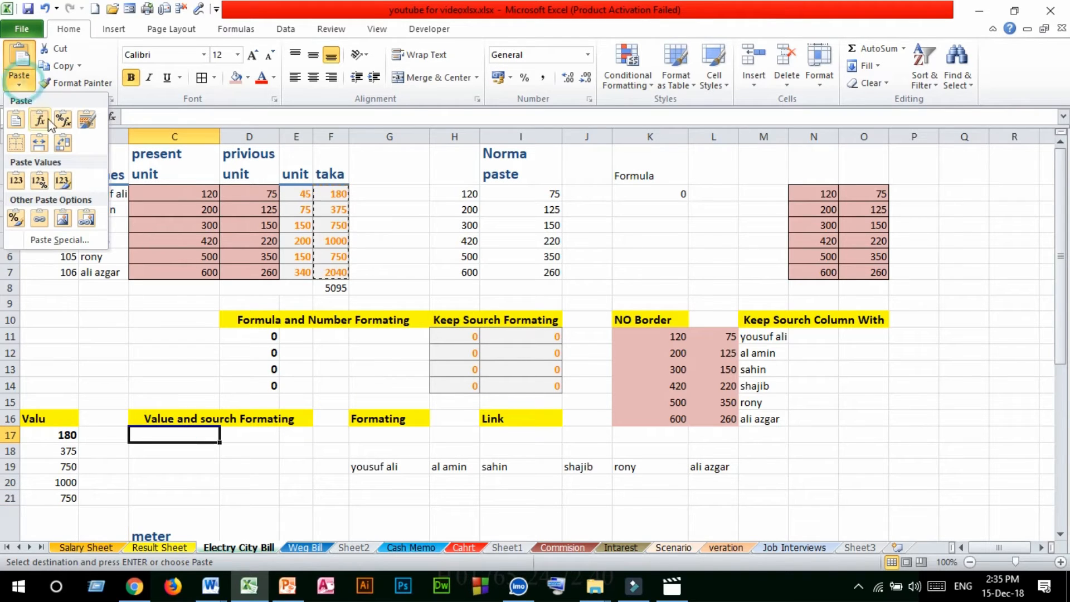
left_click(38, 186)
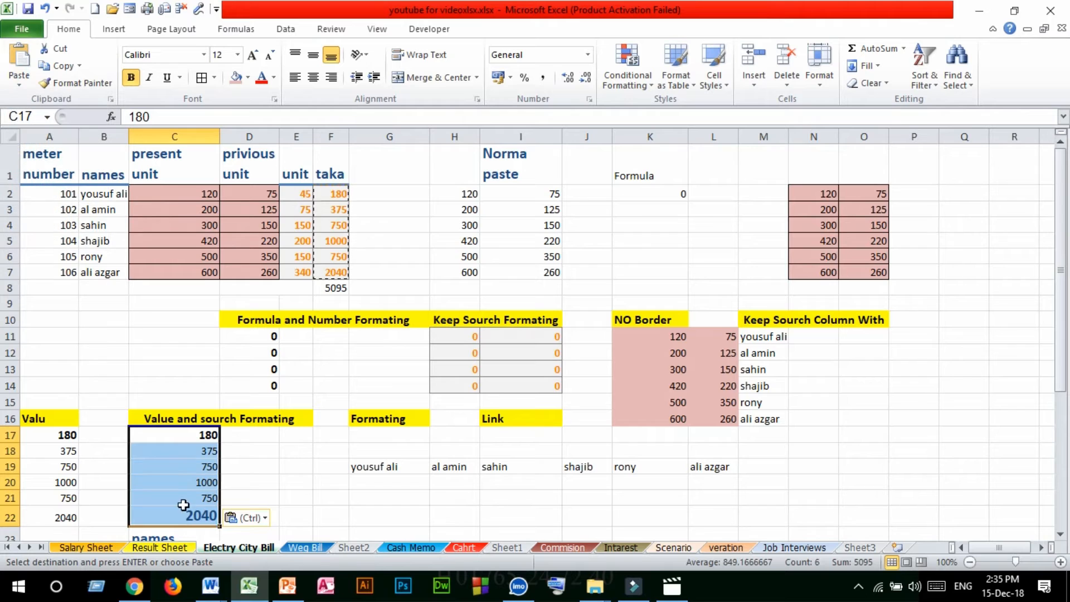
scroll(180, 472, "down", 3)
scroll(183, 465, "up", 3)
Step: Clear the transposed names from G19:L19
left_click_drag(378, 465, 707, 469)
key("Delete")
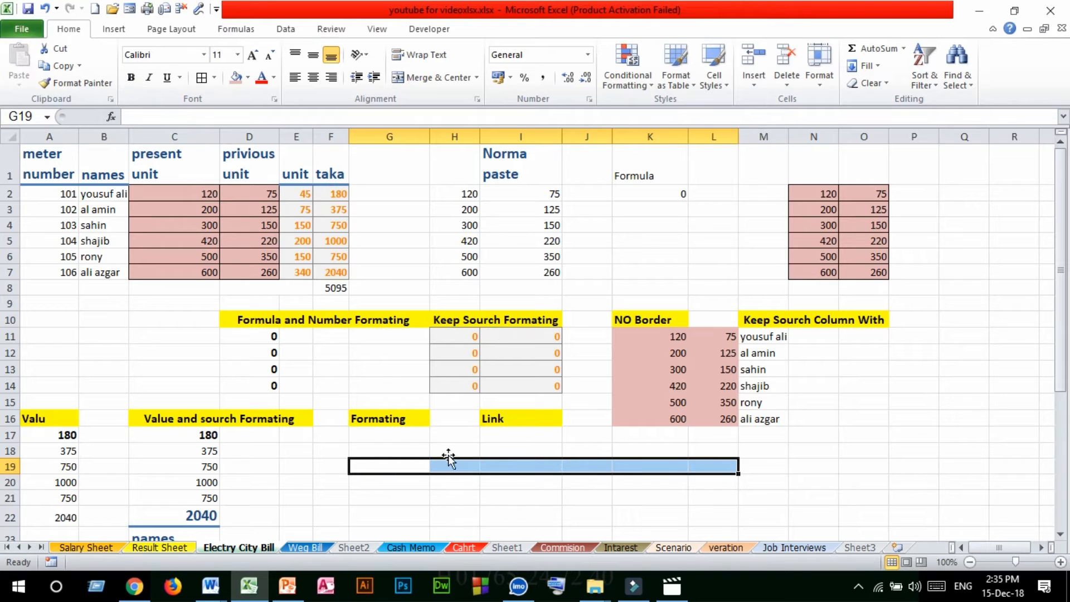
left_click(405, 439)
scroll(238, 243, "down", 2)
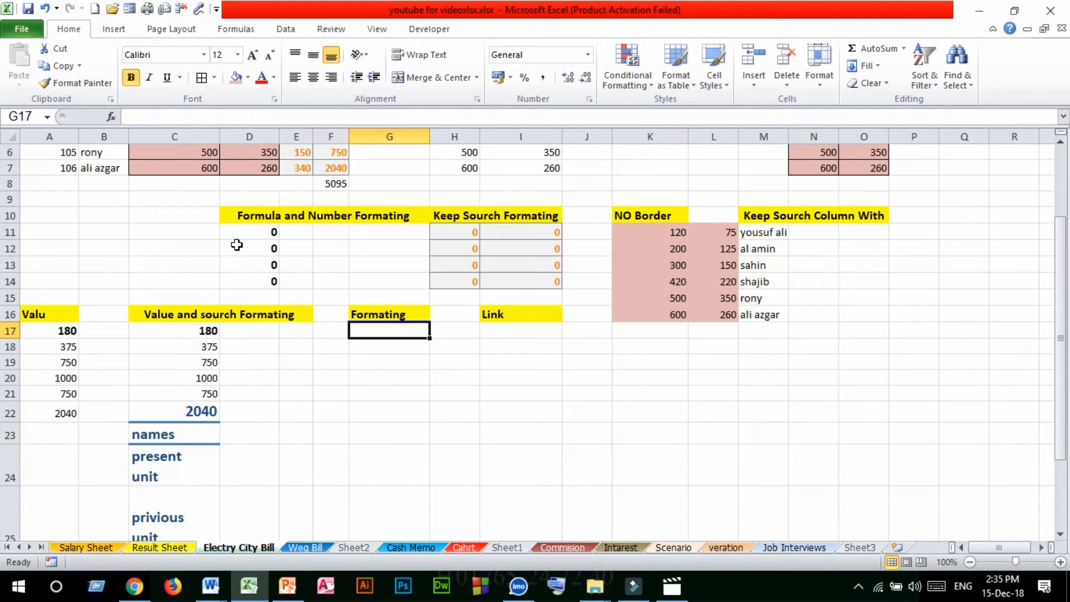
Step: Copy the unit and taka data in E2:F7 and paste it with Values & Source Formatting at G17 under the Formating heading
scroll(265, 279, "up", 2)
left_click_drag(302, 192, 341, 274)
left_click(60, 66)
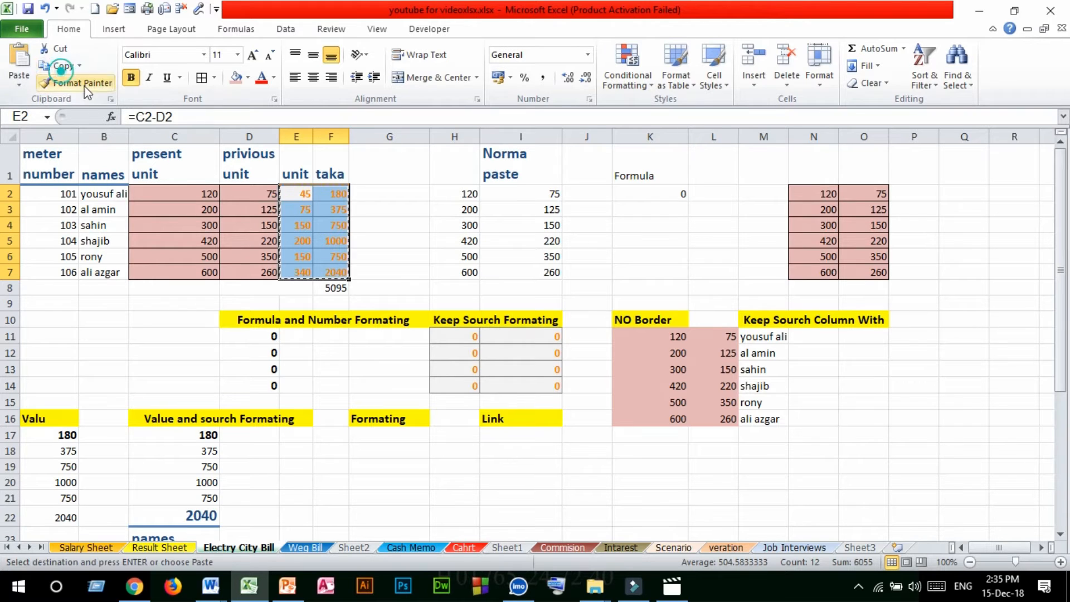
left_click(365, 439)
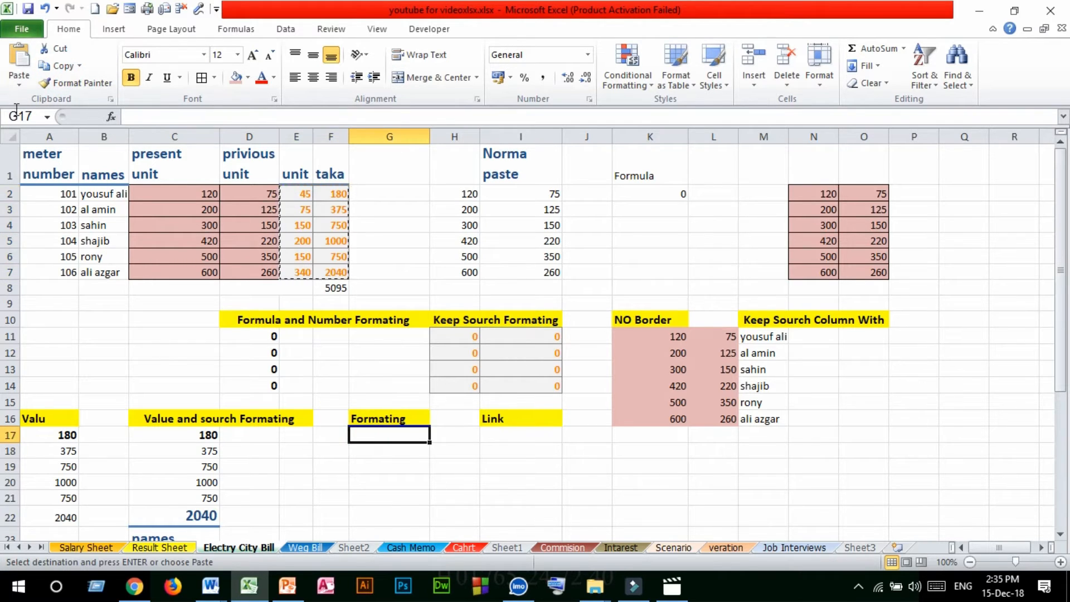
left_click(19, 83)
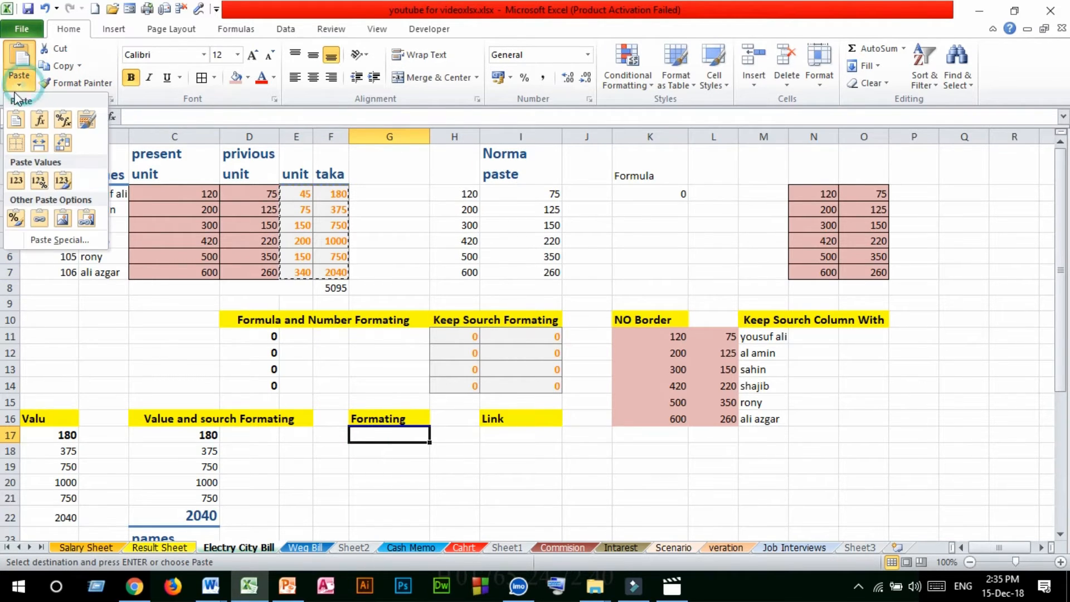
left_click(70, 183)
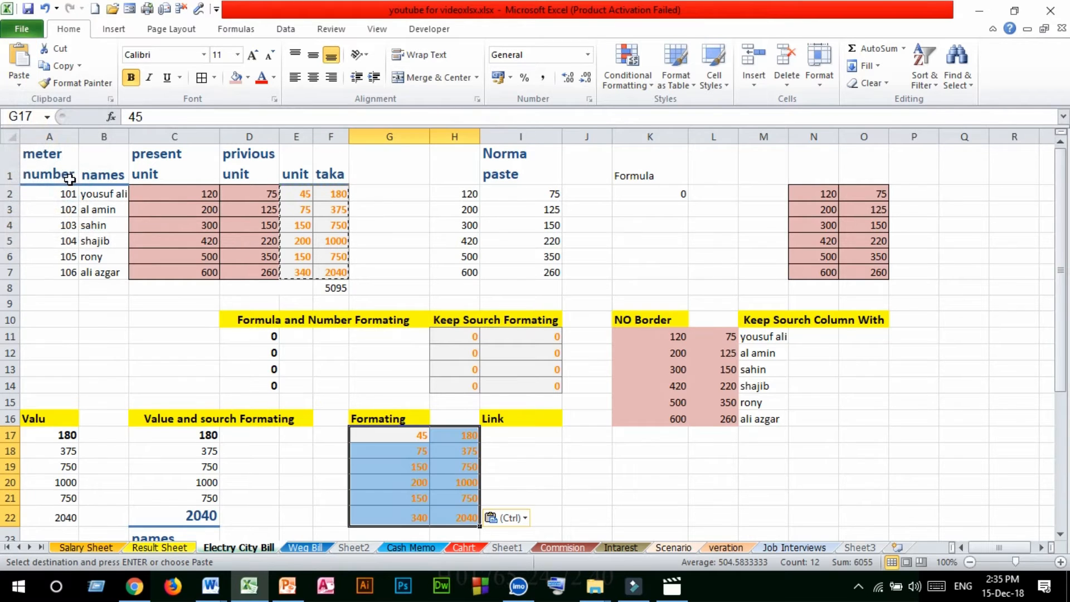
left_click_drag(67, 435, 62, 510)
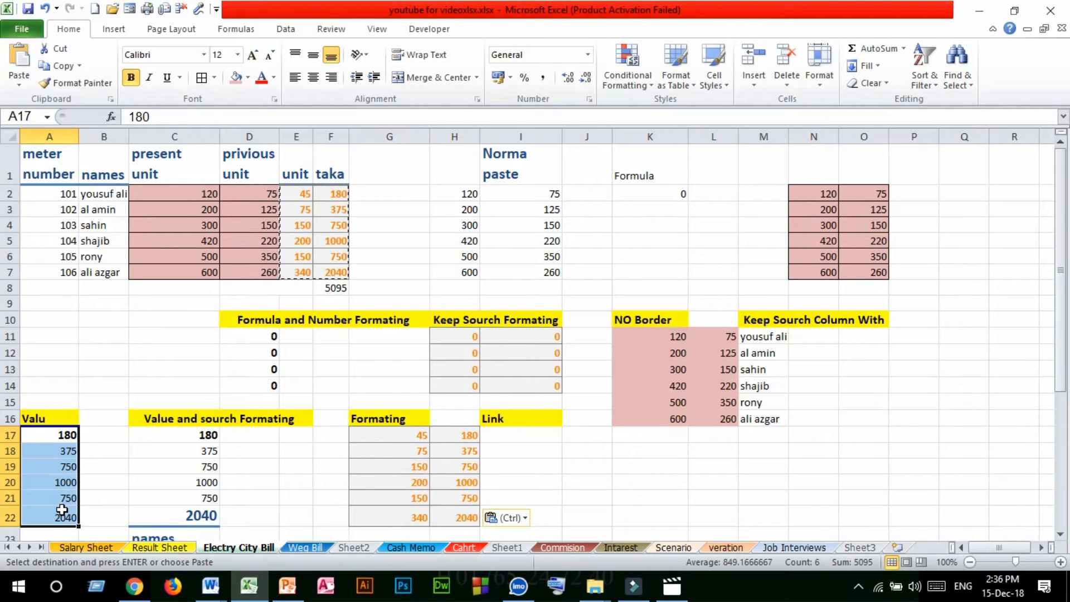
left_click_drag(422, 434, 461, 519)
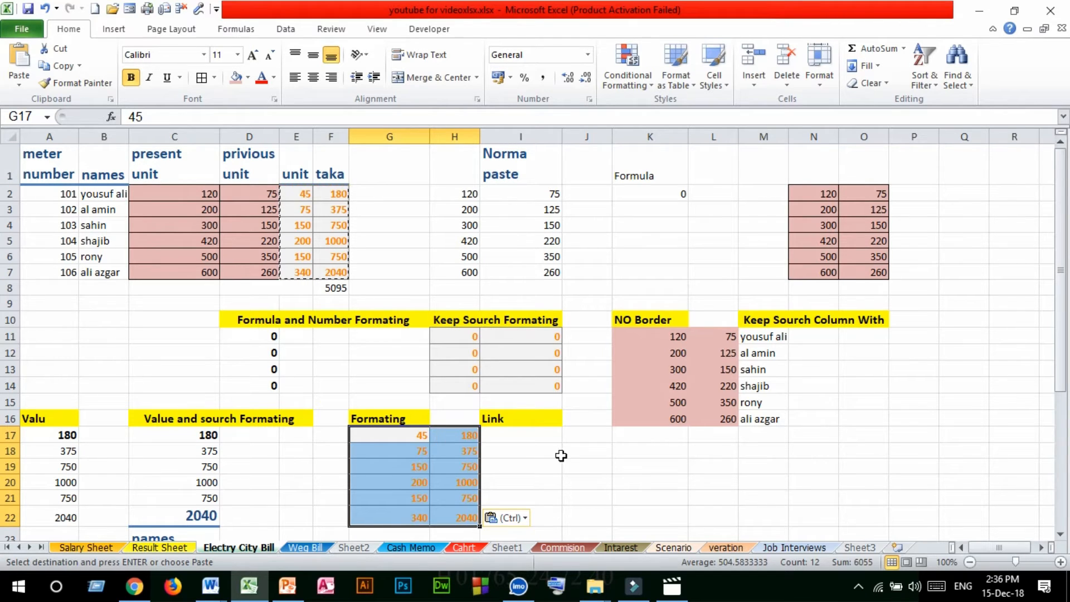
left_click(536, 435)
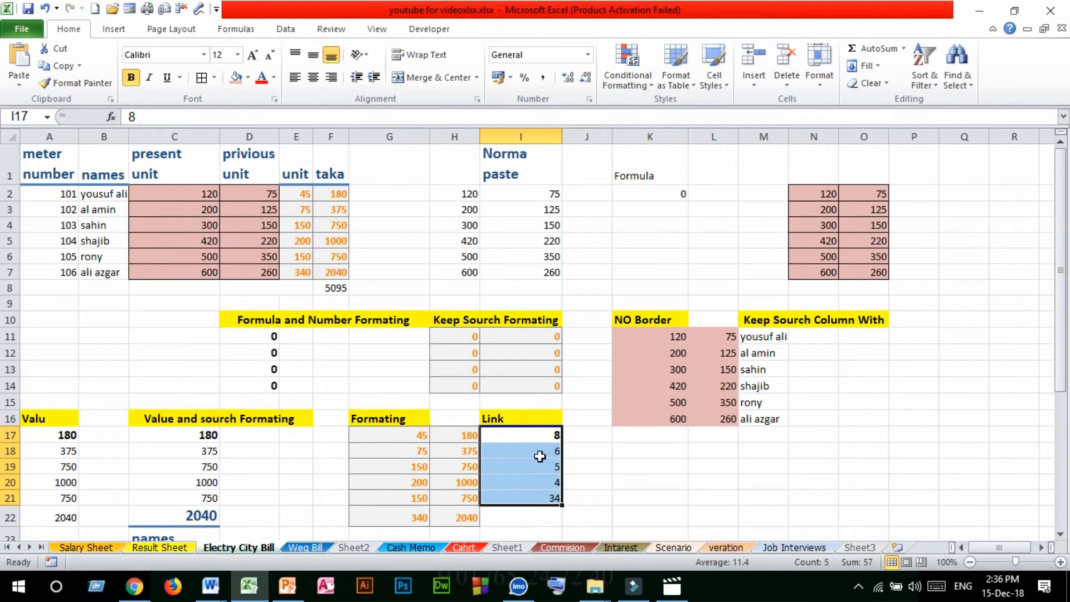
left_click(586, 466)
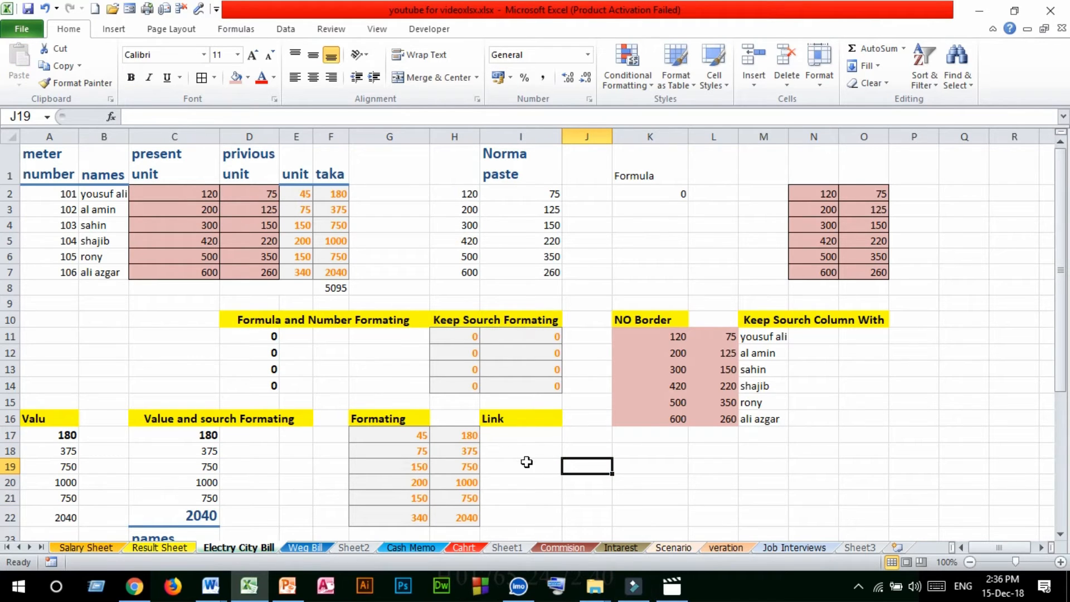
left_click(518, 432)
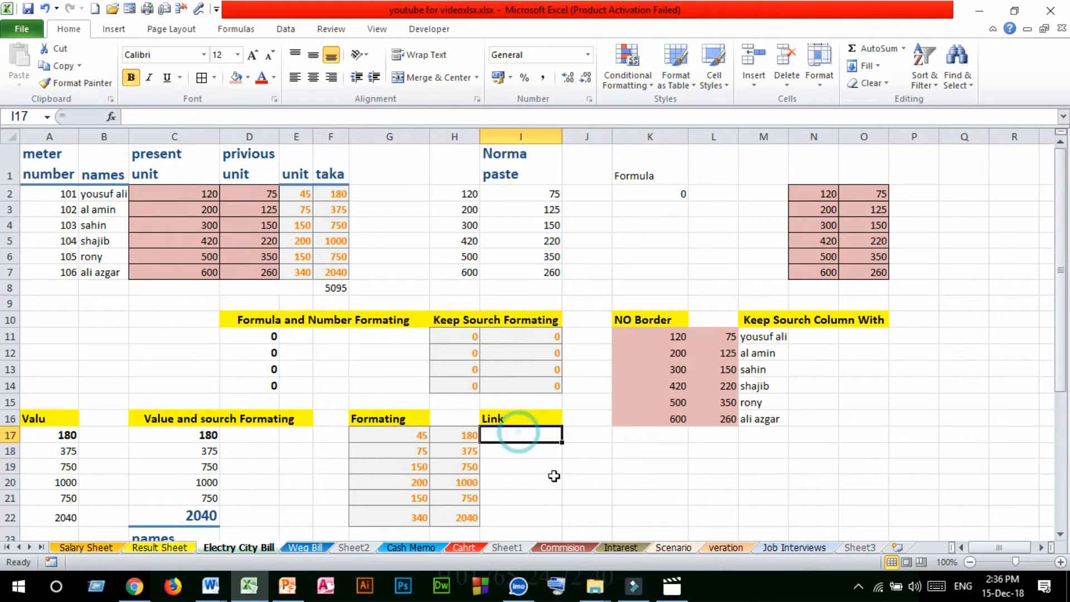
left_click(532, 483)
Step: Copy the present and previous units in C2:D7 and try to paste them as a link at I17
left_click(174, 193)
left_click_drag(213, 201, 248, 267)
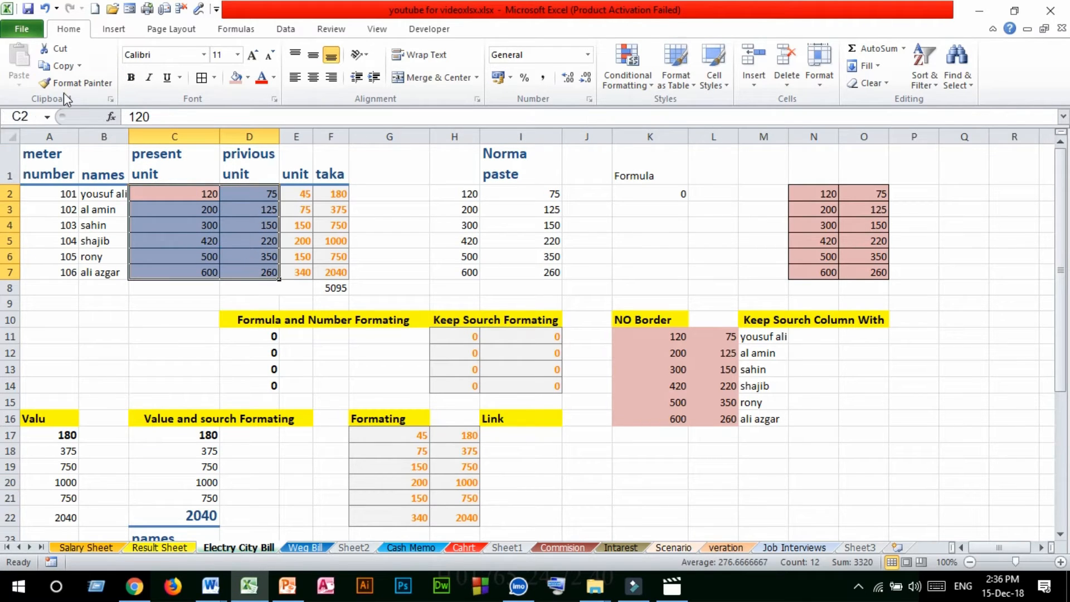
left_click(60, 66)
left_click(513, 433)
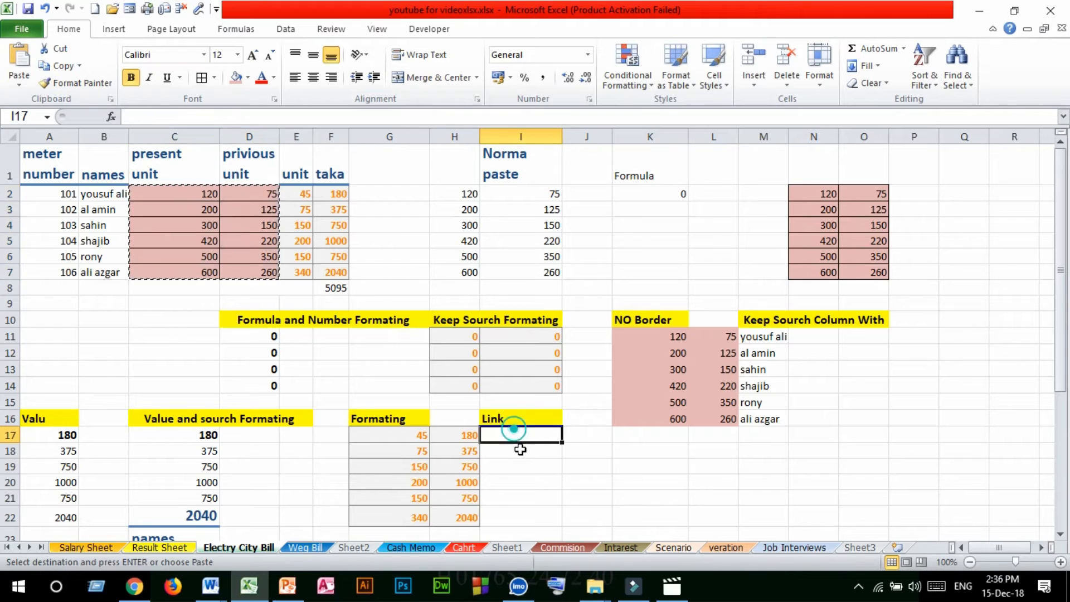
left_click(13, 85)
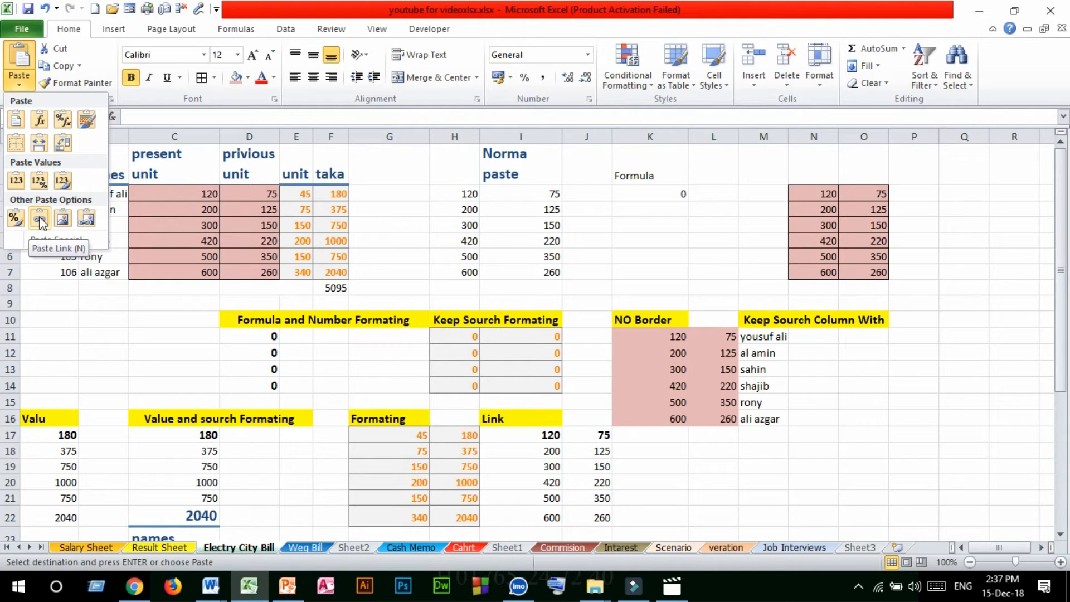
left_click(40, 220)
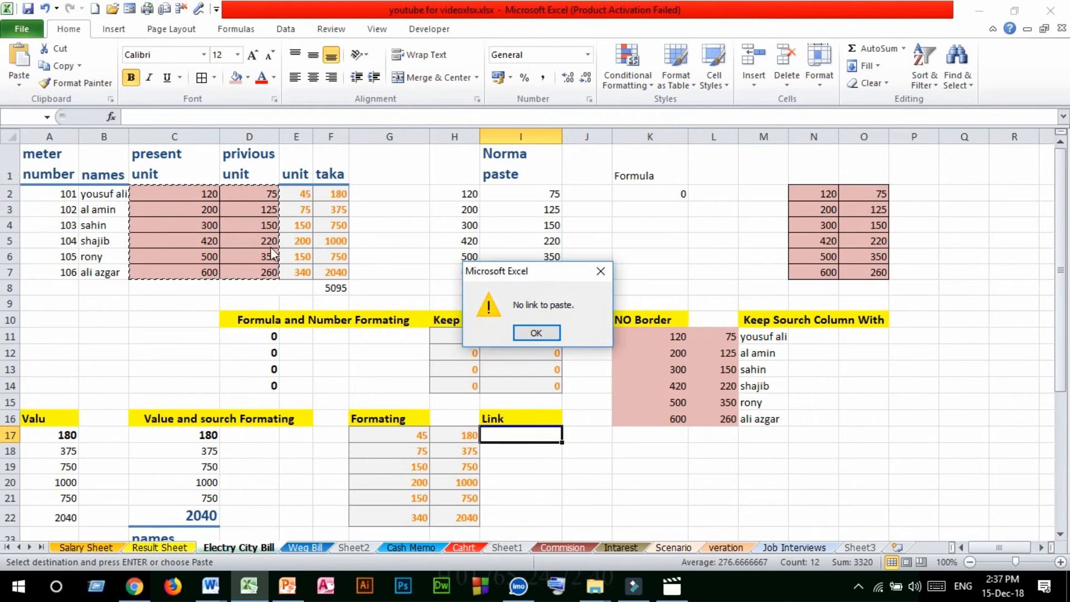
left_click(537, 333)
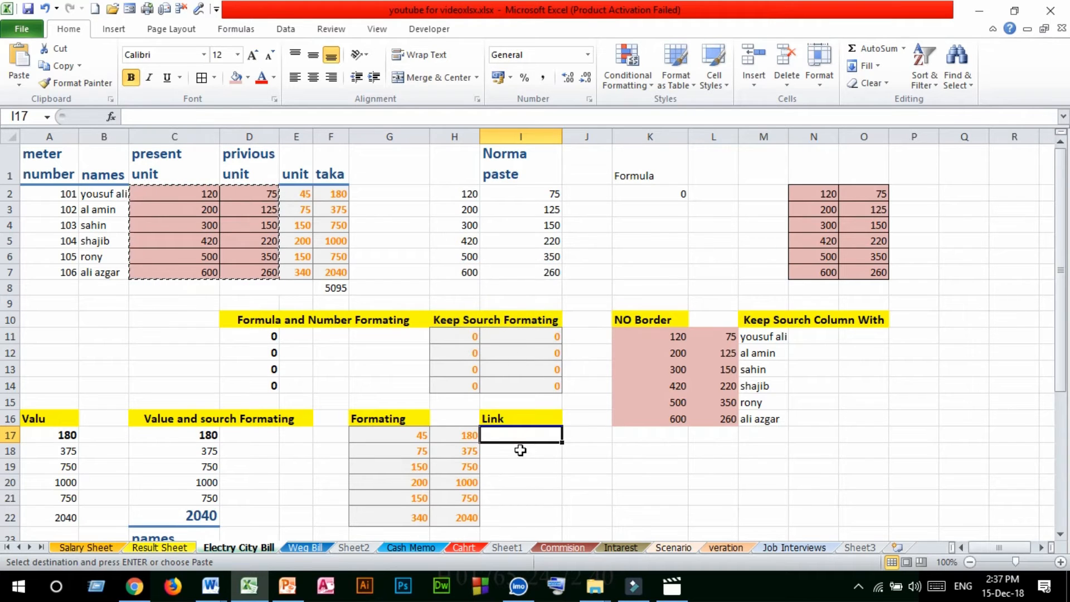
Step: Paste the copied units with Paste Link at I17 under the Link heading and inspect the formulas of several linked cells
left_click(543, 446)
left_click(548, 434)
left_click(18, 85)
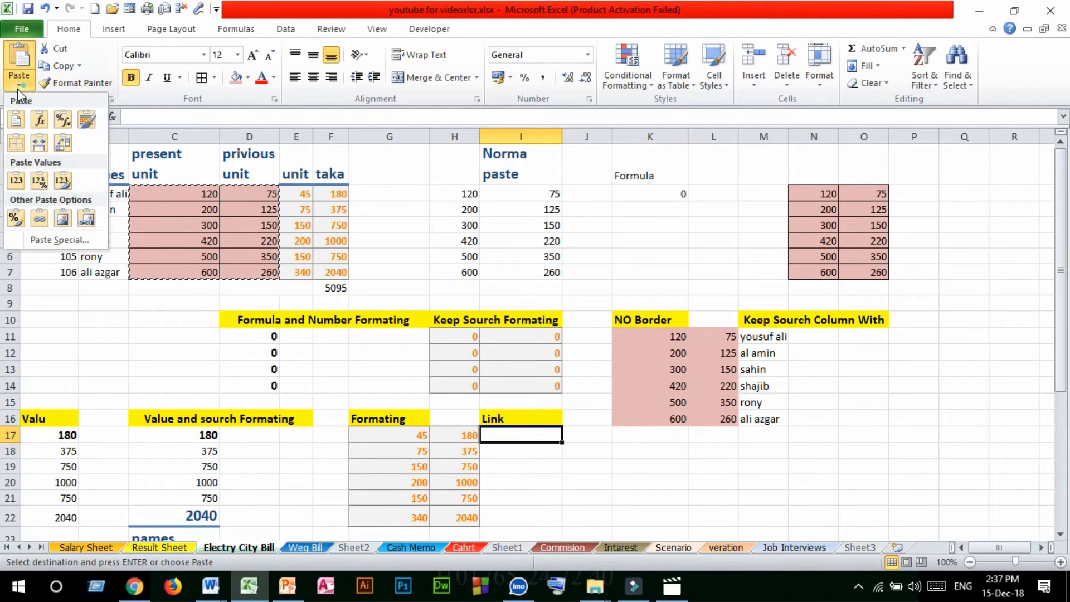
left_click(40, 217)
left_click(541, 449)
left_click(554, 482)
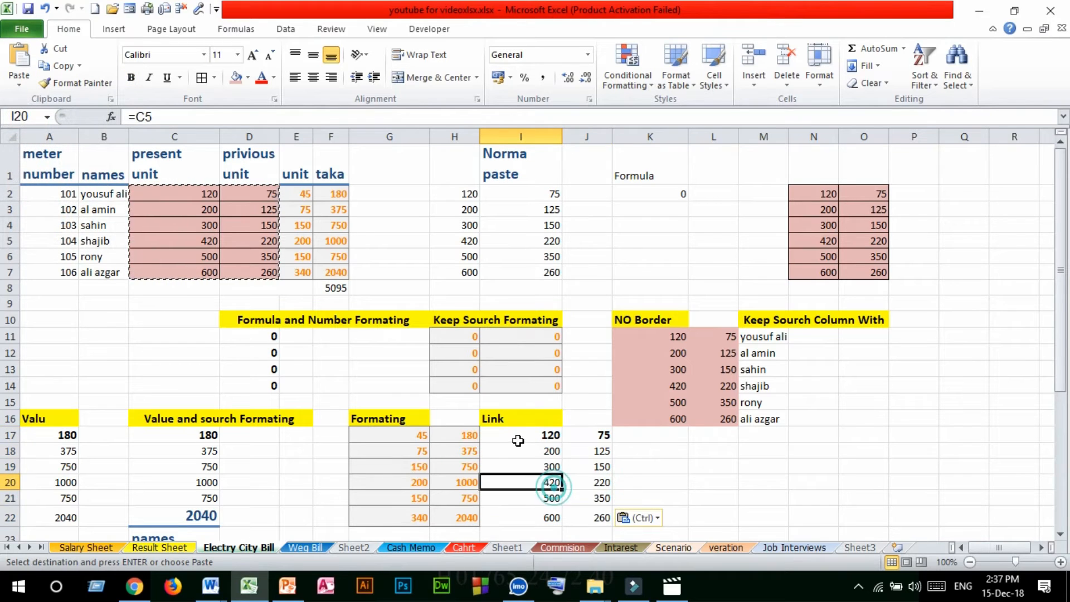
left_click(518, 437)
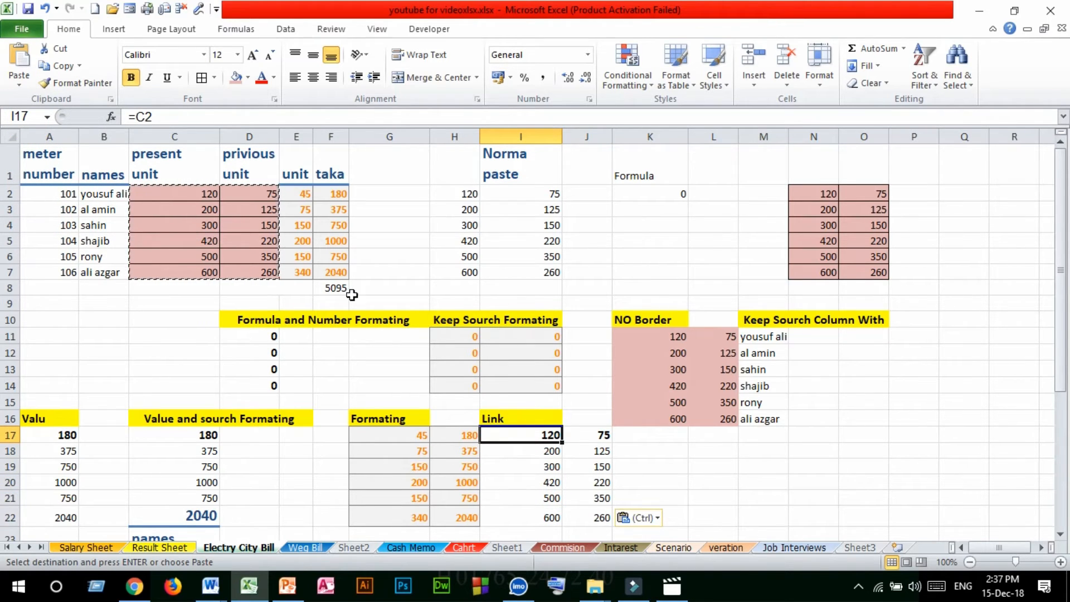
Step: Set the present unit in C2 to 140 to test the linked copy
left_click(205, 194)
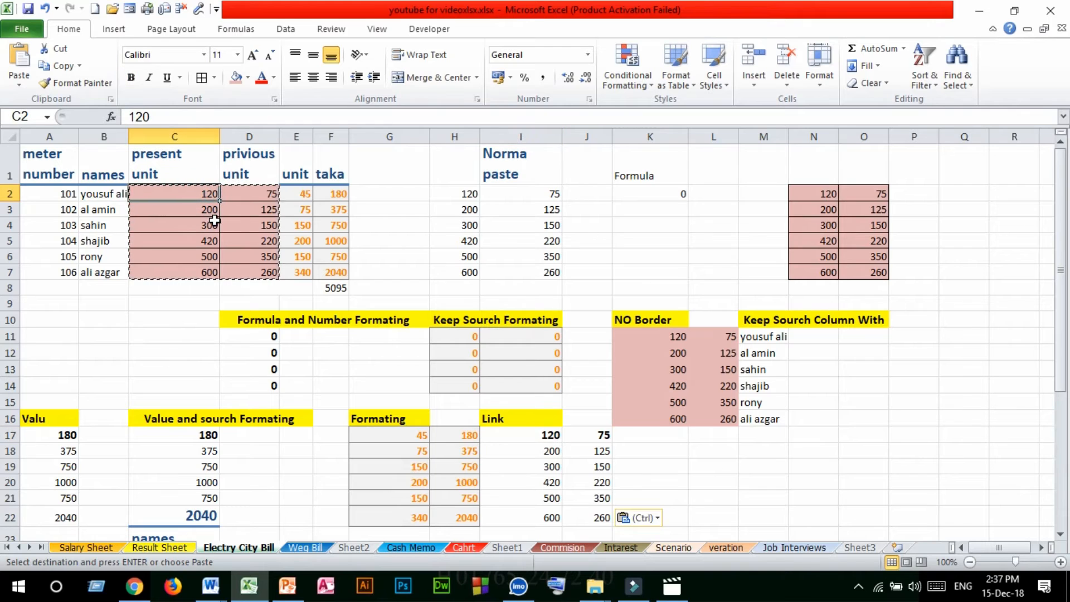
type("14")
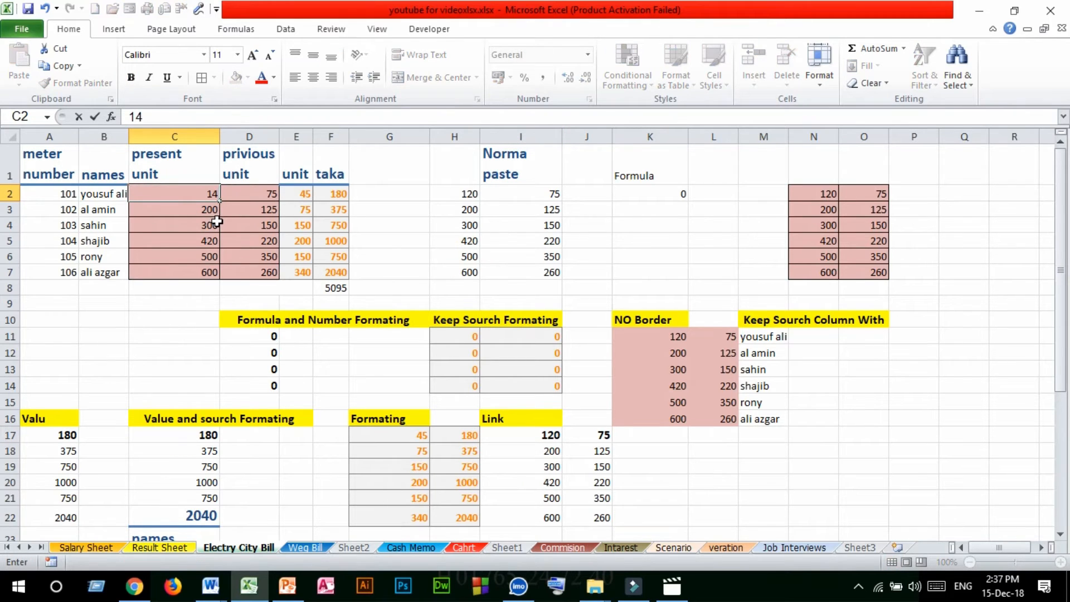
left_click(641, 479)
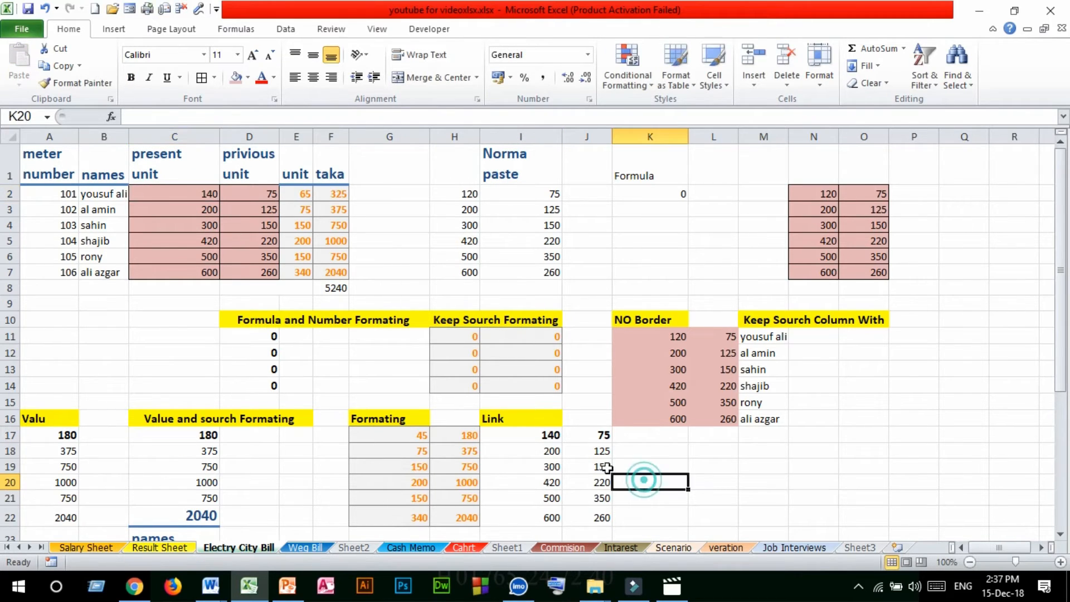
left_click(535, 421)
left_click(202, 198)
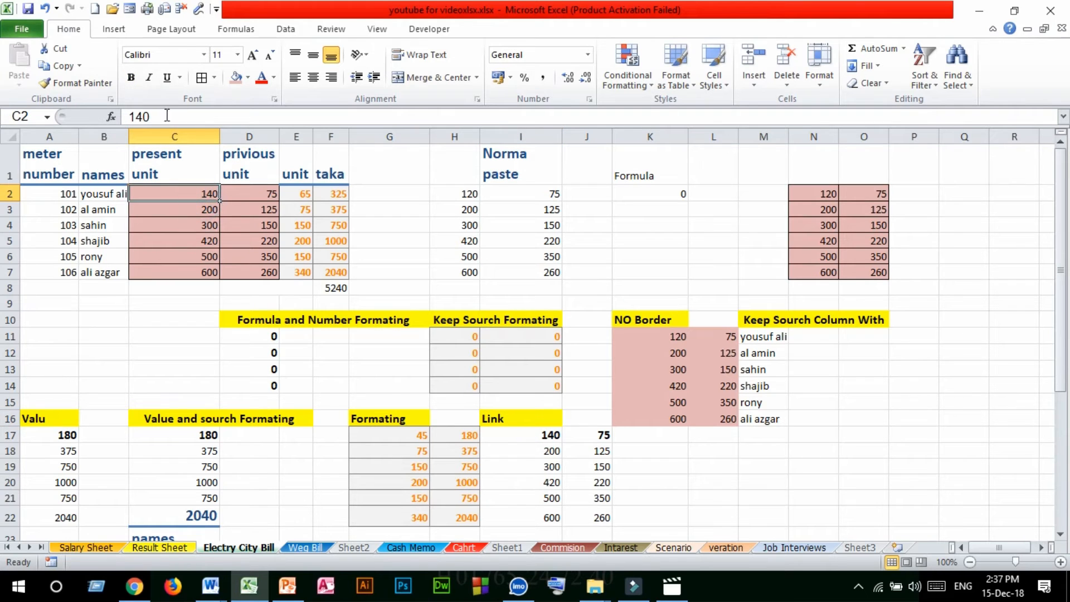
left_click(167, 115)
Step: Set the present unit in C3 to 230 and check its linked cell I18
left_click(249, 197)
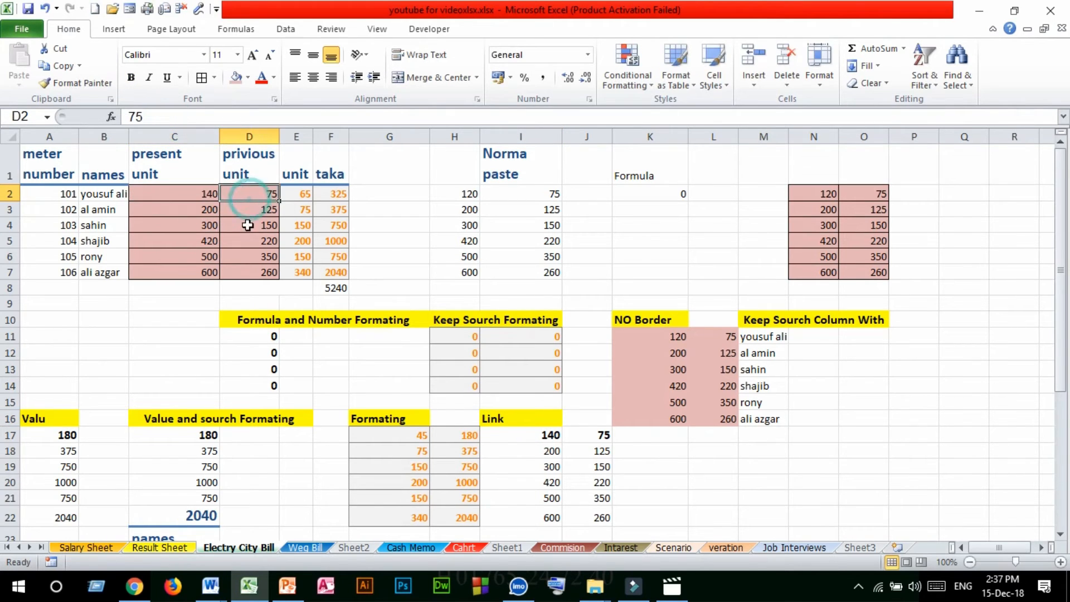
left_click(247, 225)
left_click(192, 209)
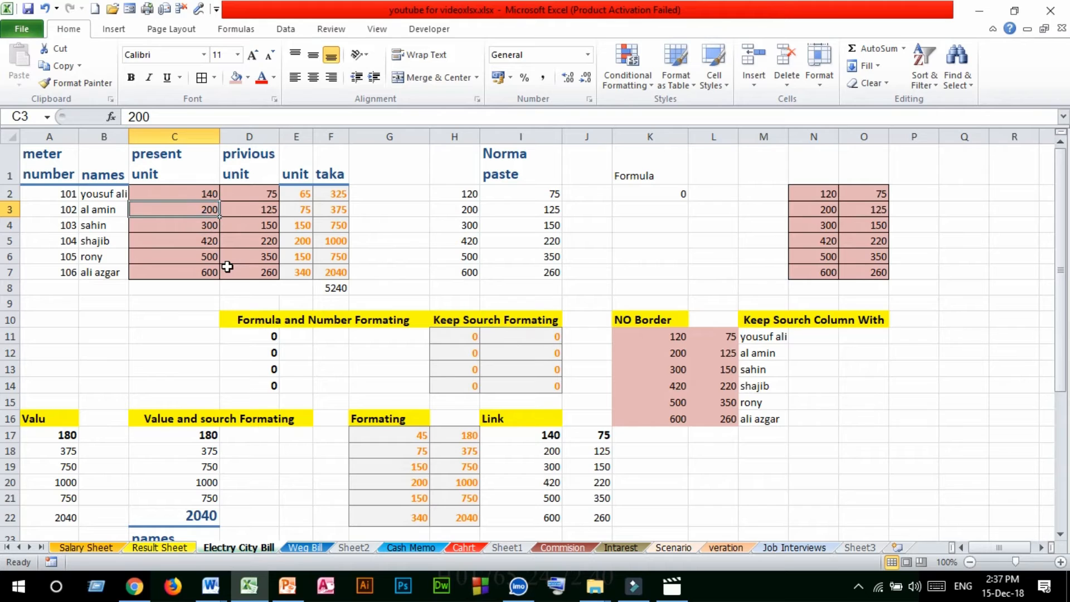
type("230")
left_click(653, 481)
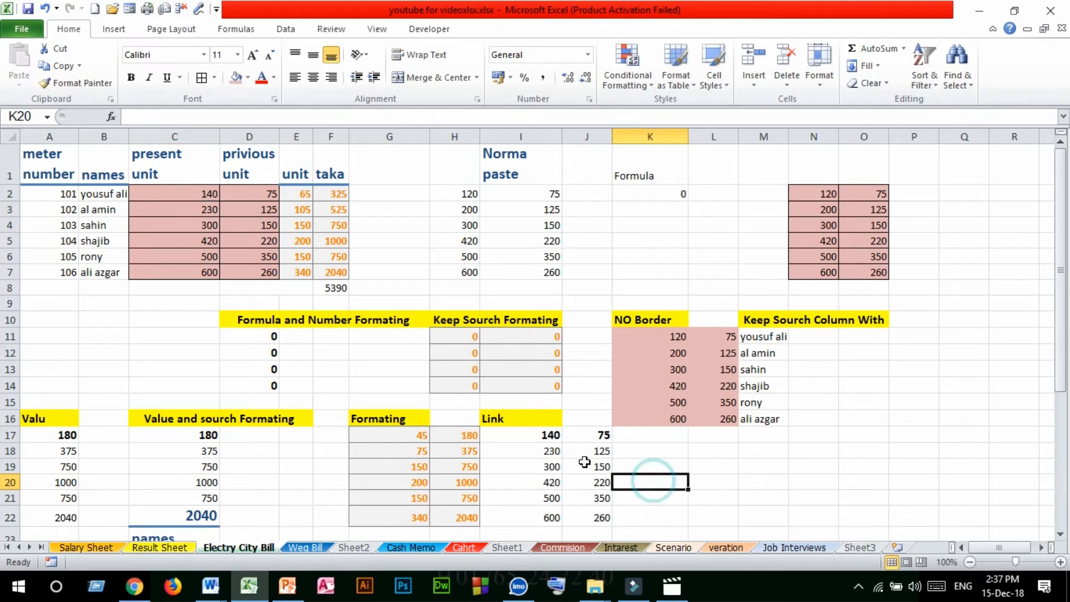
left_click(543, 451)
Step: Set the present unit in C5 to 456 and check the linked cells from I20 up to I18
left_click(194, 233)
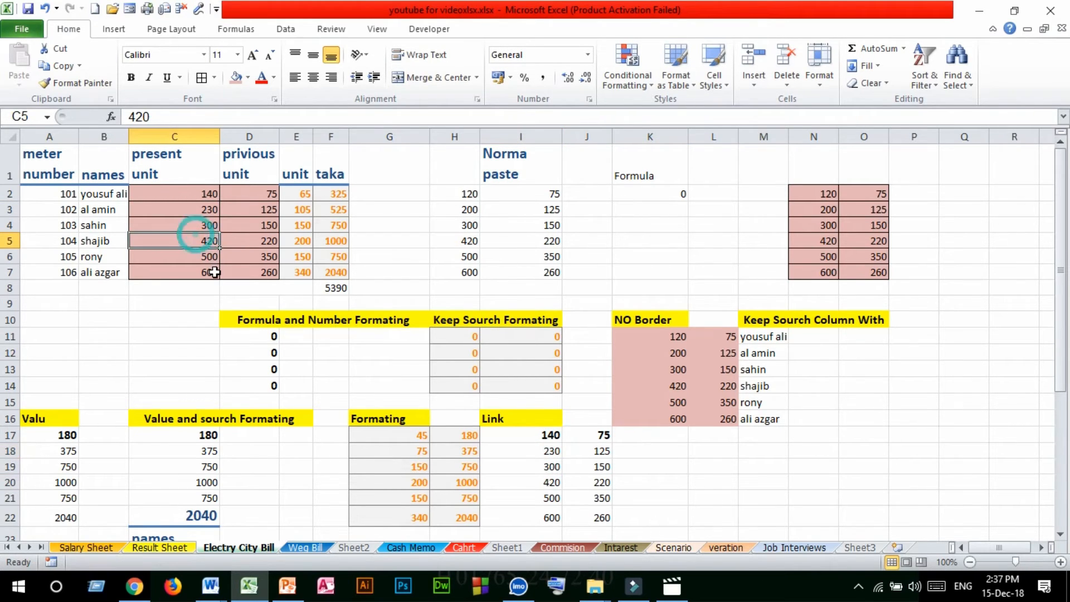
type("45")
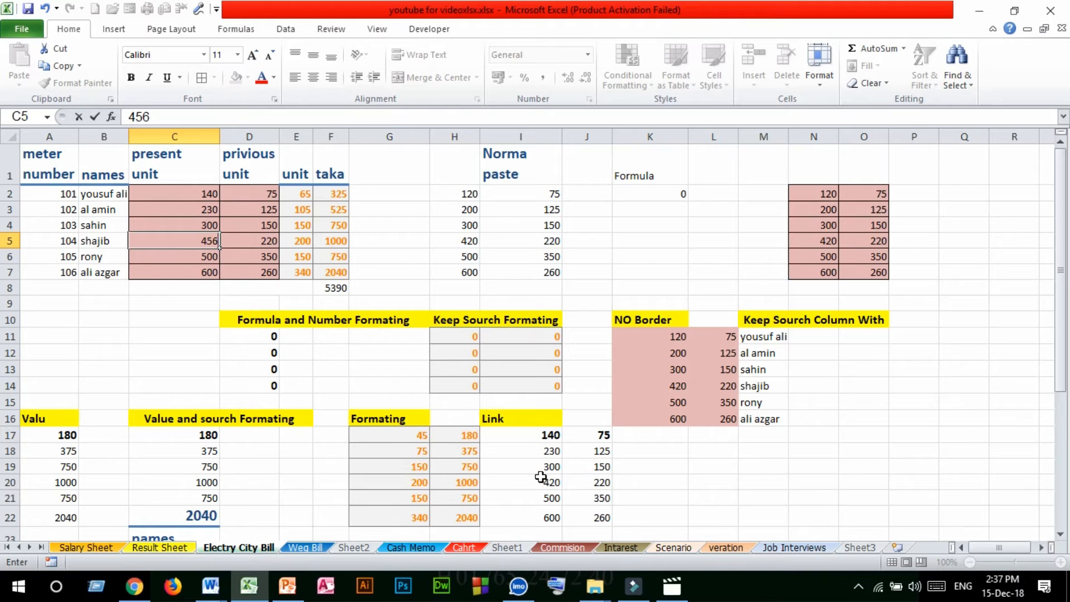
type("6")
left_click(541, 477)
key("Up")
key("Up")
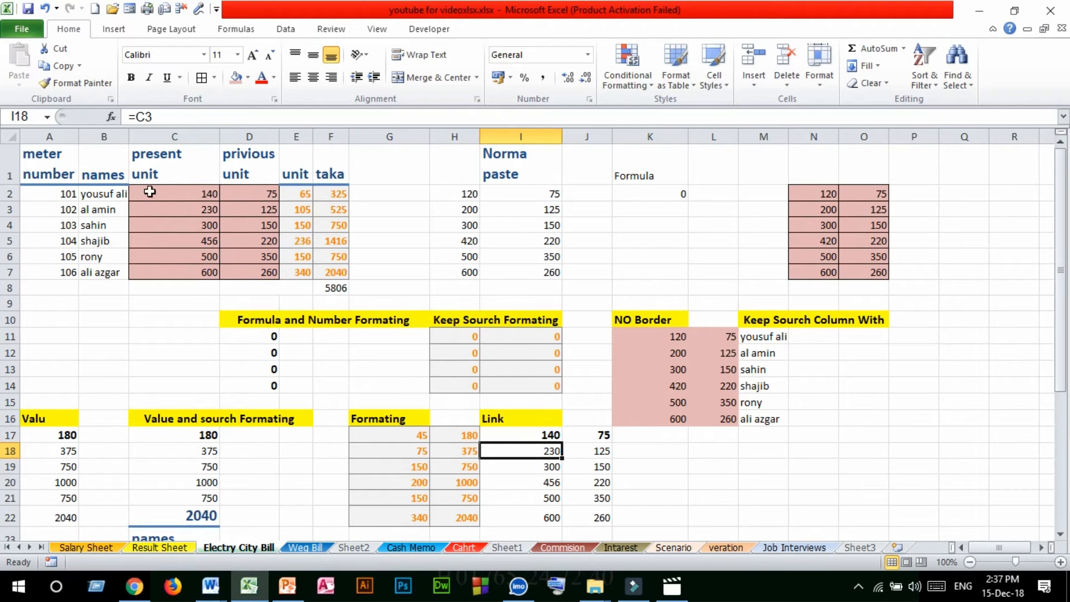
Step: Copy the unit and taka data in E2:F7, paste only its formatting at M18, and select the pasted range
scroll(424, 429, "down", 2)
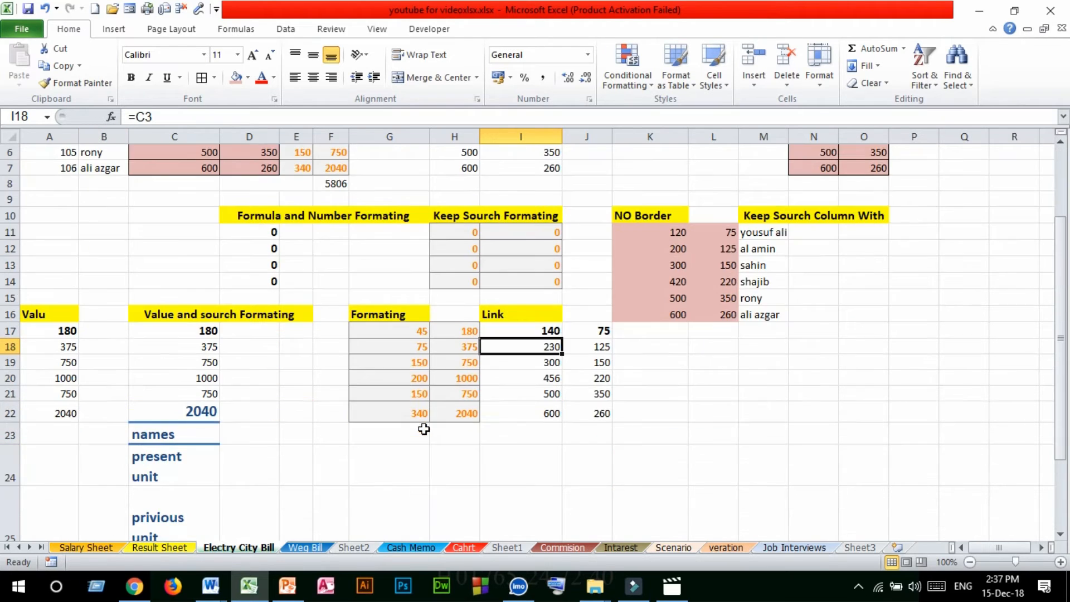
scroll(301, 326, "up", 2)
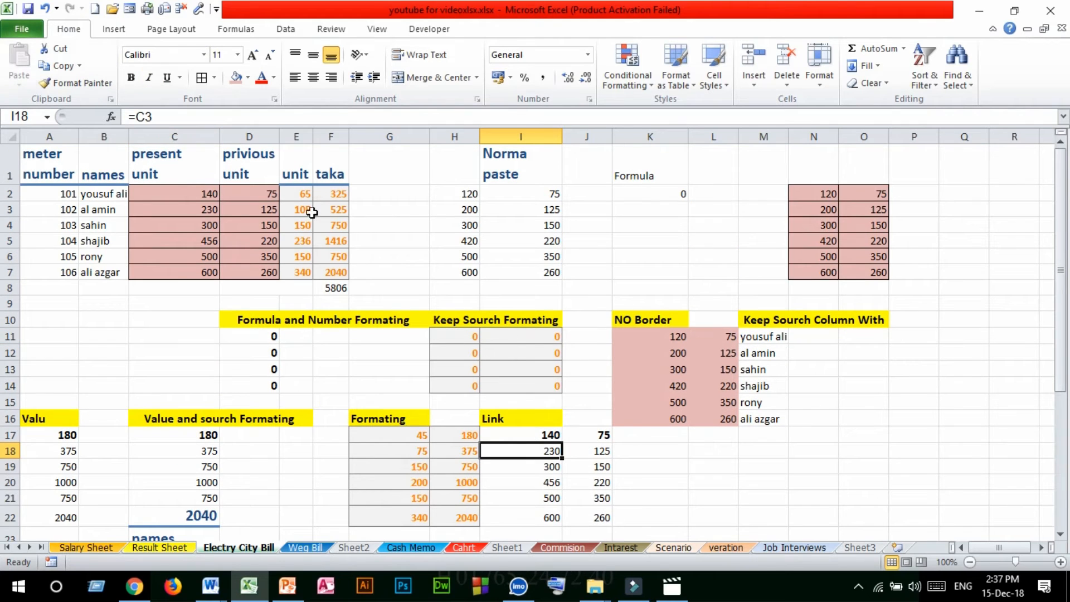
left_click_drag(298, 194, 320, 271)
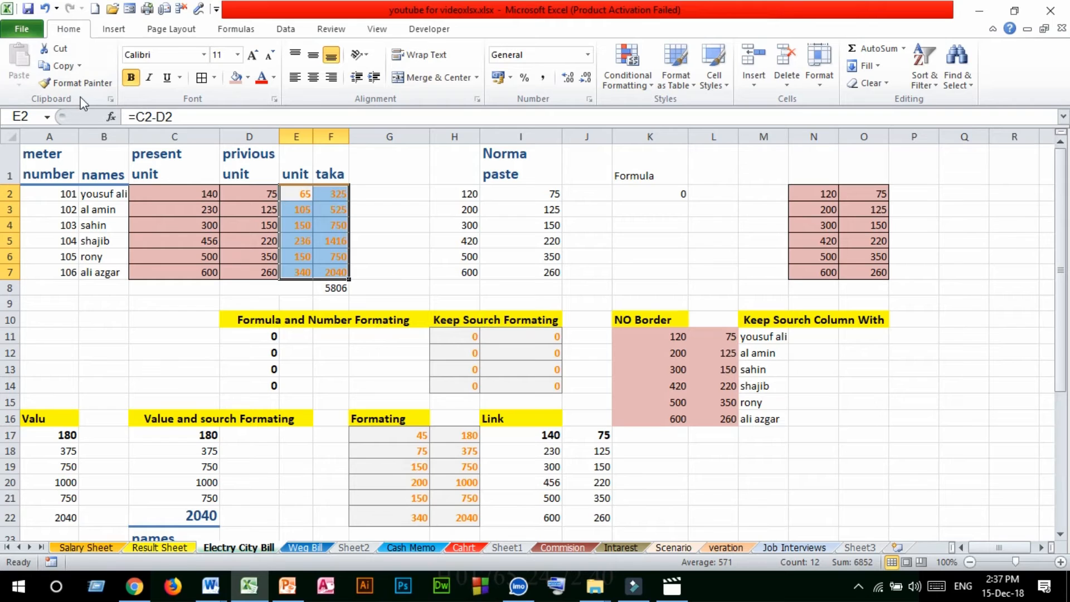
left_click(59, 65)
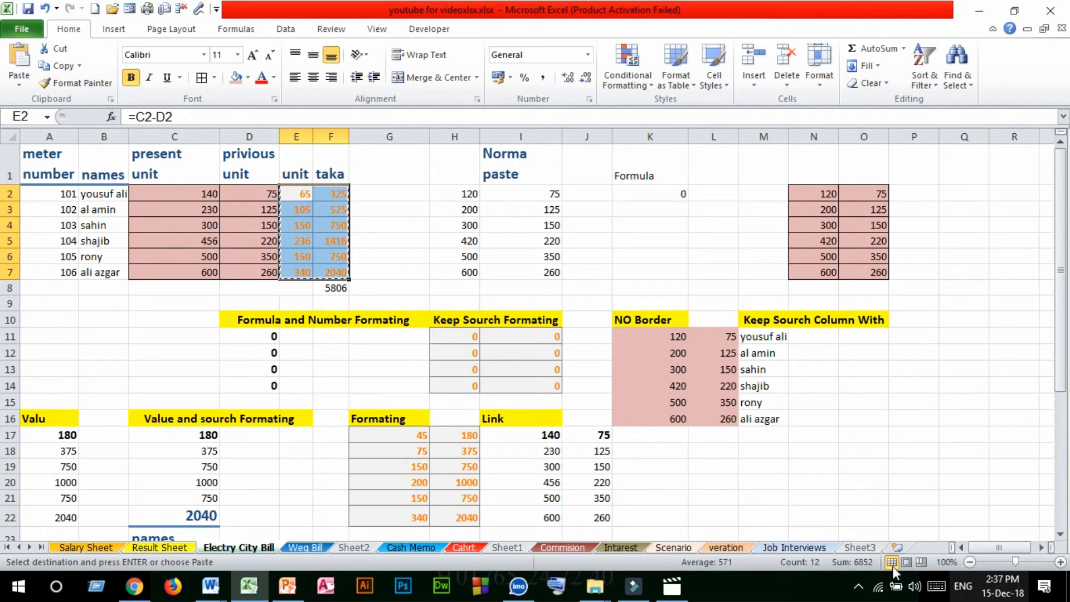
left_click(663, 444)
left_click(751, 451)
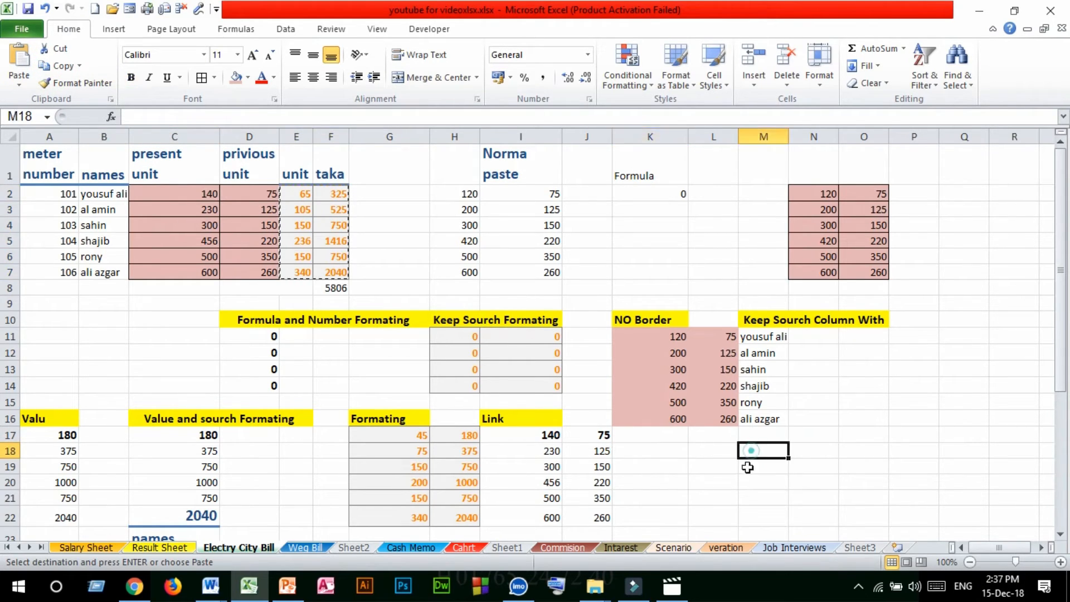
left_click(19, 84)
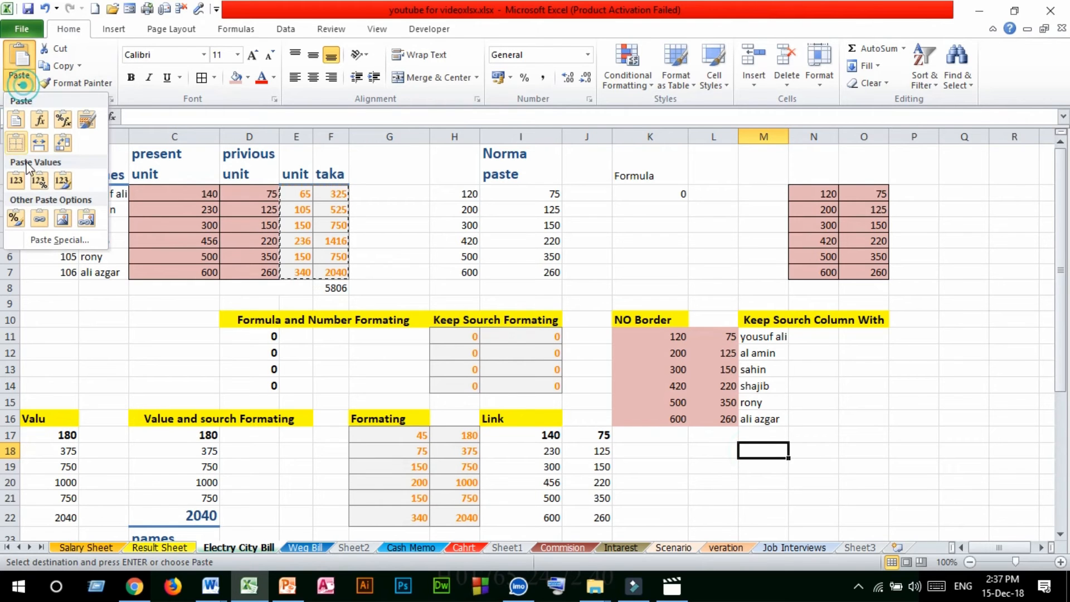
left_click(15, 220)
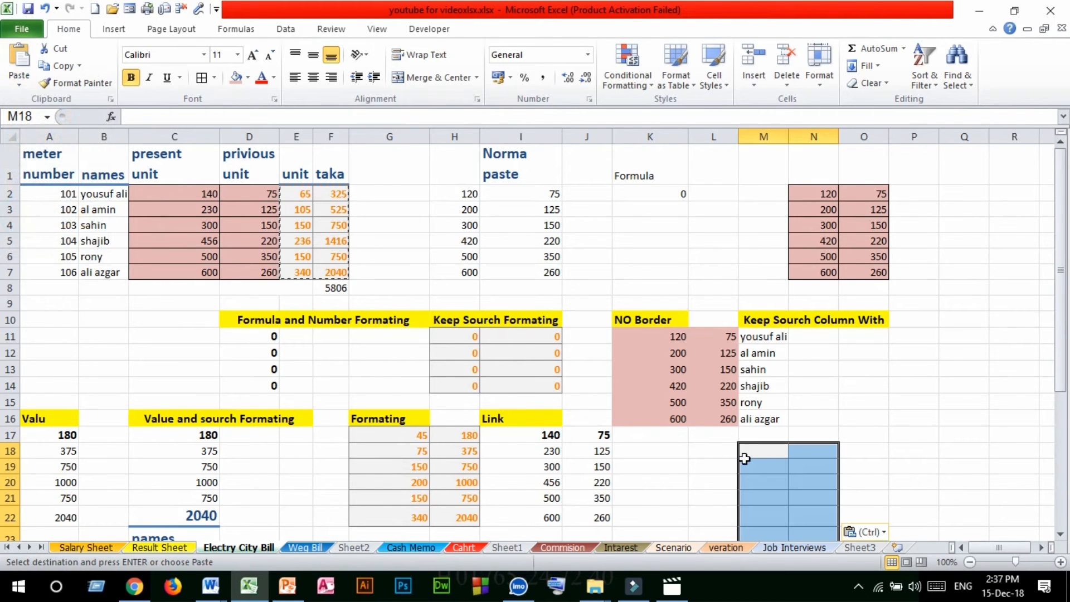
left_click(725, 451)
scroll(797, 472, "down", 2)
scroll(797, 473, "up", 2)
left_click_drag(764, 451, 813, 529)
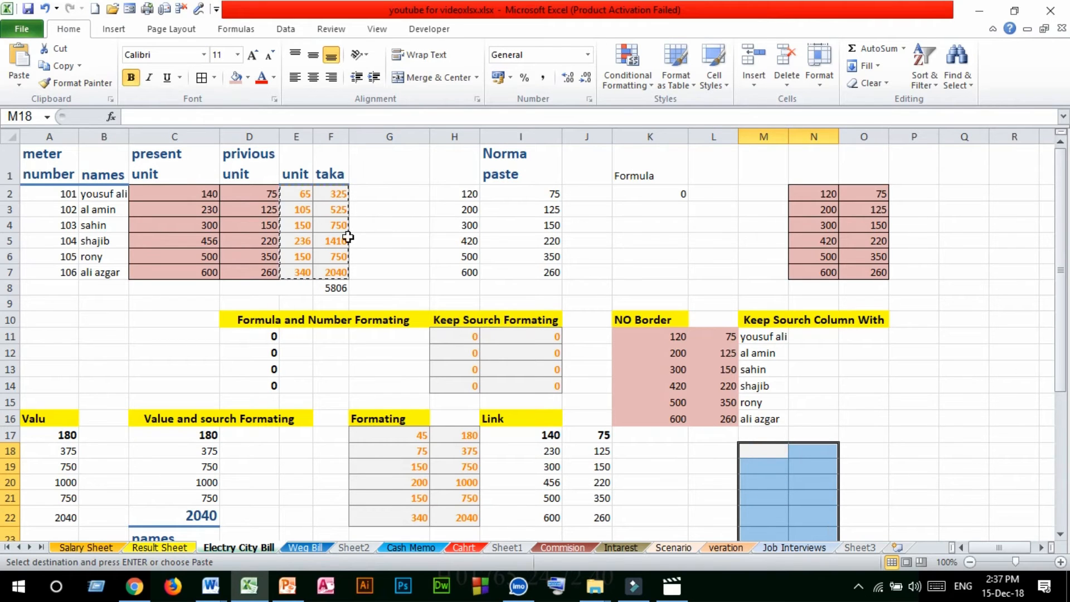
left_click(816, 466)
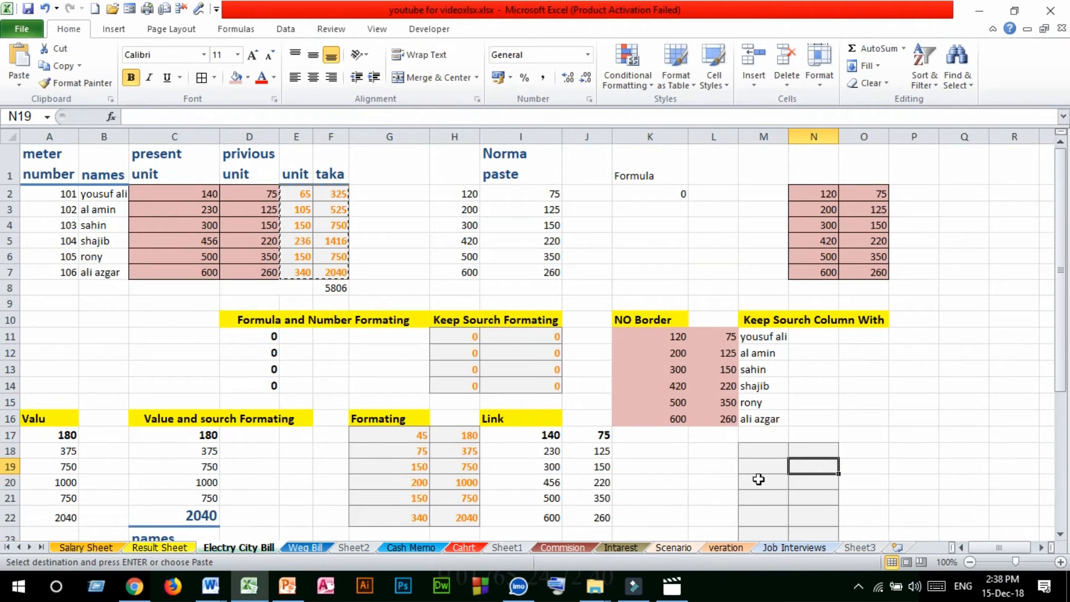
left_click(19, 81)
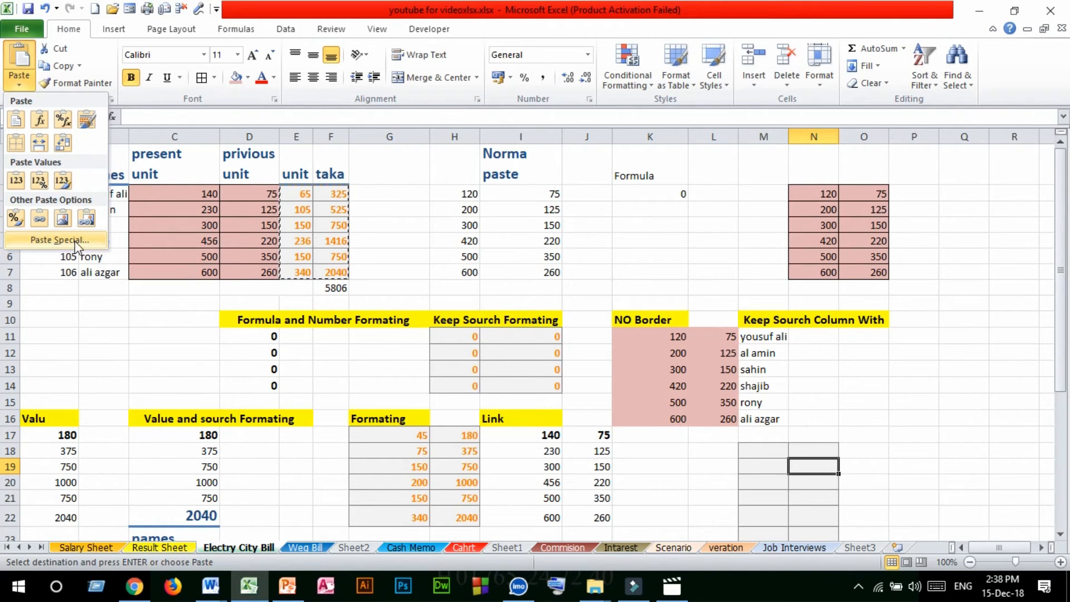
left_click(629, 268)
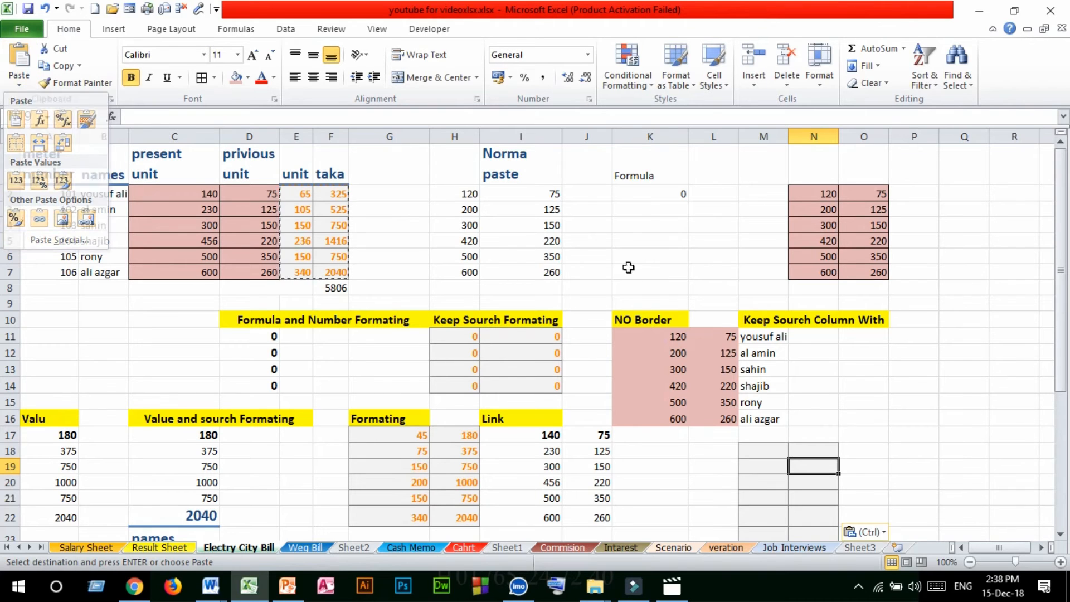
Step: Copy the second column of linked values in J17:J22
scroll(629, 440, "down", 3)
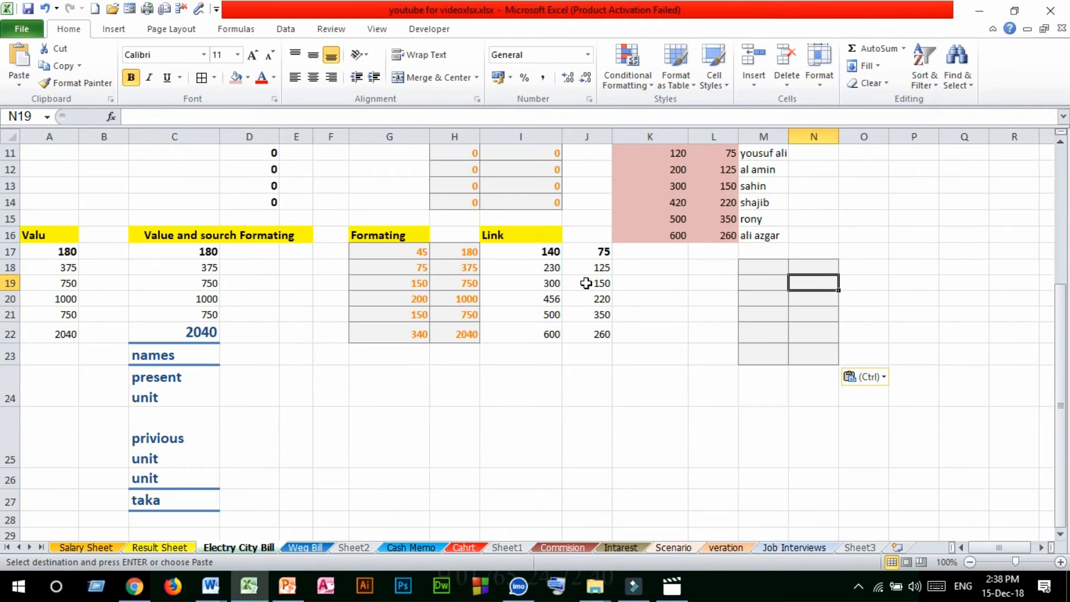
left_click_drag(597, 254, 597, 329)
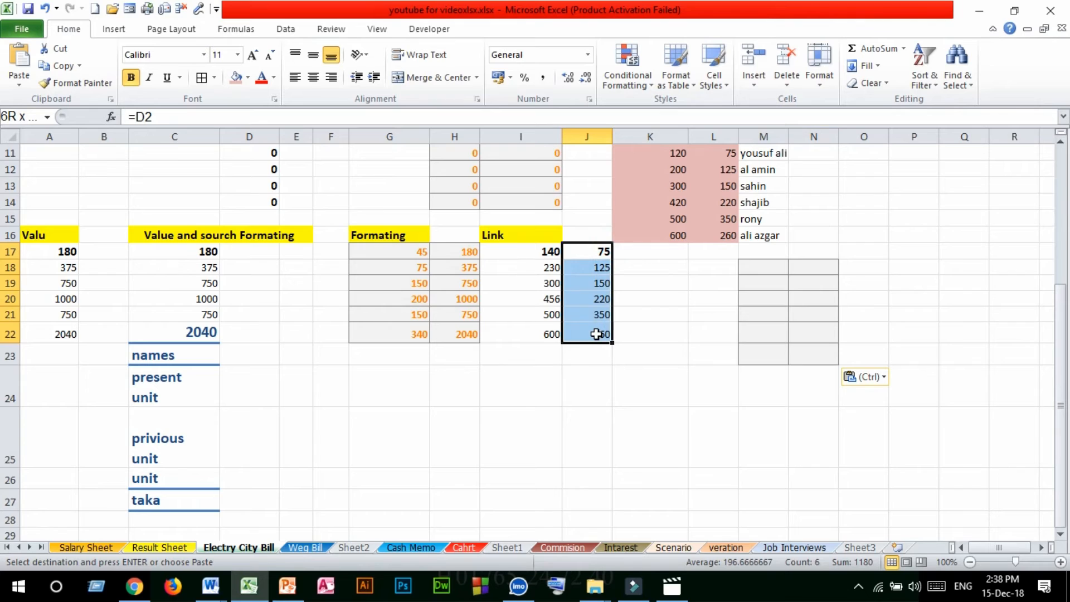
left_click(55, 65)
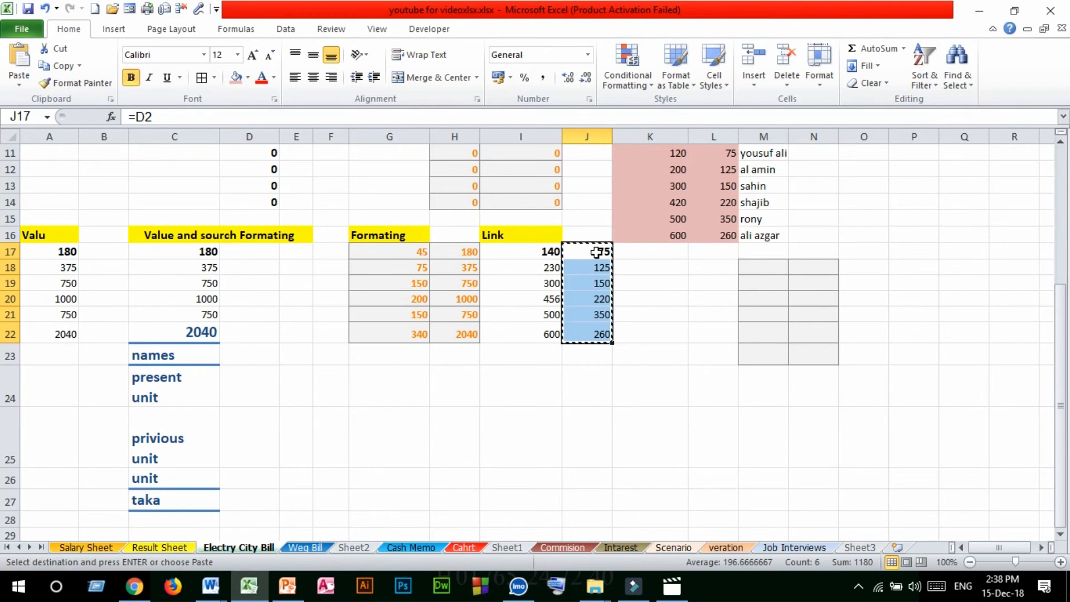
left_click(22, 84)
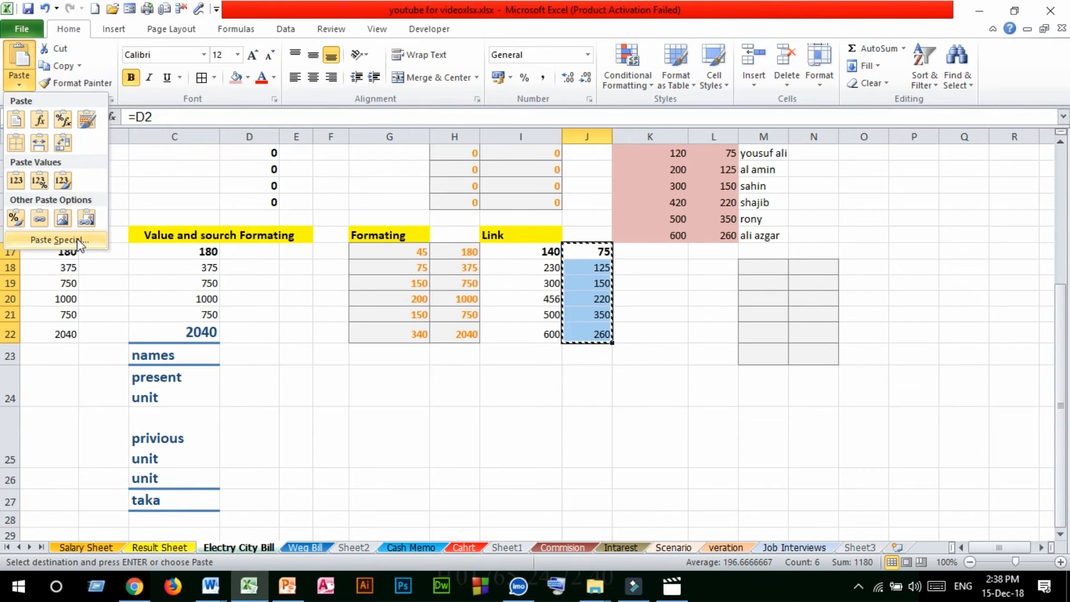
left_click(59, 240)
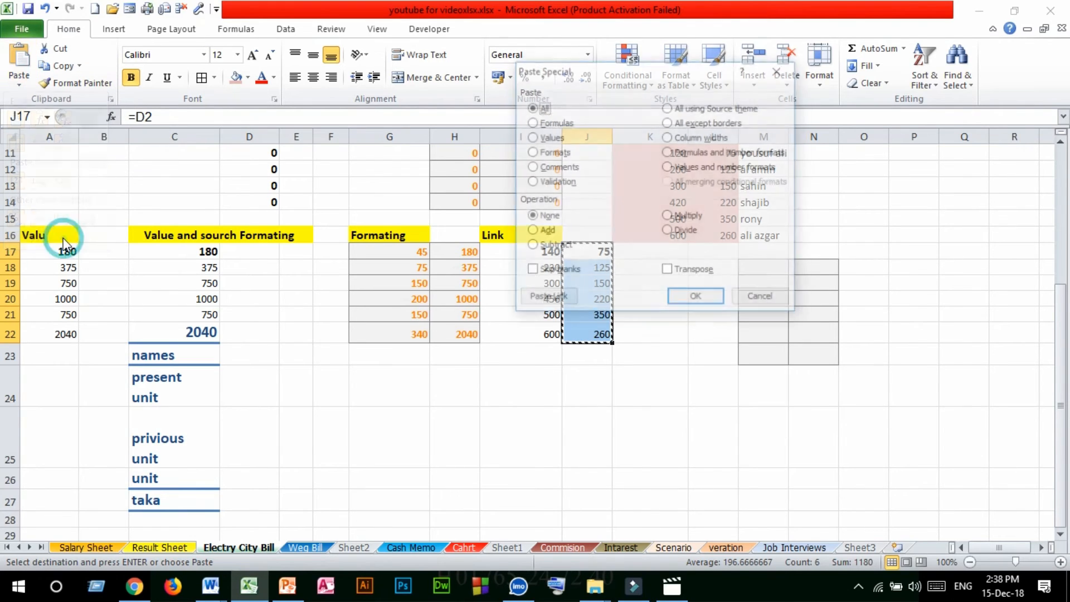
left_click(548, 138)
left_click(544, 231)
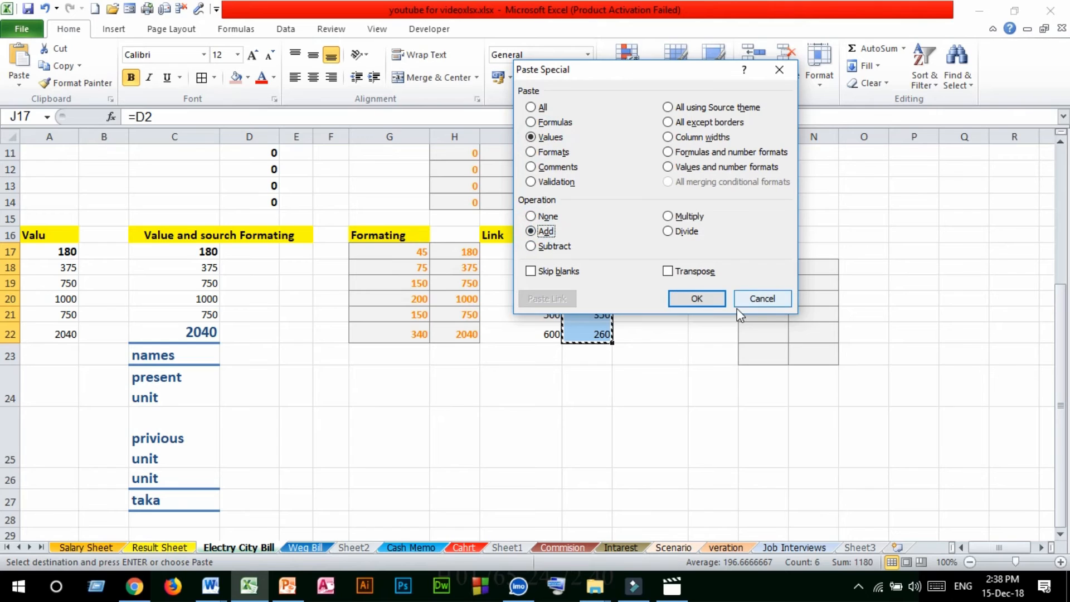
left_click(759, 304)
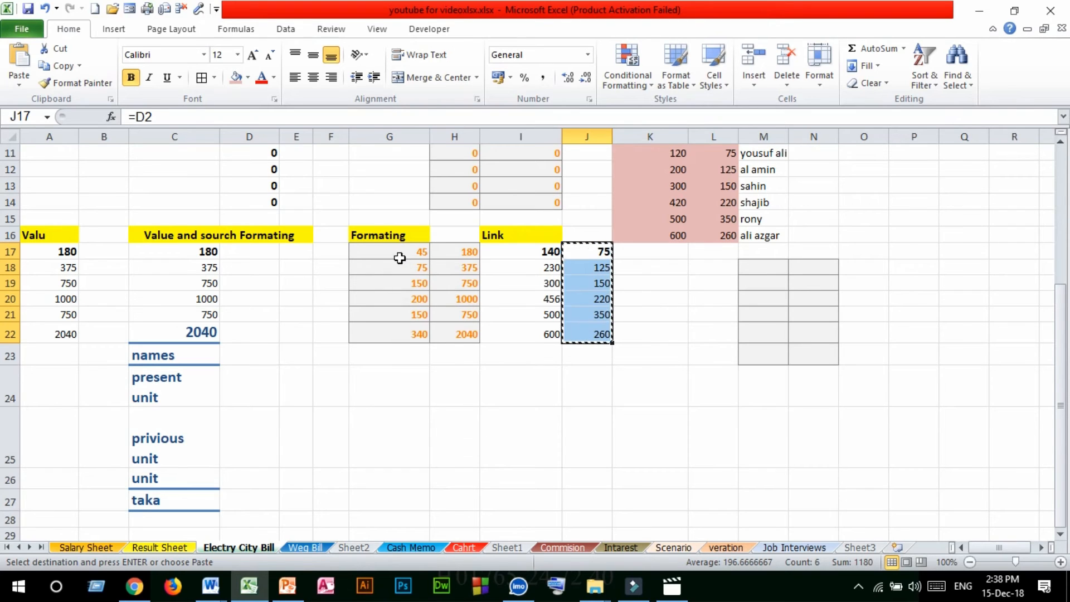
Step: Add the copied J17:J22 values to the numbers in G17:G22 using Paste Special with Values and Add
left_click_drag(401, 252, 406, 341)
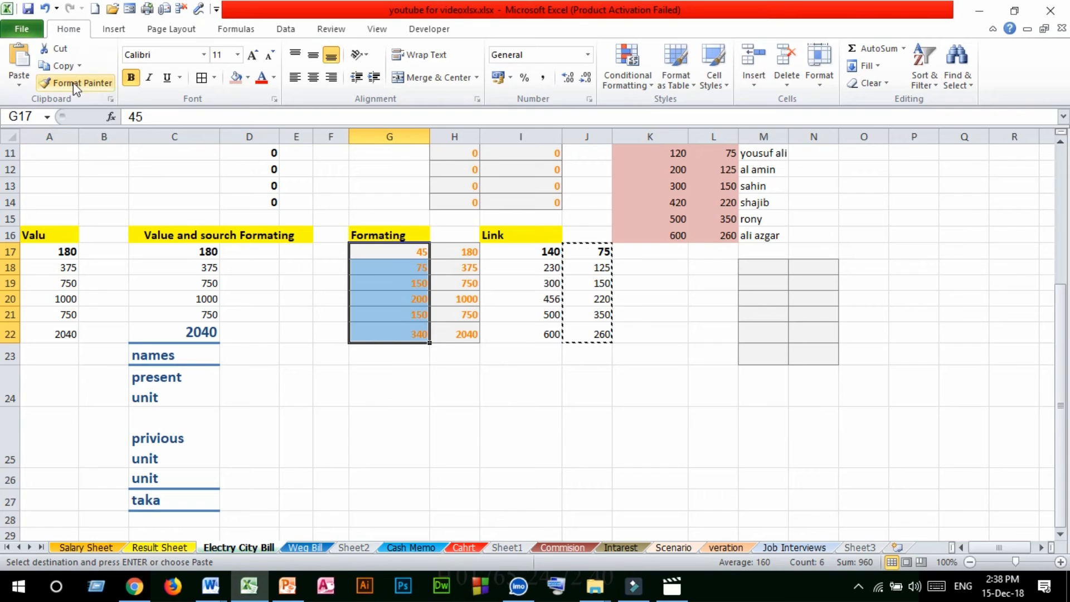
left_click(19, 84)
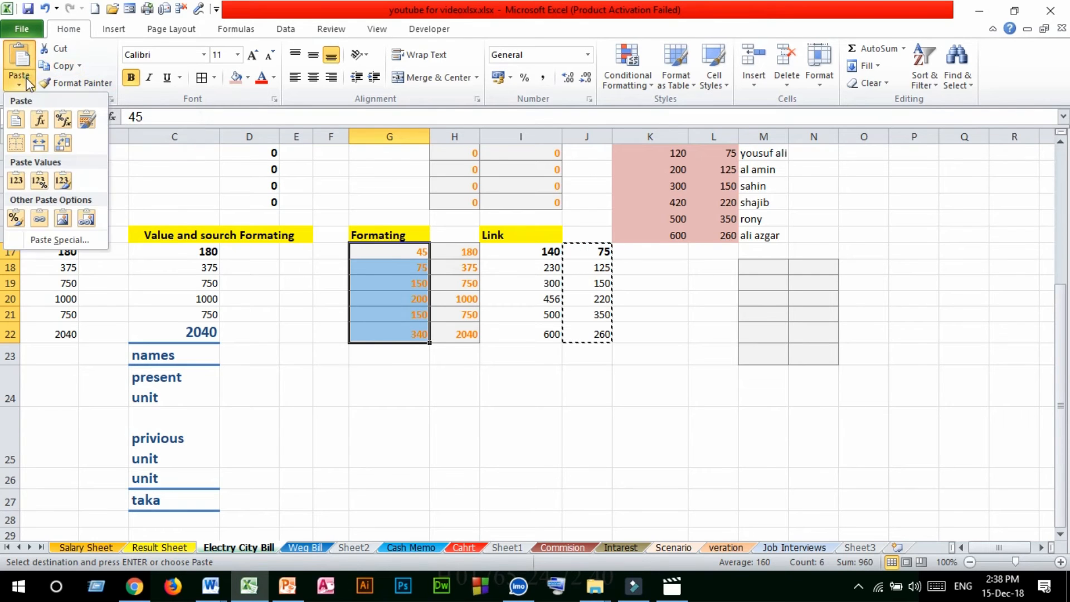
left_click(39, 239)
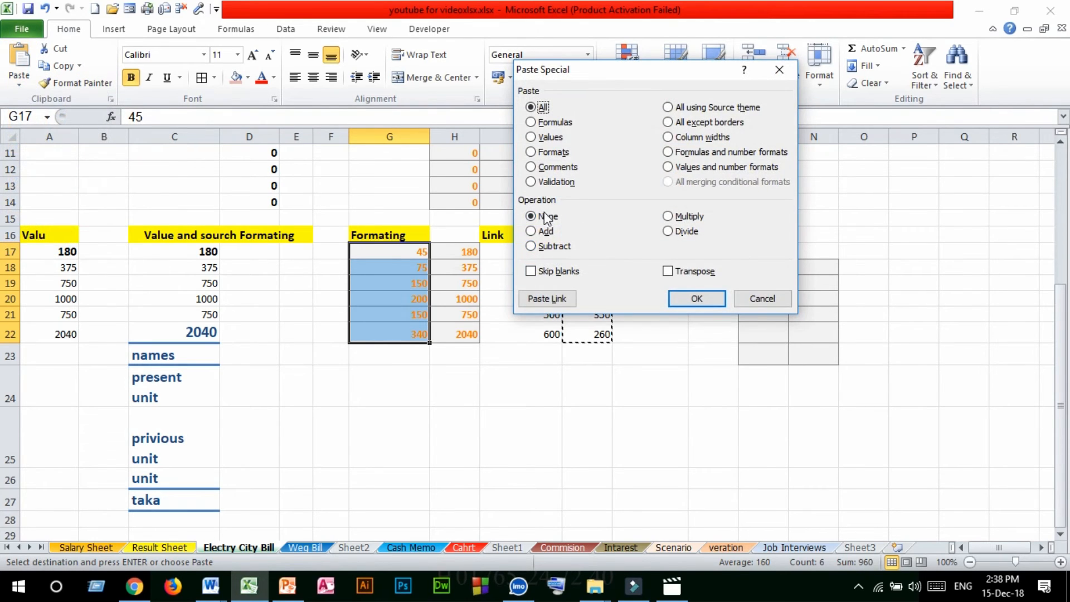
left_click(531, 232)
left_click(532, 137)
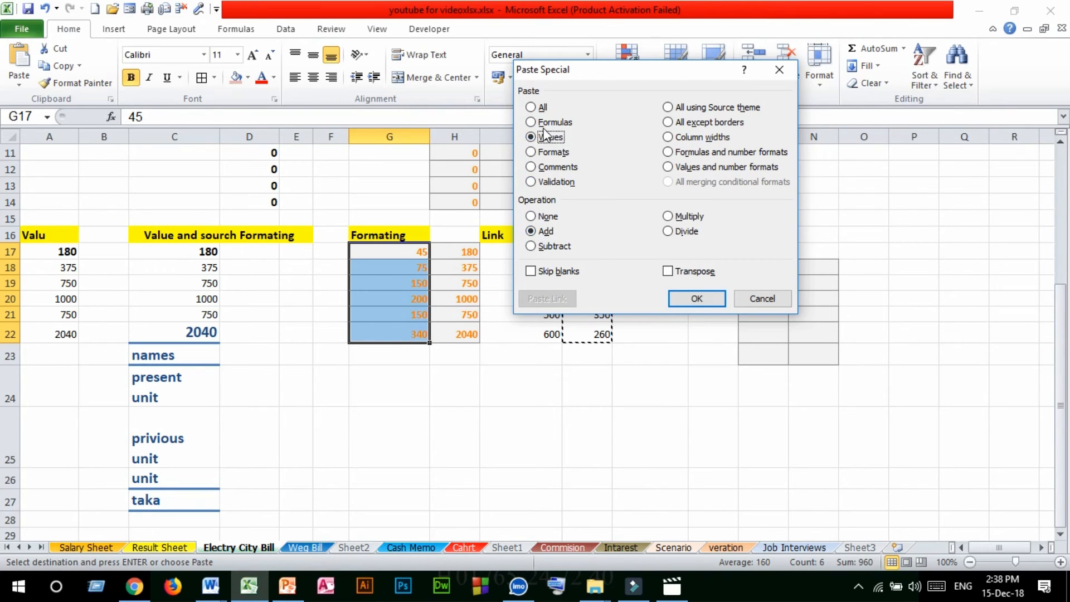
left_click(684, 298)
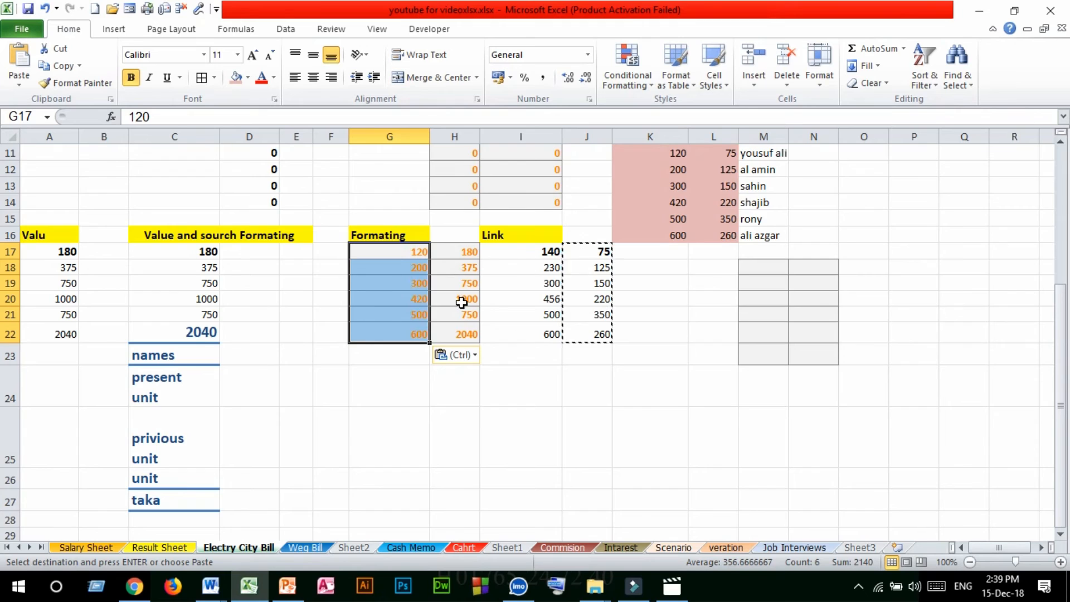
Step: Add the copied J17:J22 values to H2:H7 using Paste Special with Values and the Add operation
scroll(465, 304, "up", 4)
left_click_drag(463, 193, 463, 272)
left_click(17, 82)
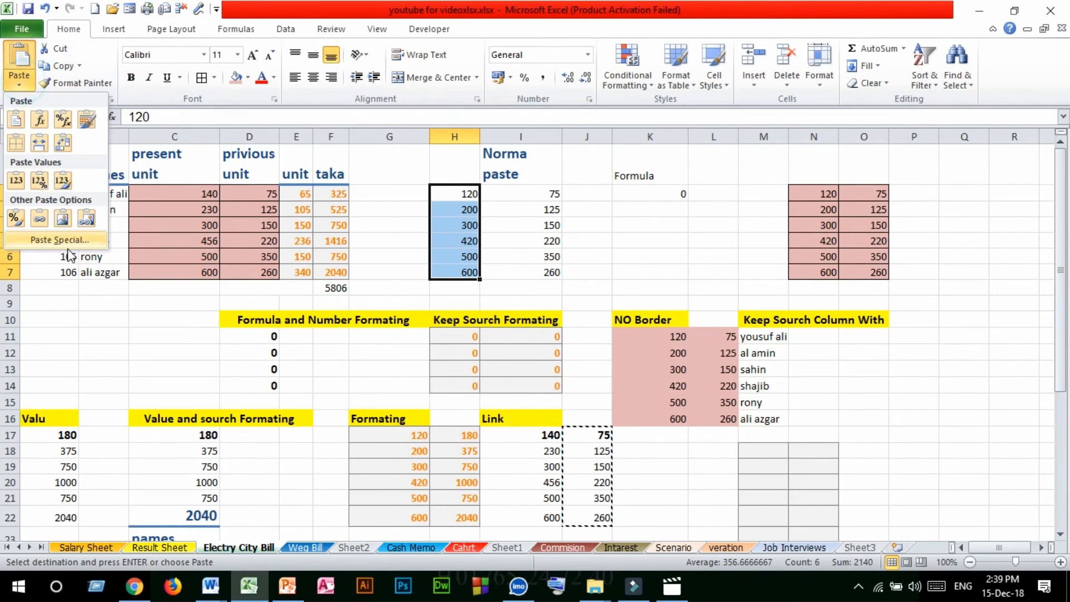
left_click(41, 240)
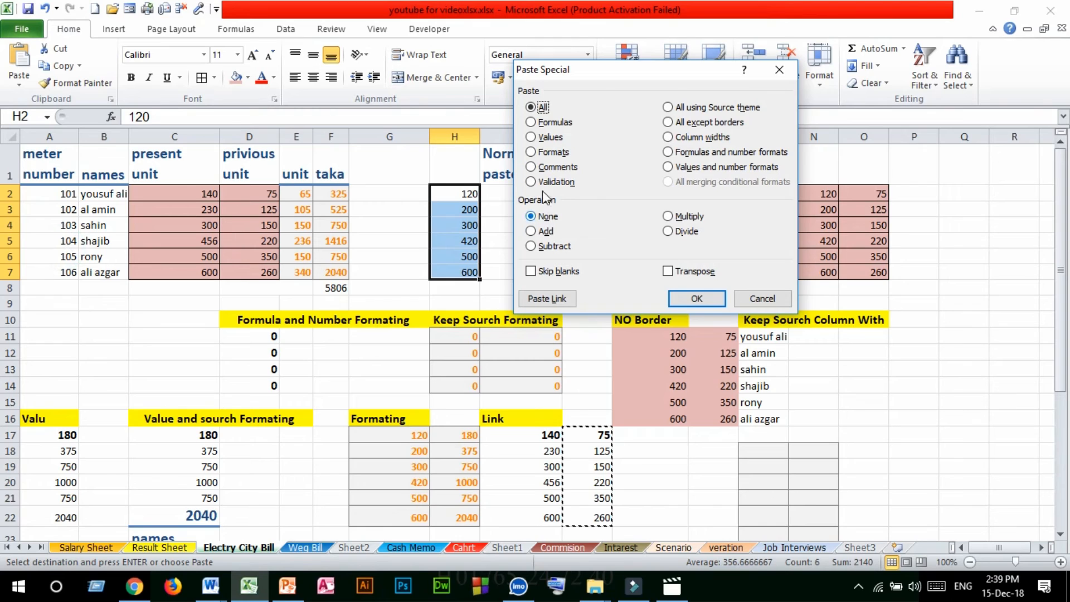
left_click(549, 137)
left_click(545, 231)
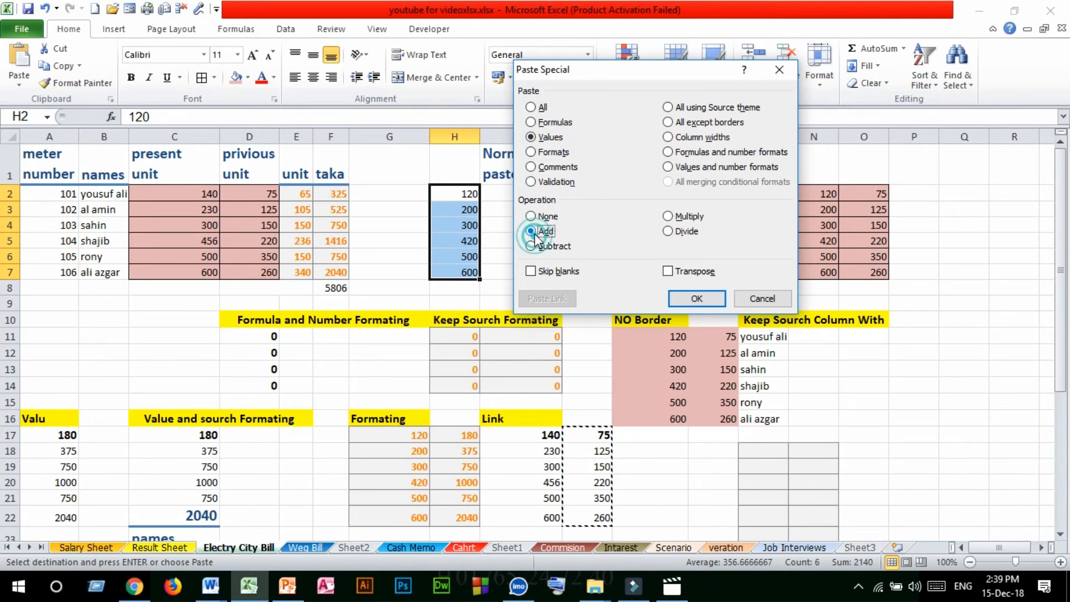
left_click(696, 299)
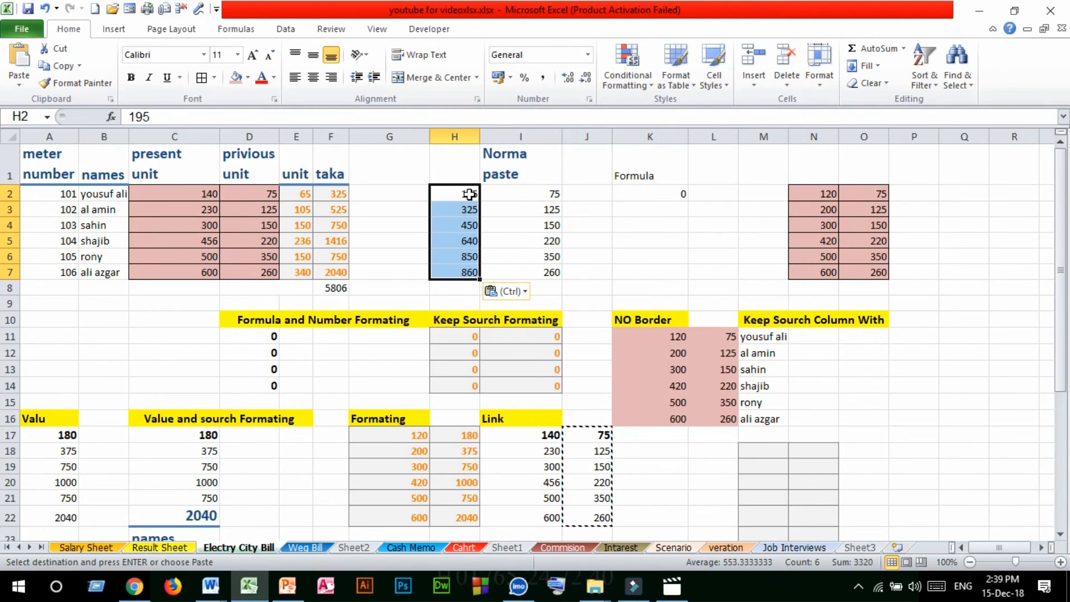
Step: Subtract the copied J17:J22 values from H2:H7 using Paste Special with Values and Subtract, and reselect the range
left_click_drag(471, 194, 475, 273)
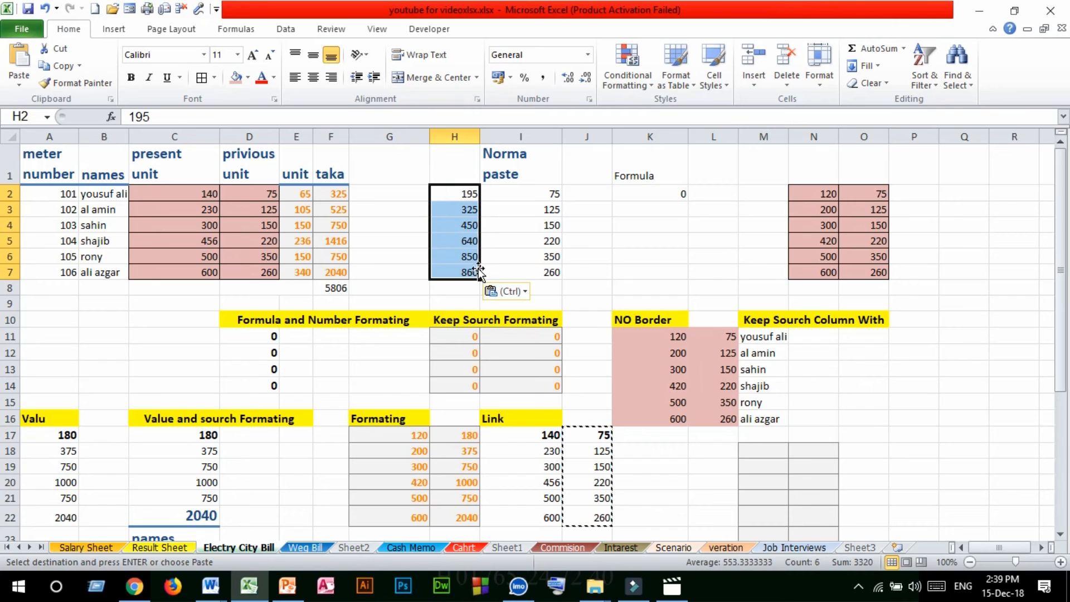
left_click(9, 85)
left_click(58, 240)
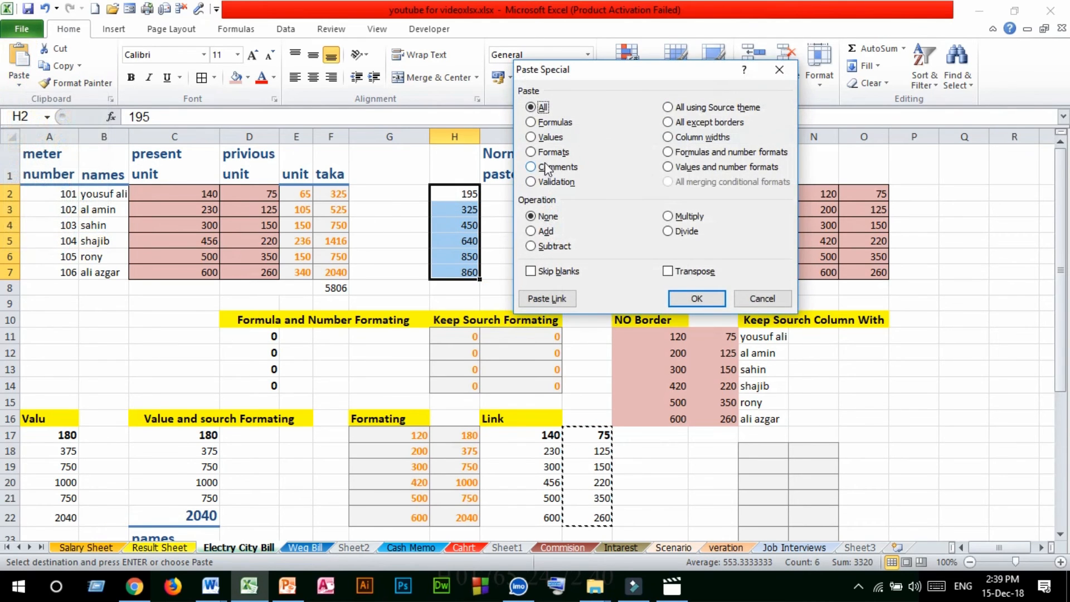
left_click(545, 137)
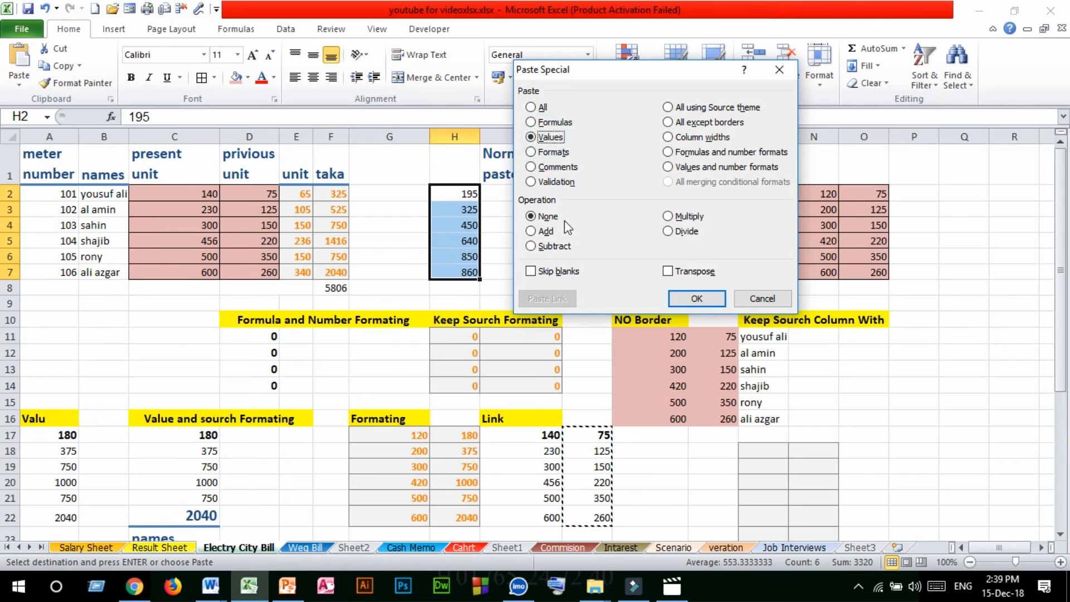
left_click(546, 247)
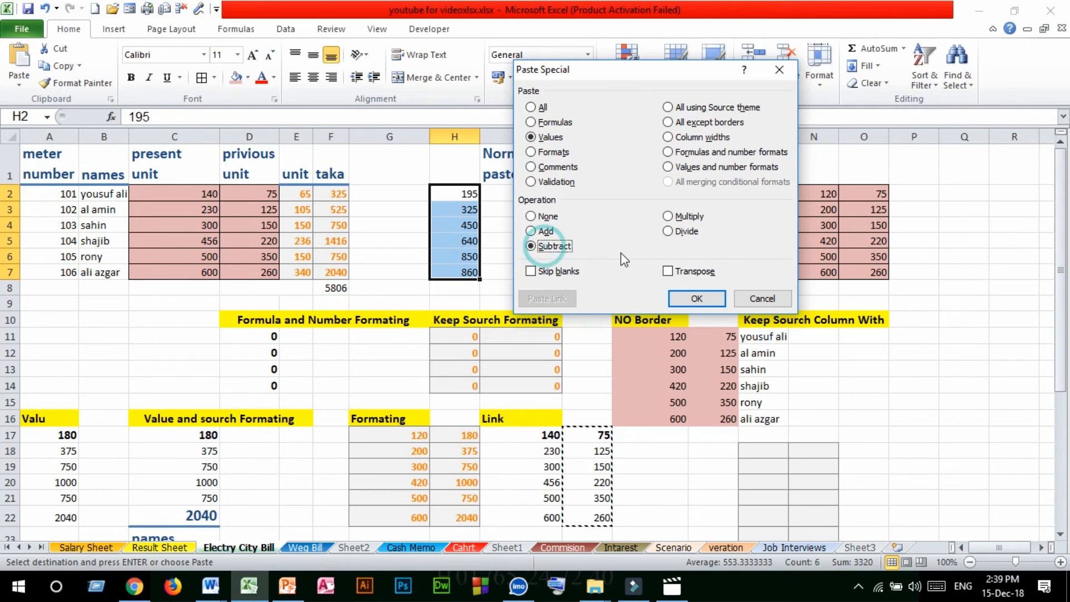
left_click(696, 300)
left_click_drag(468, 193, 468, 272)
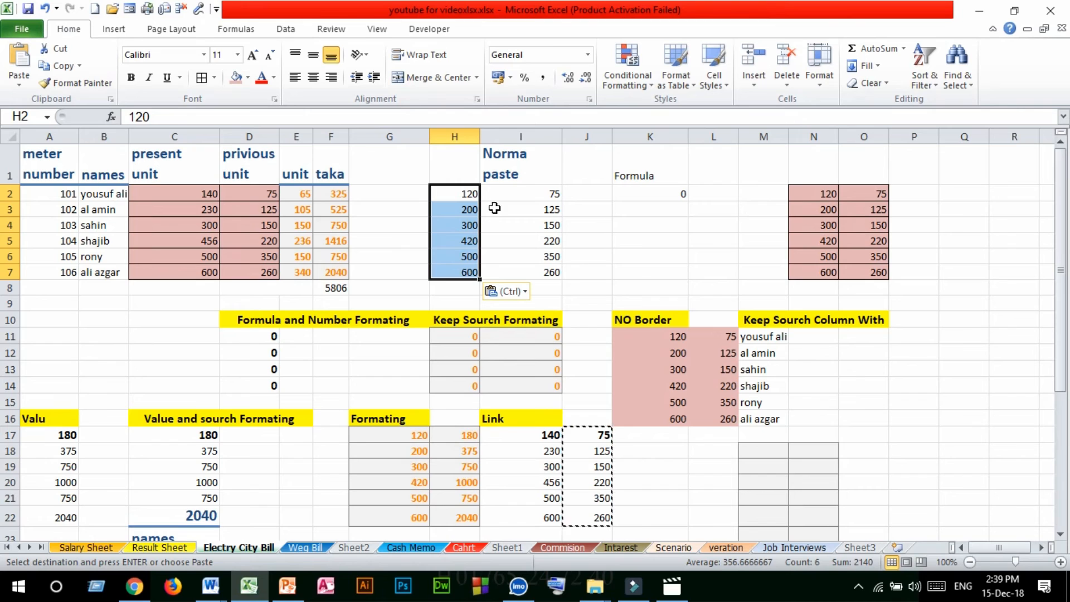
scroll(533, 284, "down", 3)
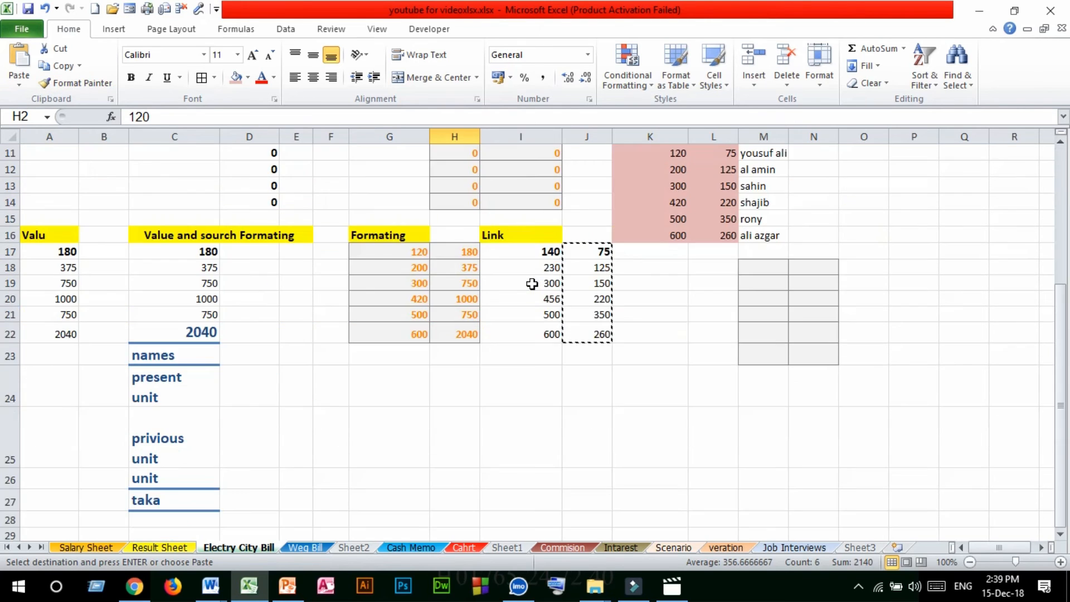
scroll(566, 310, "up", 2)
scroll(437, 306, "up", 2)
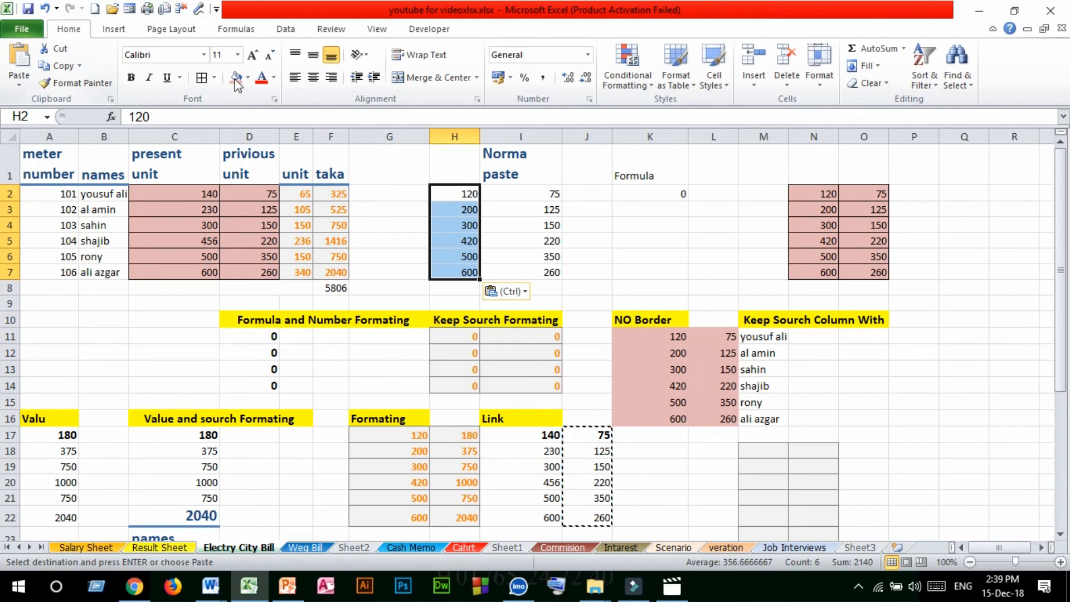
Step: Cut the Formating block in G16:H22 and paste it at cell E11 of Sheet3
scroll(647, 239, "down", 2)
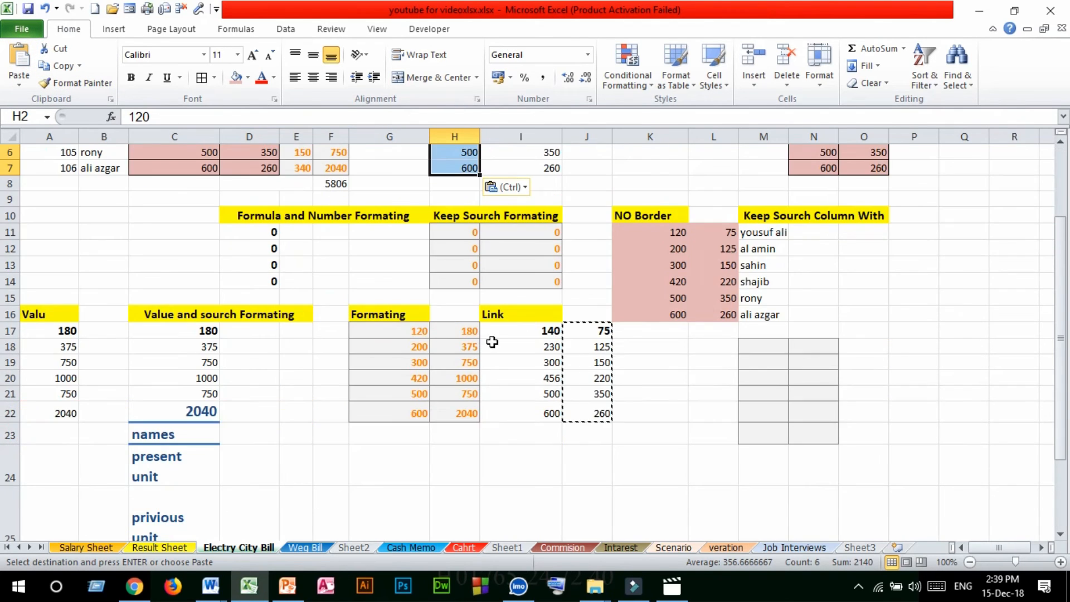
left_click_drag(445, 235, 543, 281)
left_click_drag(353, 310, 447, 412)
left_click(58, 65)
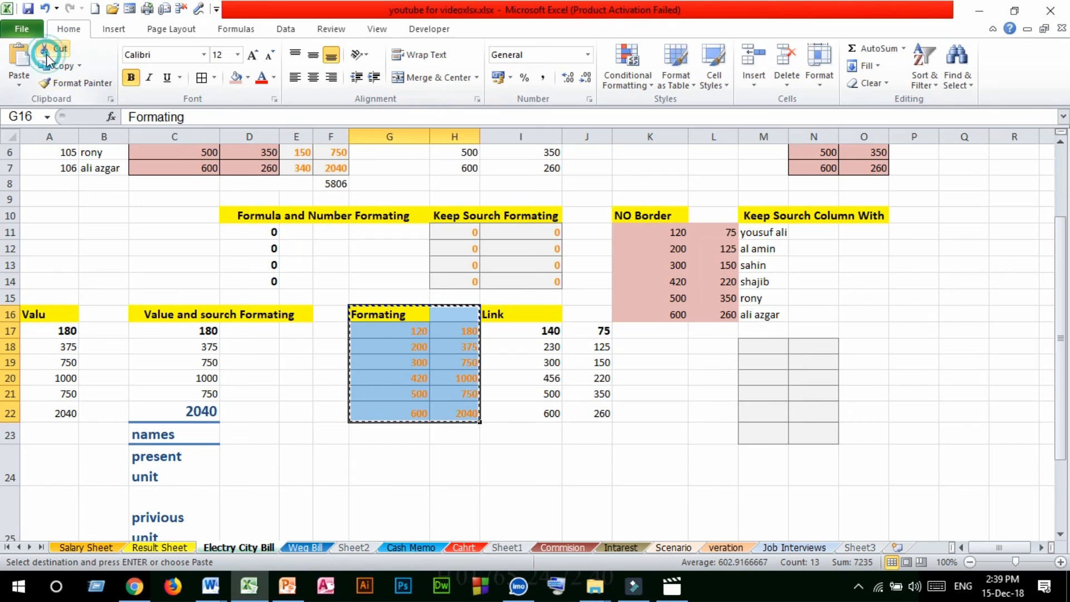
left_click(873, 549)
left_click(335, 415)
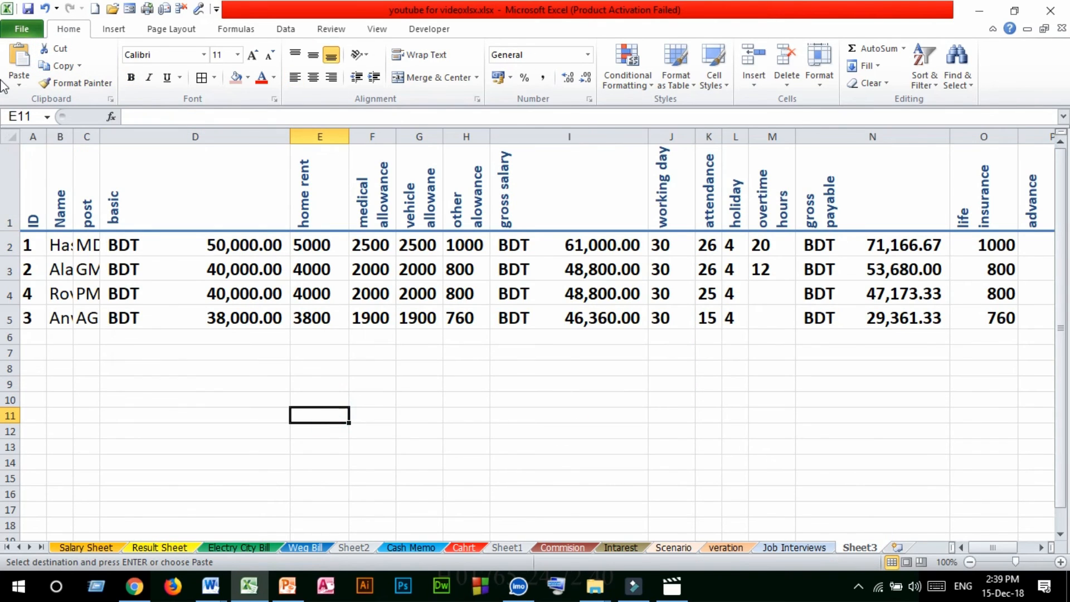
left_click(20, 68)
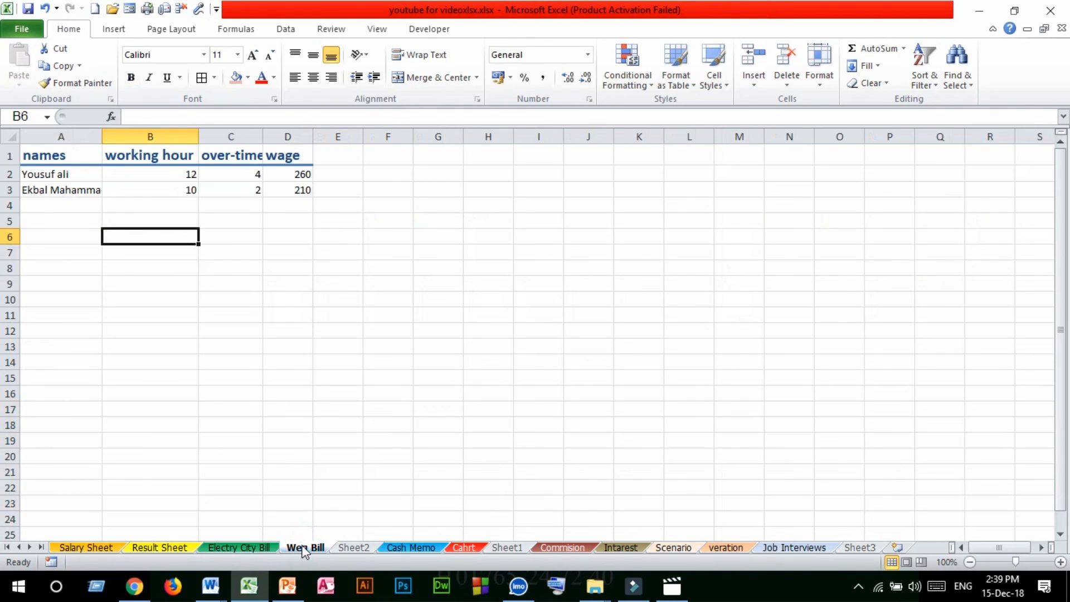
Step: Return to the Electry City Bill sheet and check the G16:H22 range the block was cut from
left_click(240, 549)
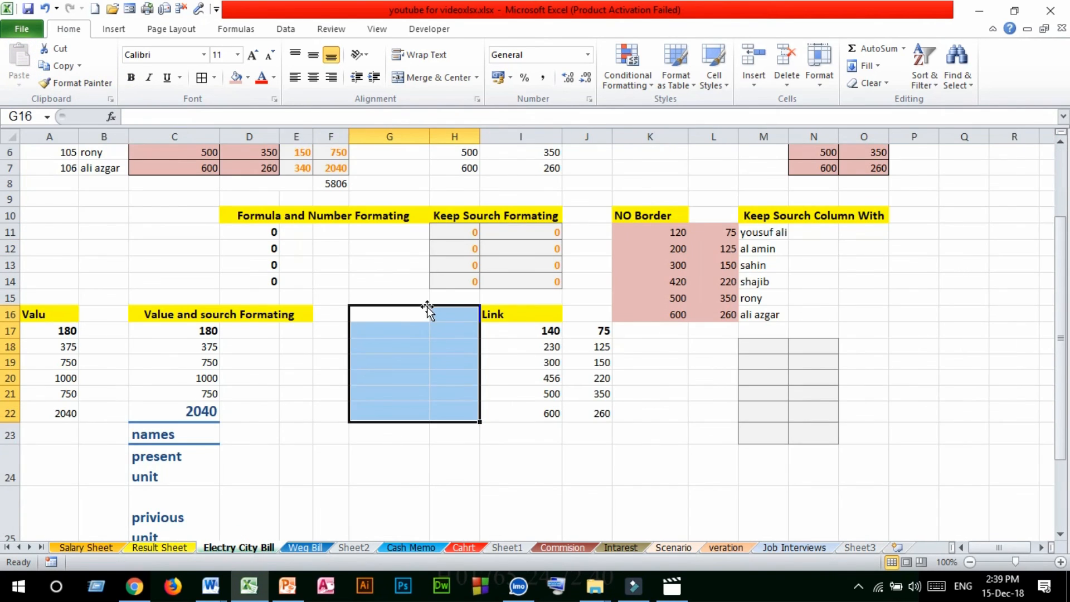
left_click_drag(400, 315, 460, 428)
left_click(303, 353)
left_click(432, 349)
left_click(370, 295)
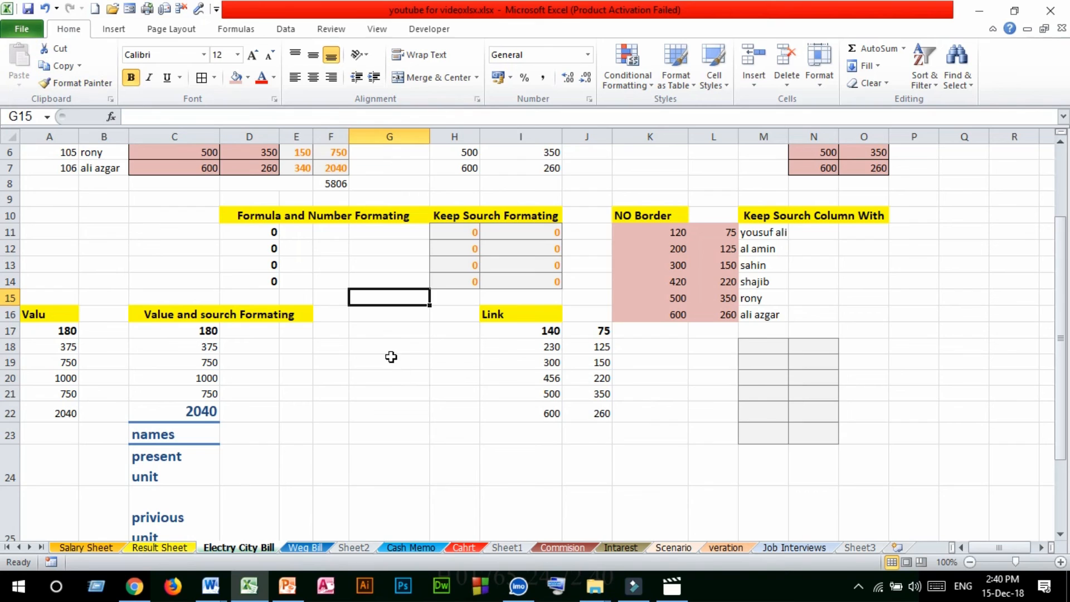
Step: Copy the formatting of the "Value and sourch Formating" heading in C16 onto cell M11 with Format Painter
left_click(173, 313)
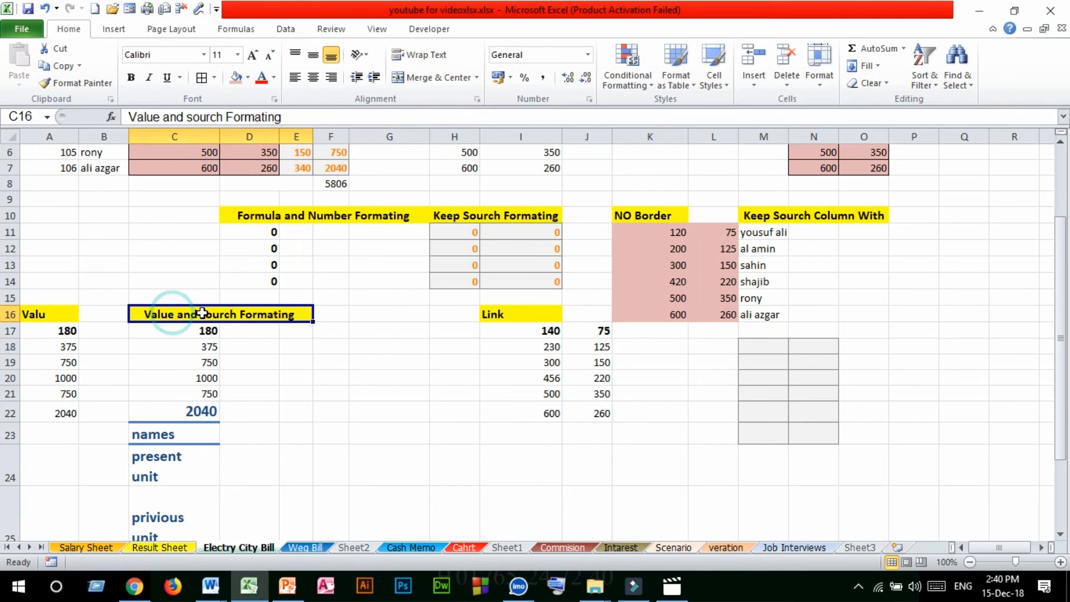
left_click(69, 84)
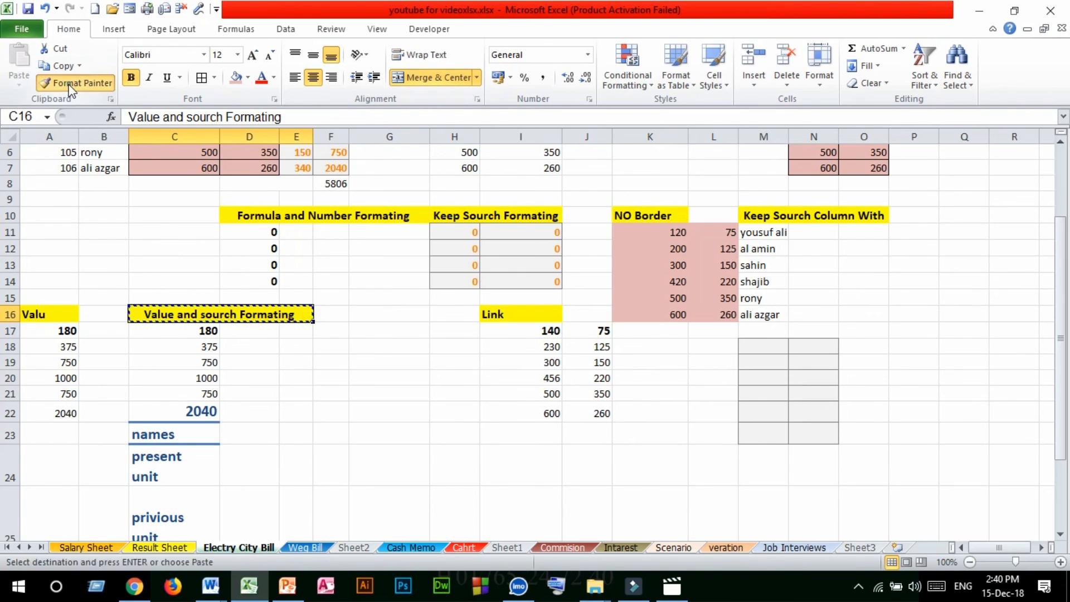
left_click(763, 229)
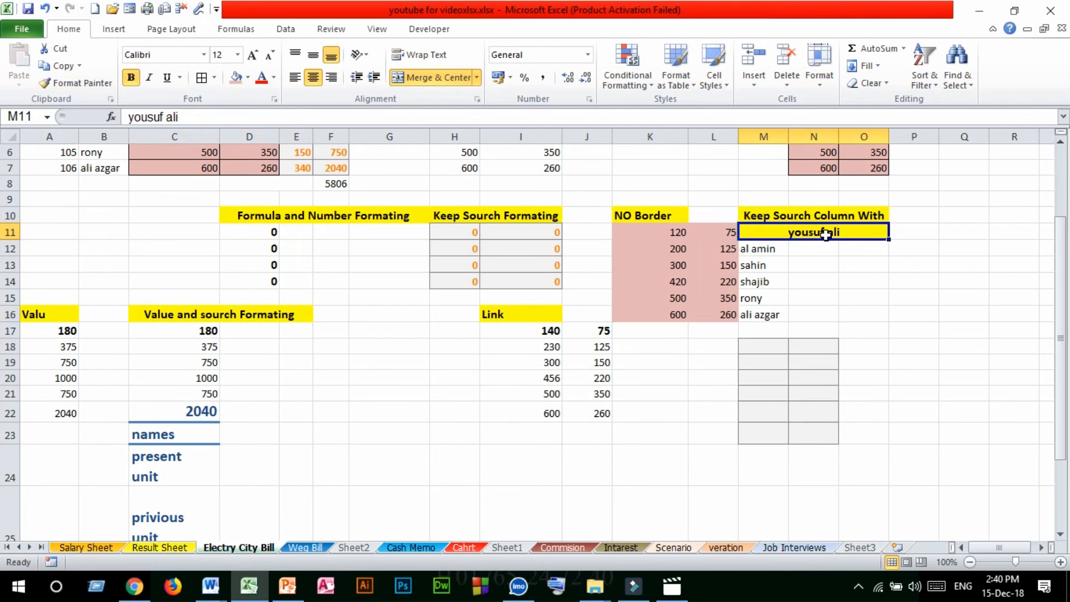
Step: Apply the formatting of the C16 heading to the Formula heading in K1 with Format Painter
scroll(379, 346, "up", 2)
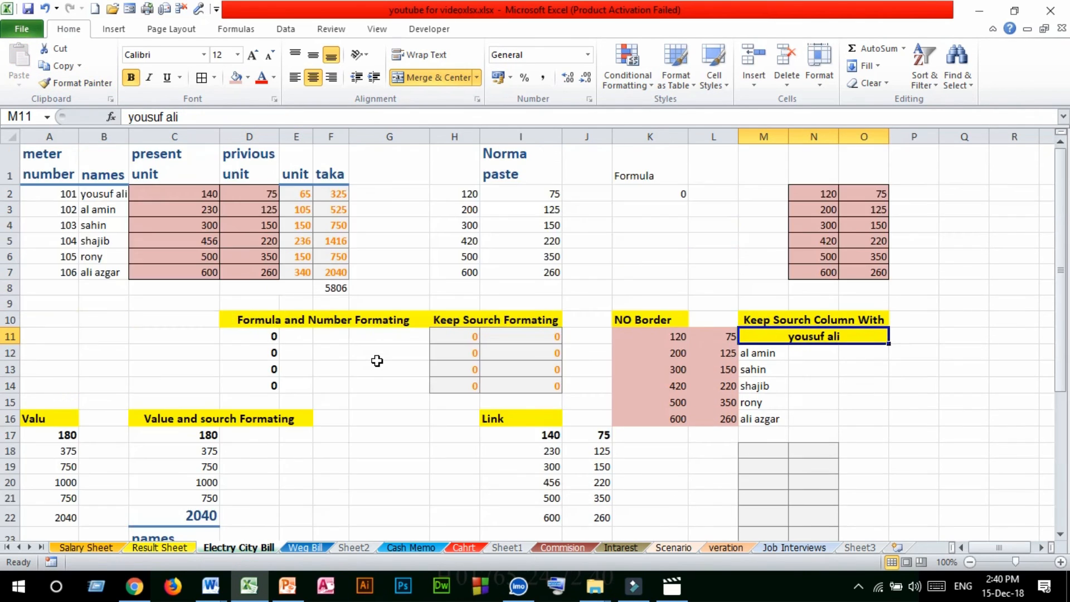
left_click(521, 173)
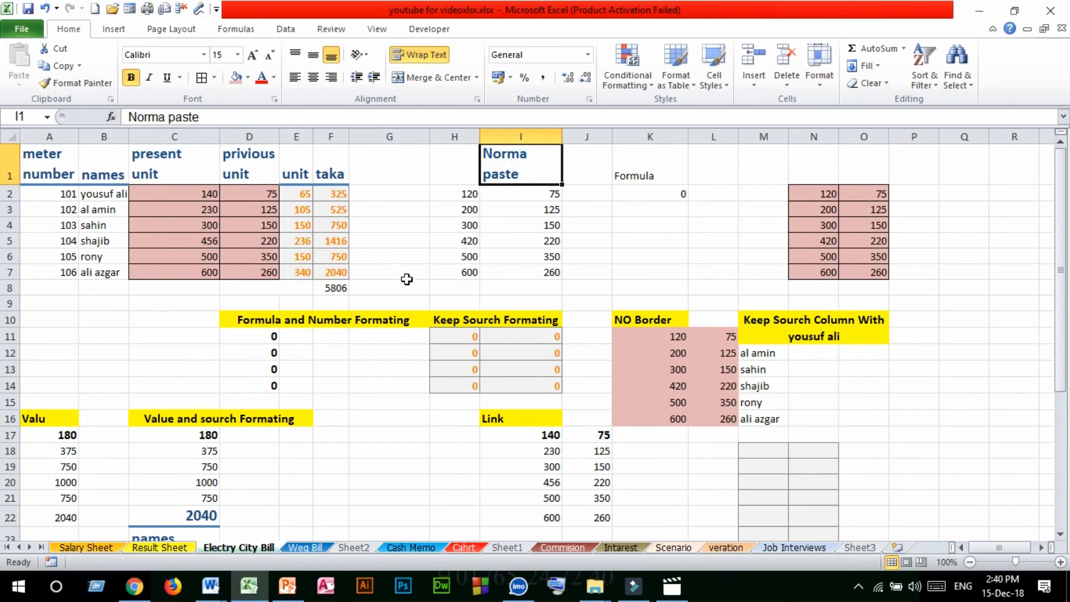
left_click(222, 416)
left_click(61, 85)
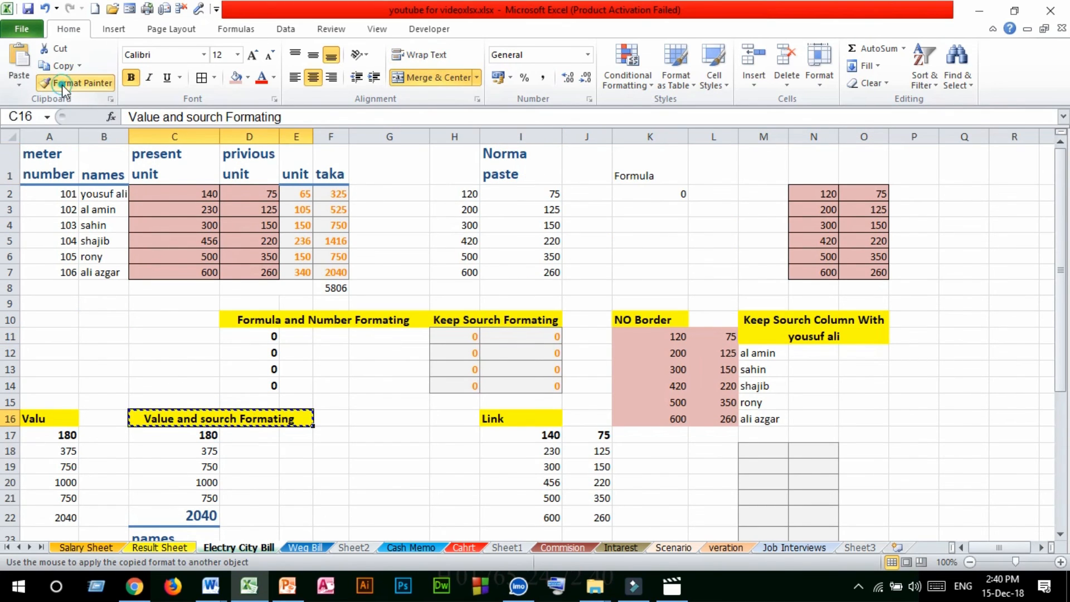
left_click(633, 170)
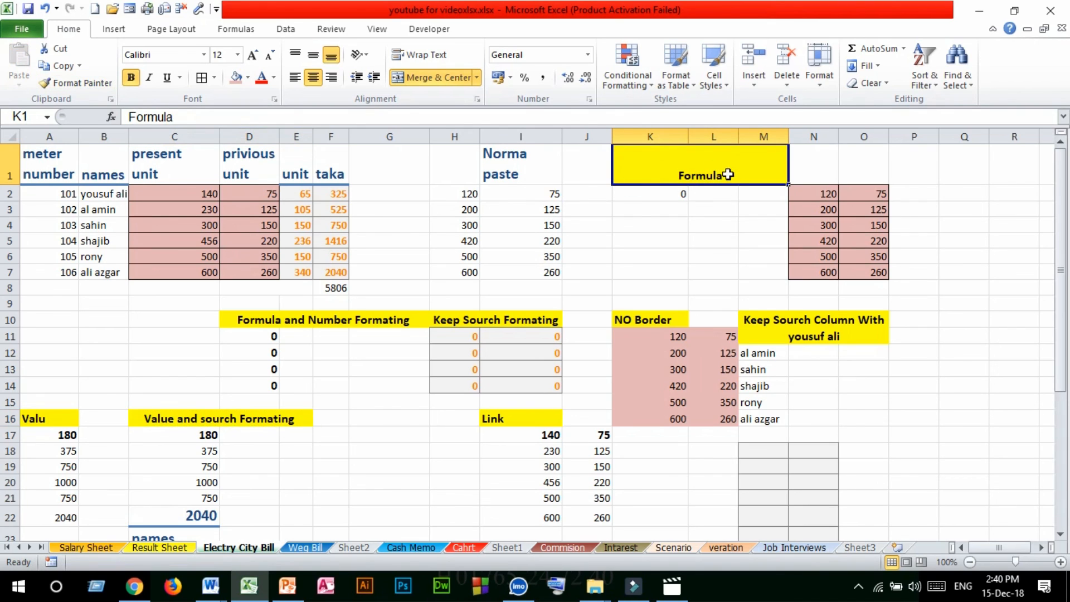